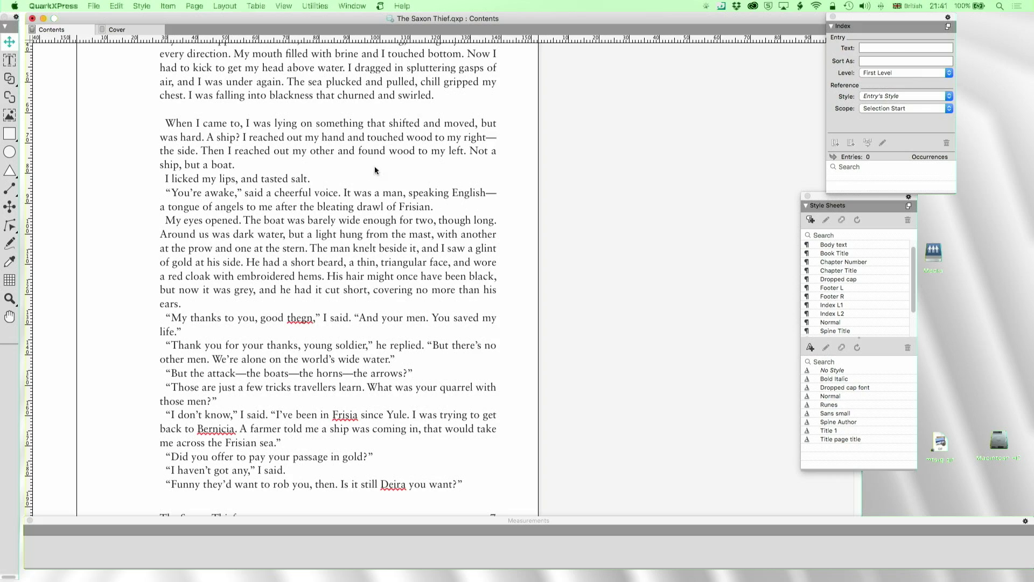
Select the word "Lindsey" in the line "To Lindsey or Deira" on page 6
scroll(370, 264, "down", 5)
scroll(370, 264, "left", 10)
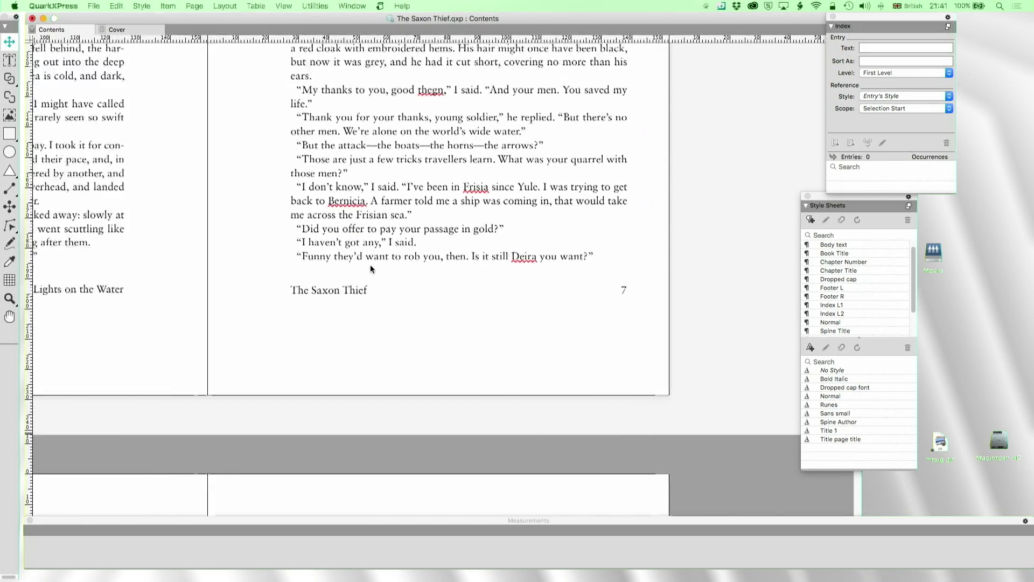
scroll(370, 264, "up", 5)
scroll(370, 266, "up", 2)
scroll(370, 266, "left", 2)
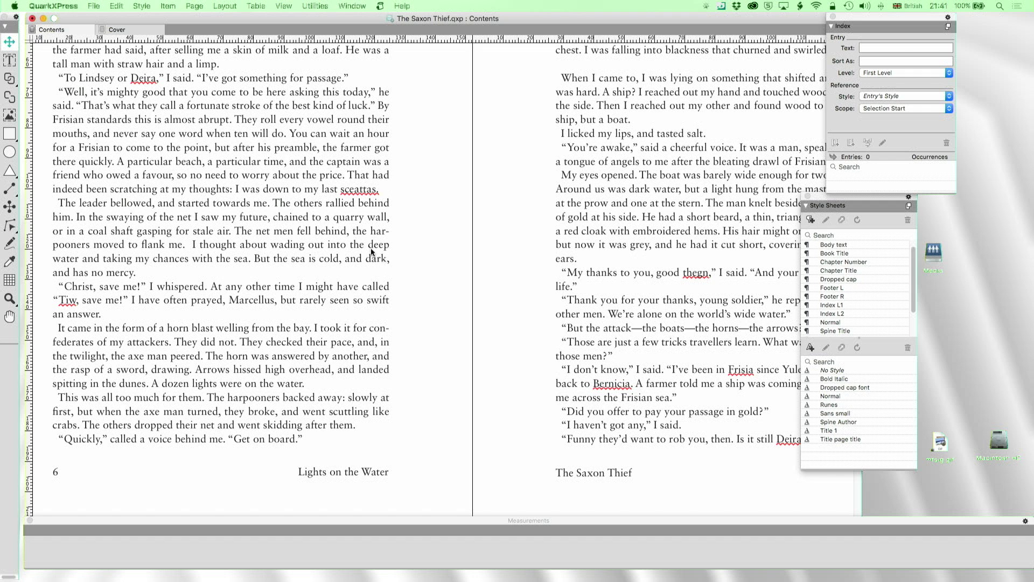
double_click(96, 79)
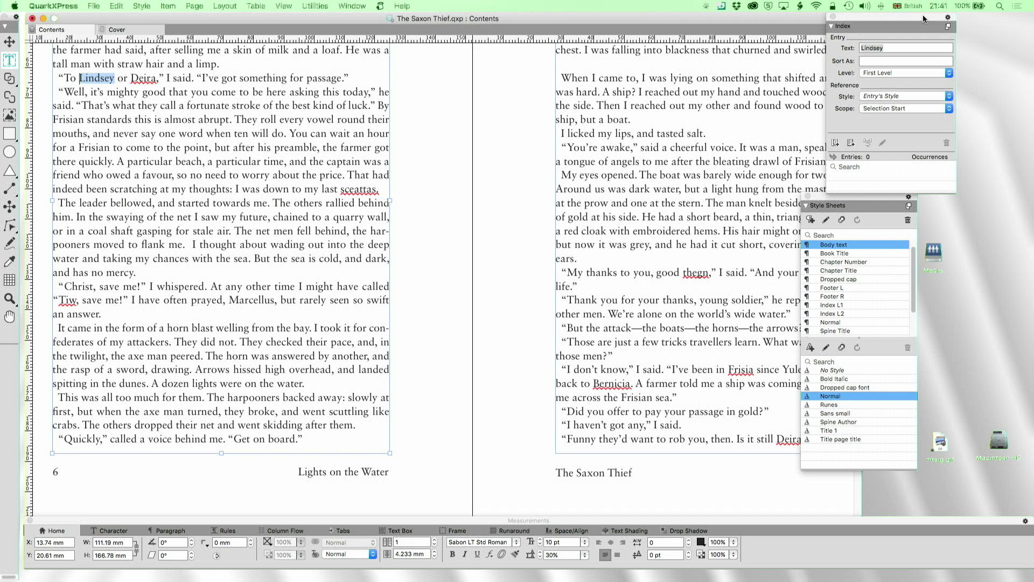
Enlarge the Index palette and reposition it clear of the text on page 6
left_click_drag(923, 19, 651, 47)
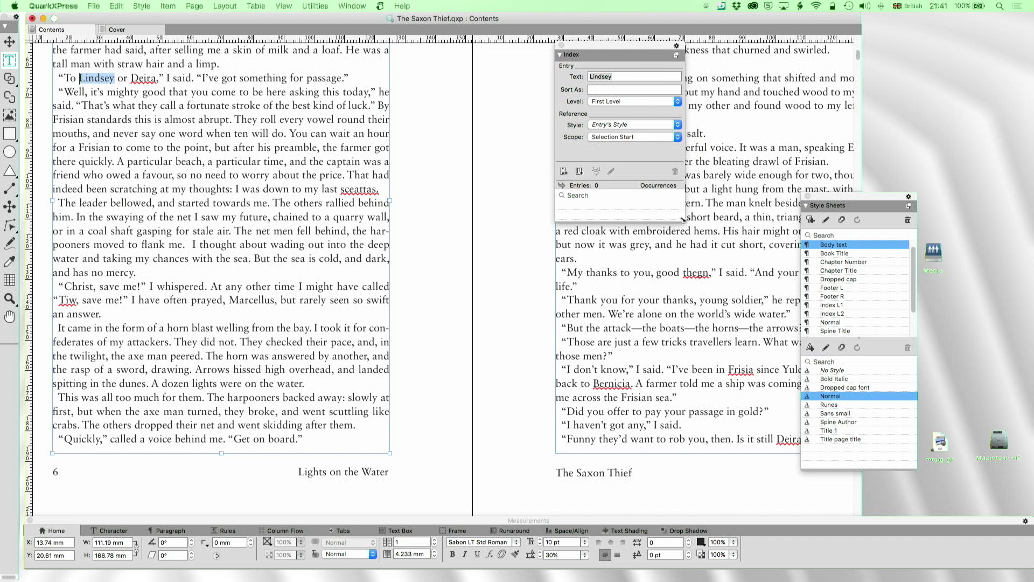
left_click_drag(682, 223, 798, 294)
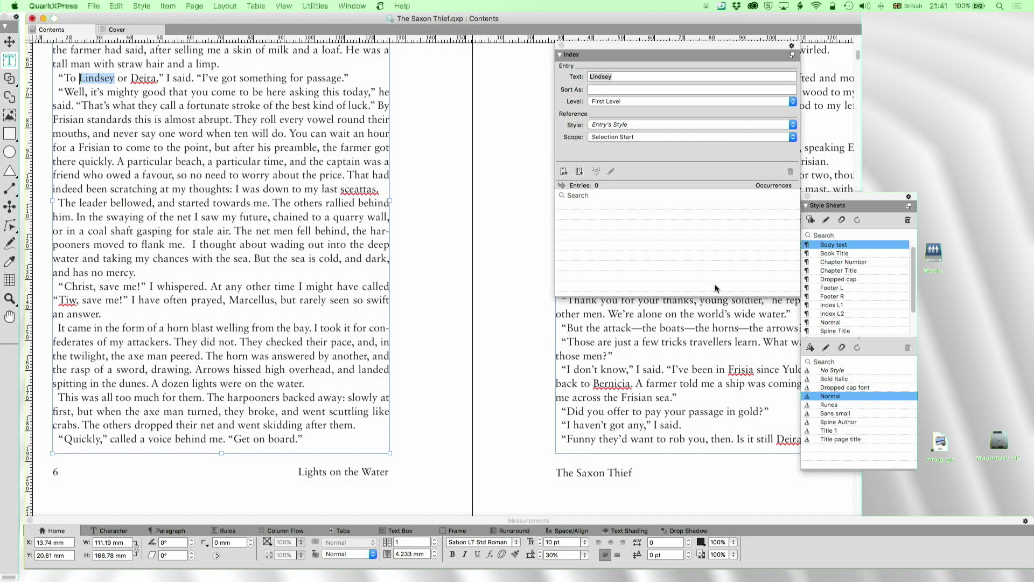
left_click_drag(760, 49, 791, 16)
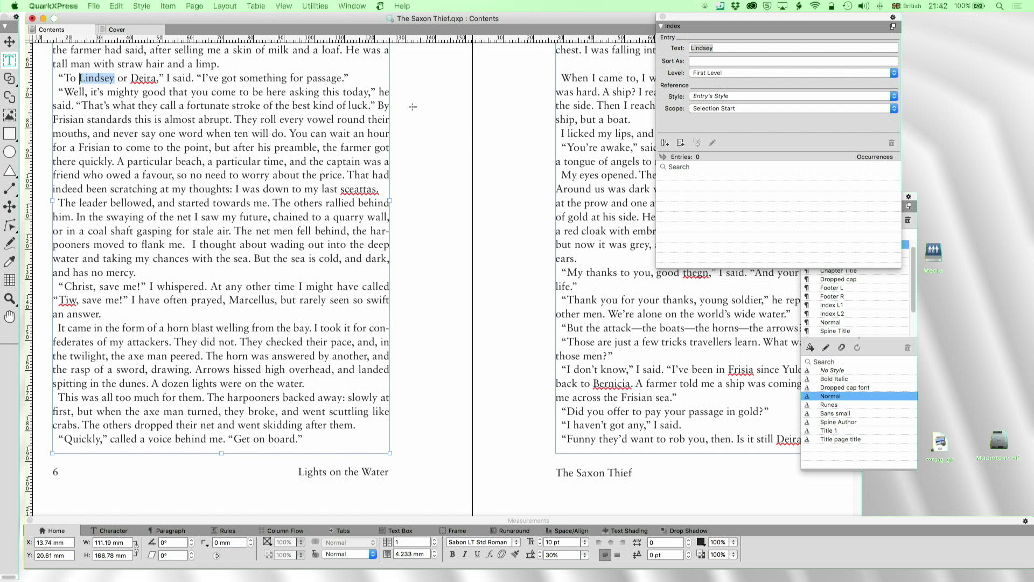
Add all occurrences of "Lindsey" on page 6 and beyond as a first-level index entry and expand its page references
left_click(90, 78)
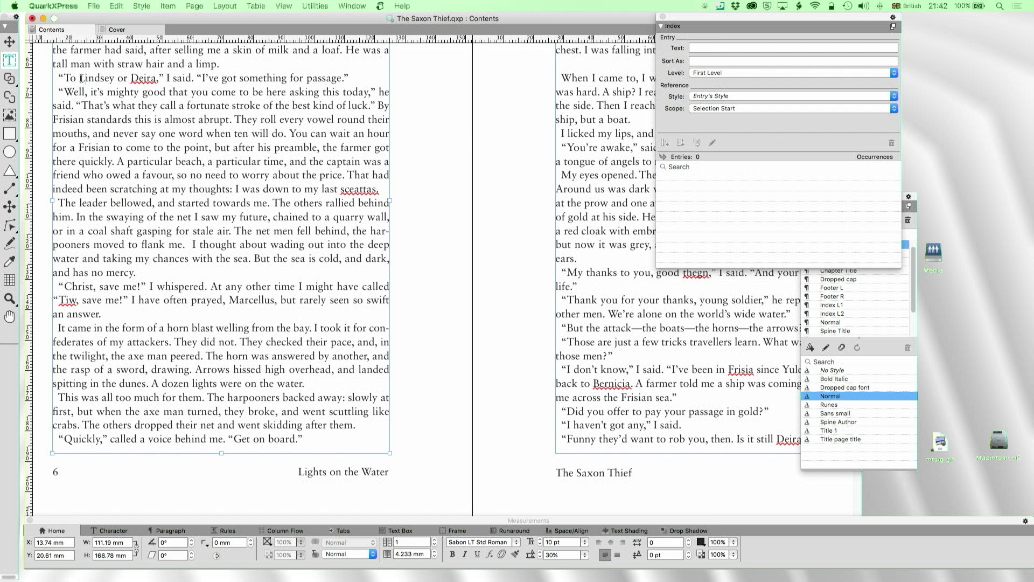
double_click(82, 79)
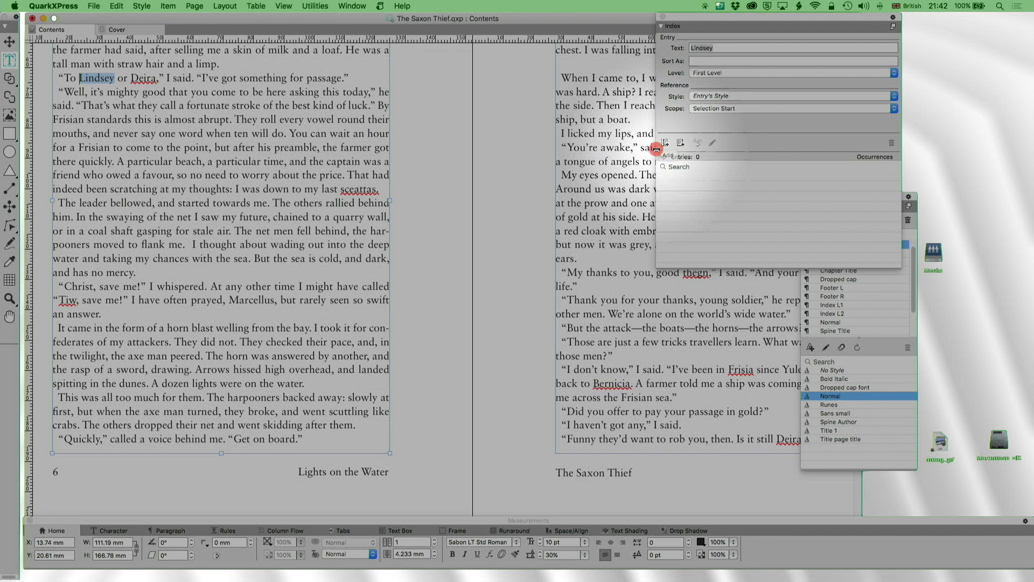
left_click(665, 142)
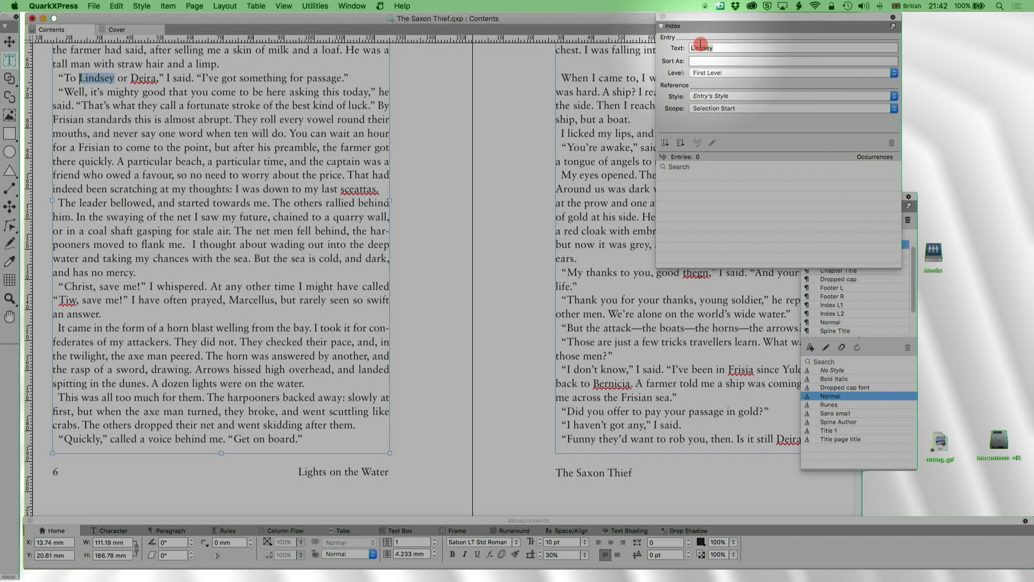
left_click(352, 6)
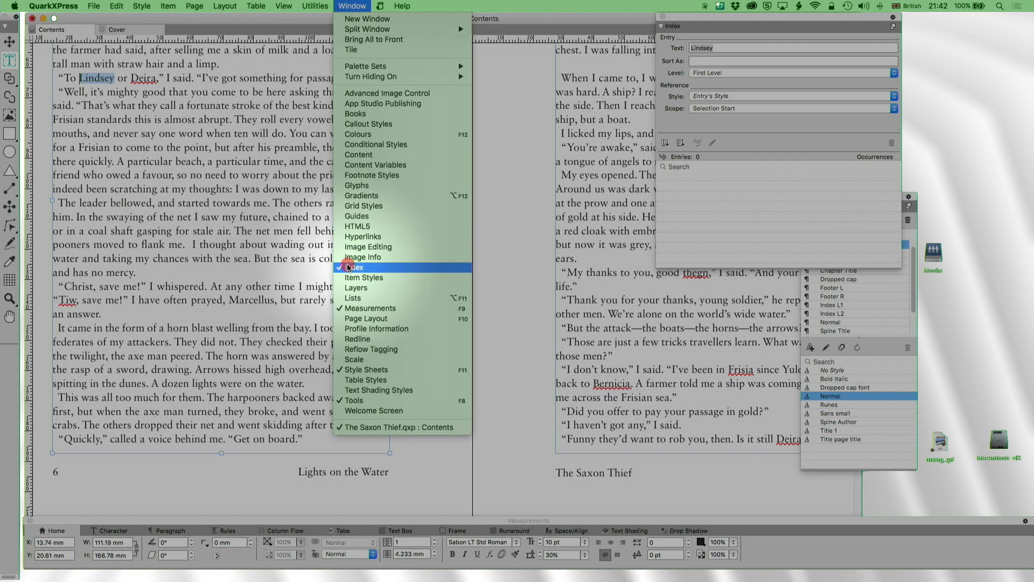
left_click(735, 196)
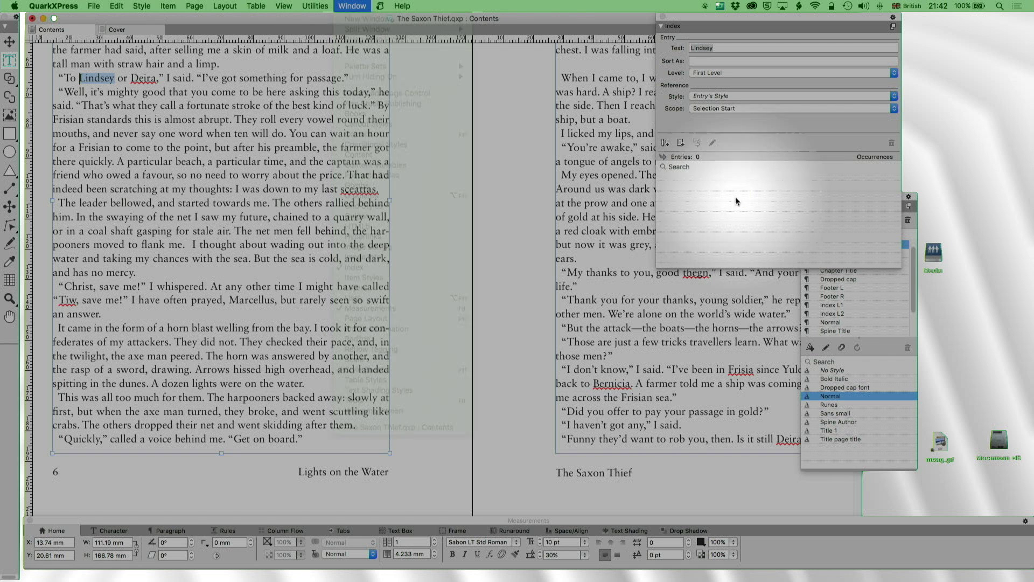
left_click(683, 141)
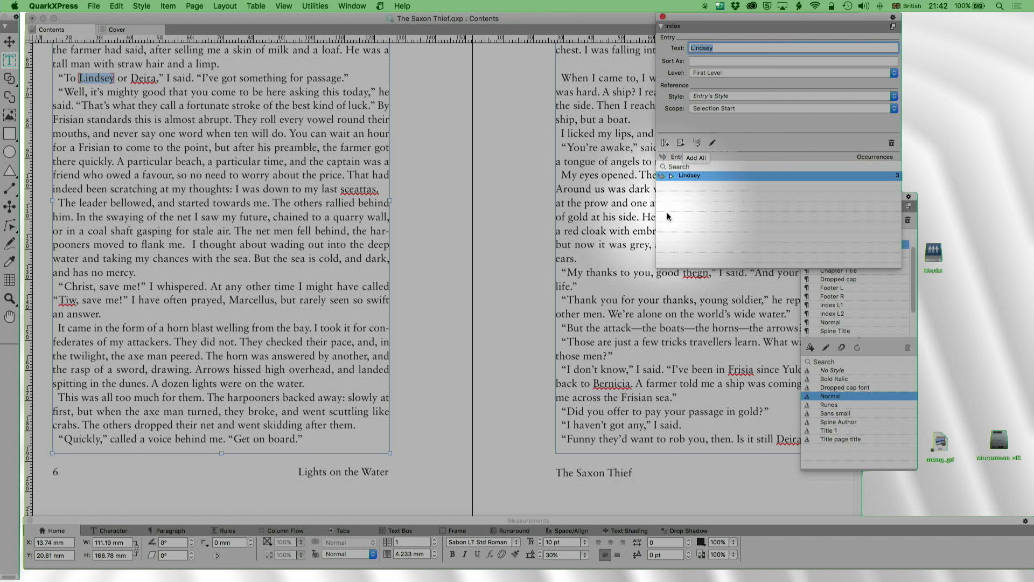
left_click(671, 177)
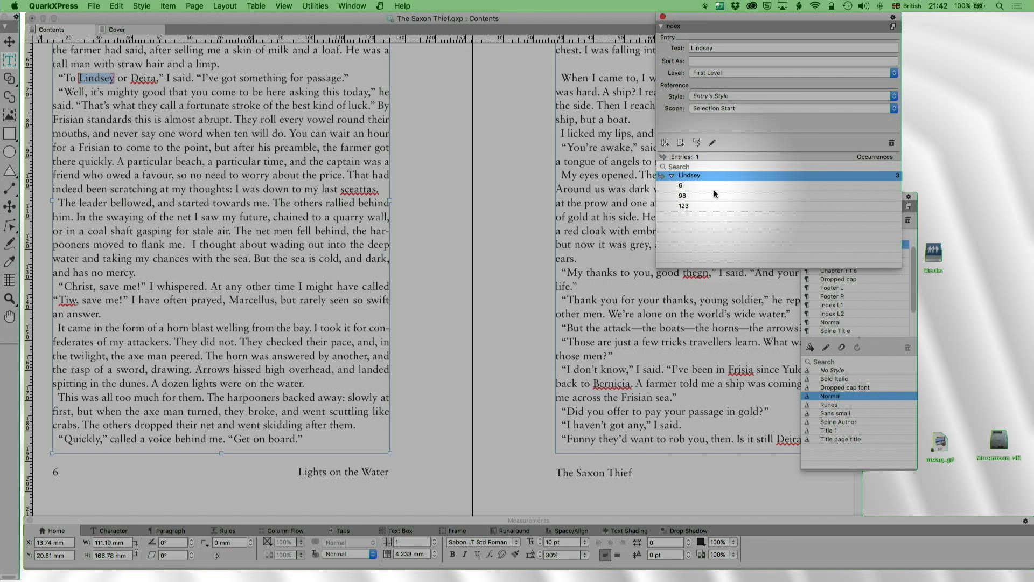
Delete the "Lindsey" index entry together with all its references
left_click(892, 143)
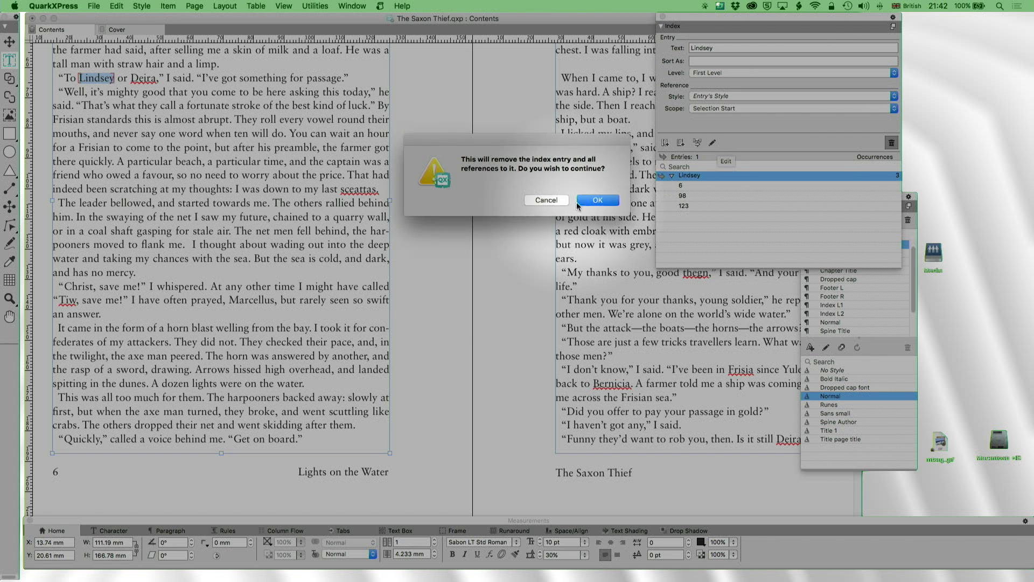
left_click(605, 231)
left_click_drag(596, 203, 561, 147)
left_click(752, 131)
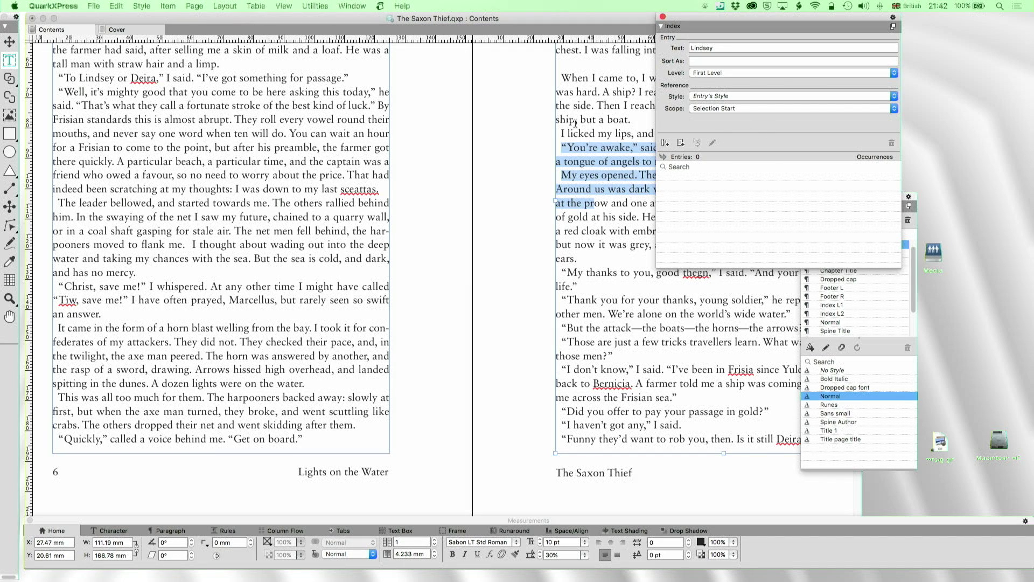
Index all occurrences of "Lindsey" from the page 6 text, using the Bold Italic style for the page references
left_click(187, 115, "shift")
left_click(126, 98)
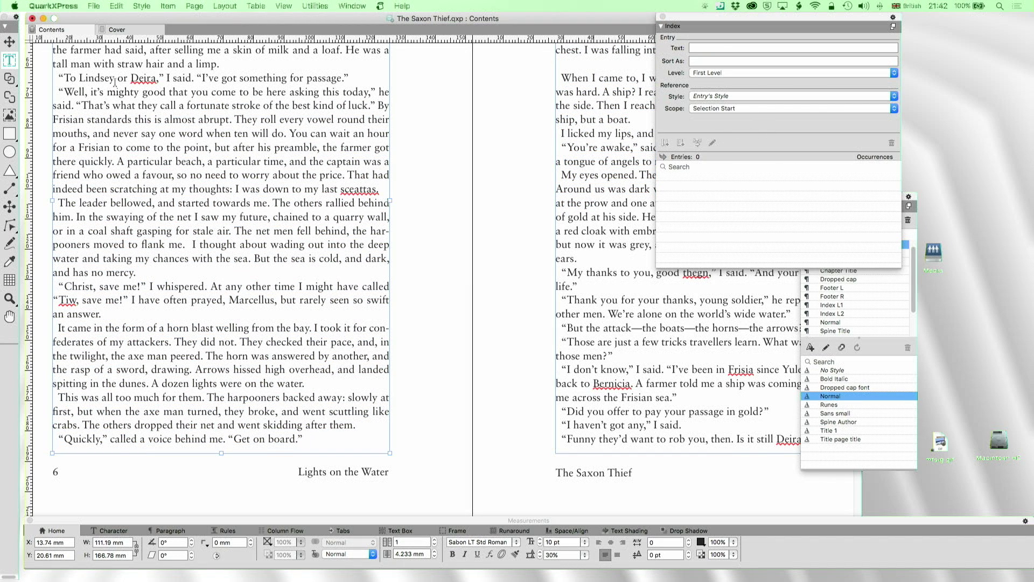
left_click_drag(114, 79, 79, 79)
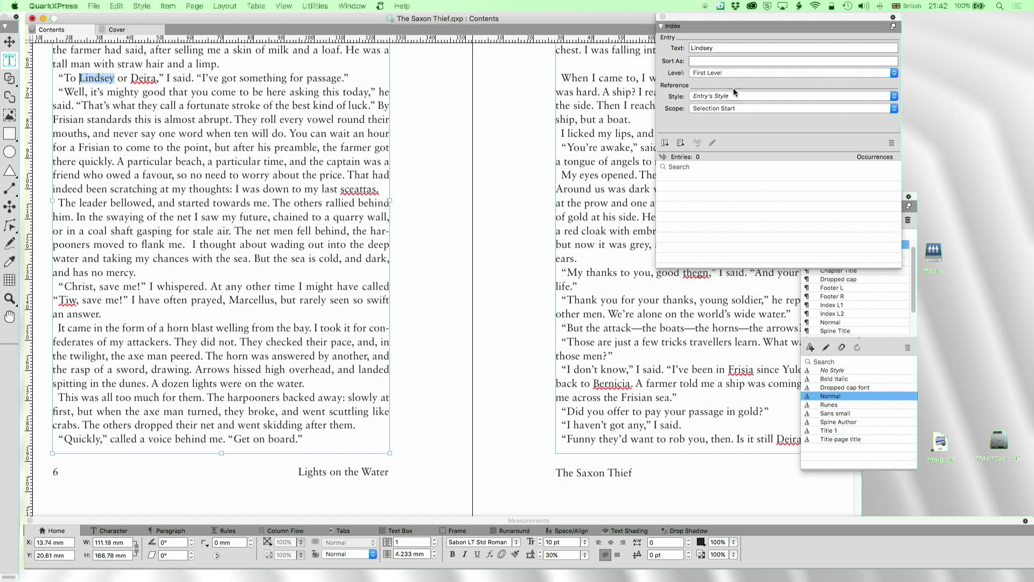
left_click(722, 97)
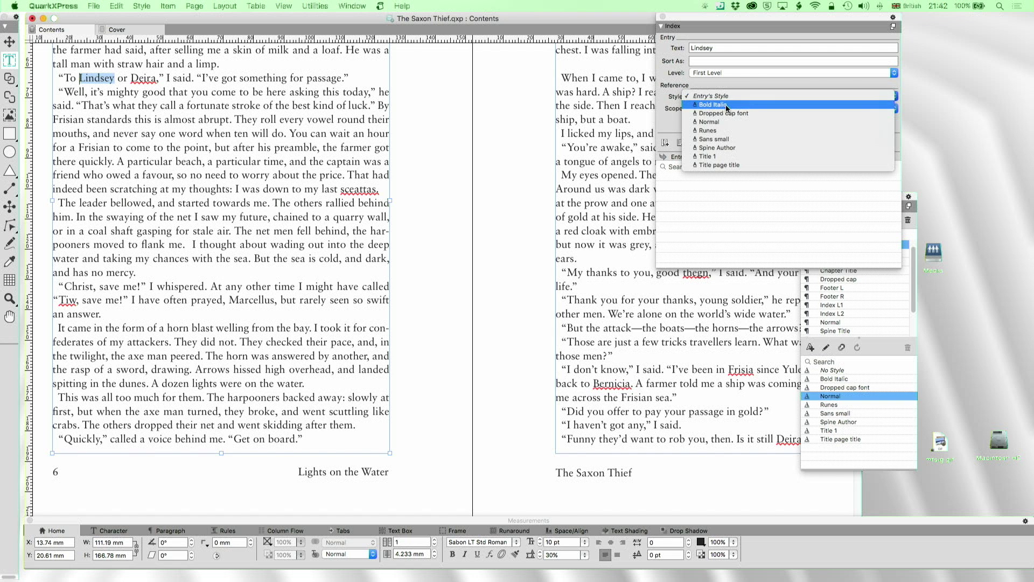
left_click(731, 105)
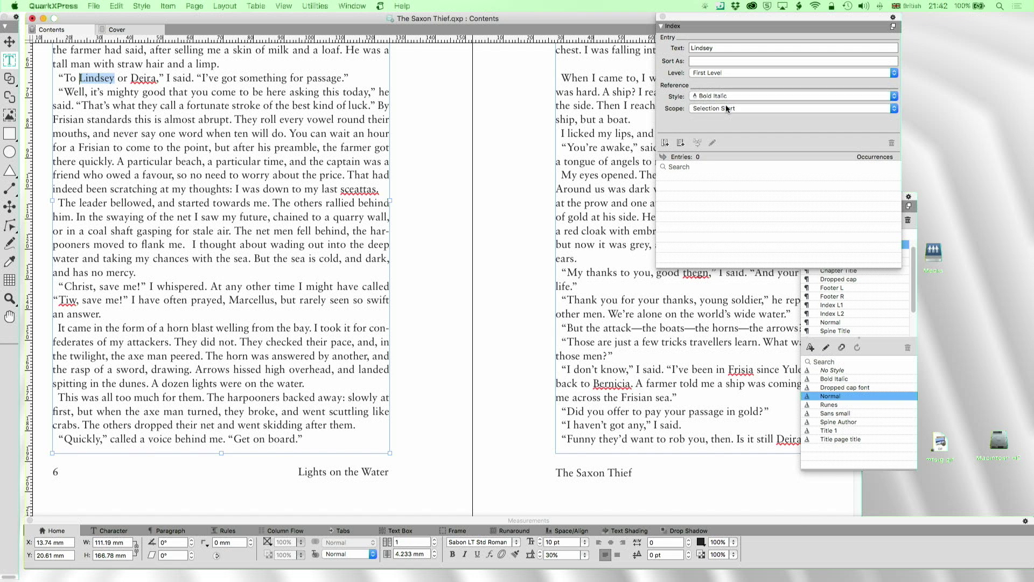
left_click(680, 143)
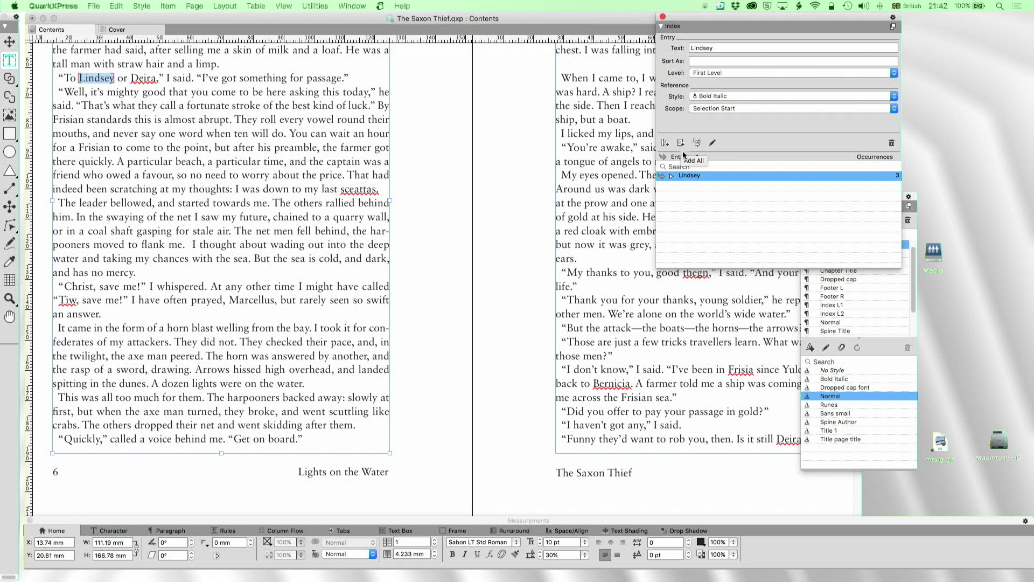
Expand the "Lindsey" index entry and view its references on pages 6, 98 and 123 in the text
left_click(671, 175)
double_click(687, 195)
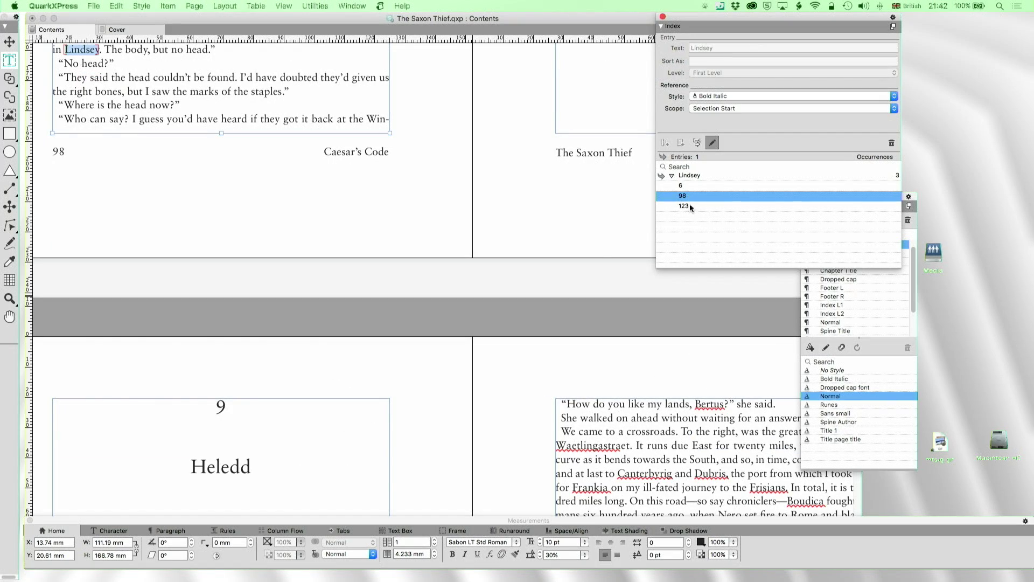
double_click(689, 206)
double_click(686, 188)
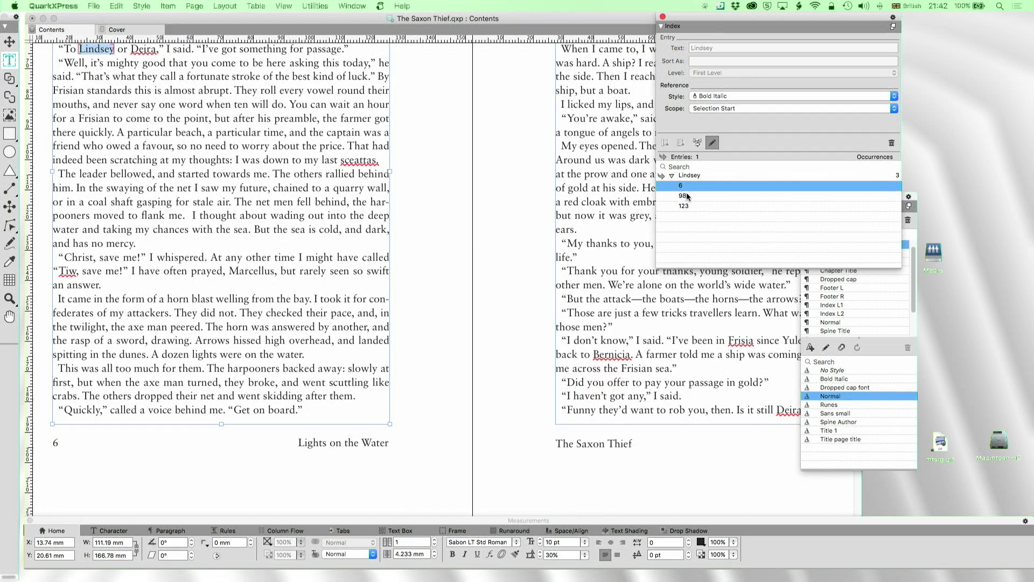
double_click(688, 196)
double_click(685, 206)
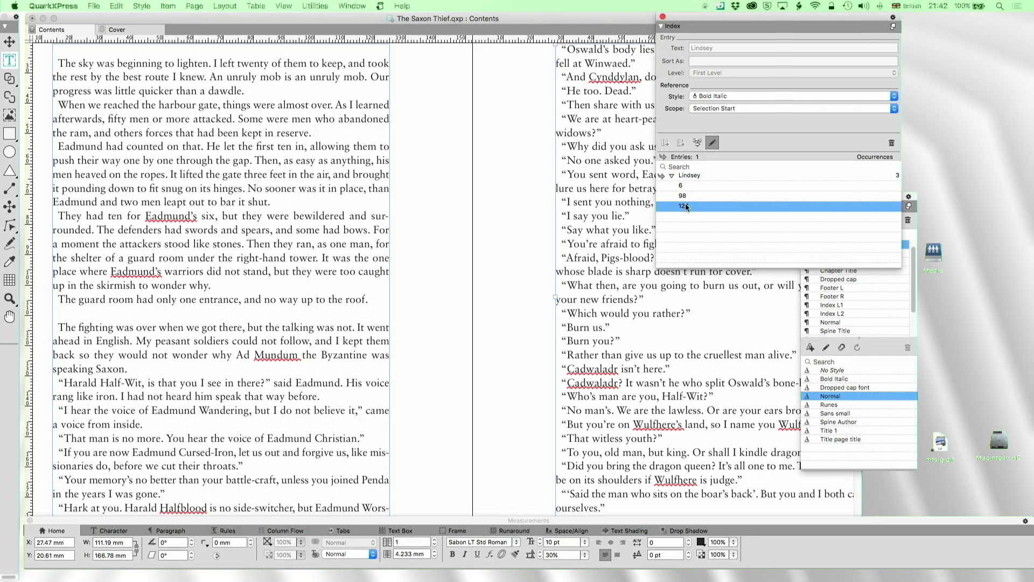
left_click(686, 187)
double_click(686, 188)
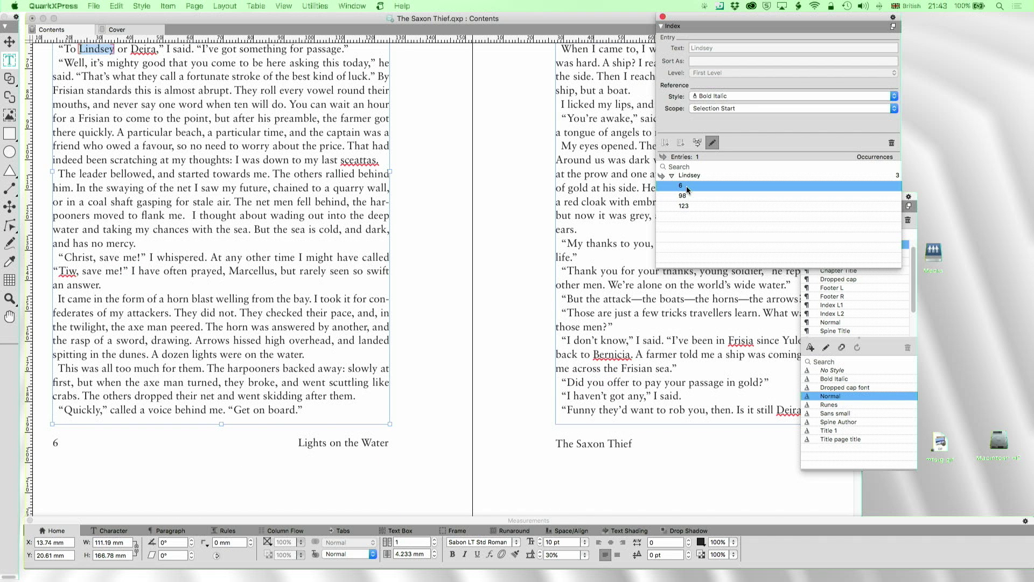
Set up the index build with letter headings in the Title style and C-Chapter title page as the master page
left_click(892, 28)
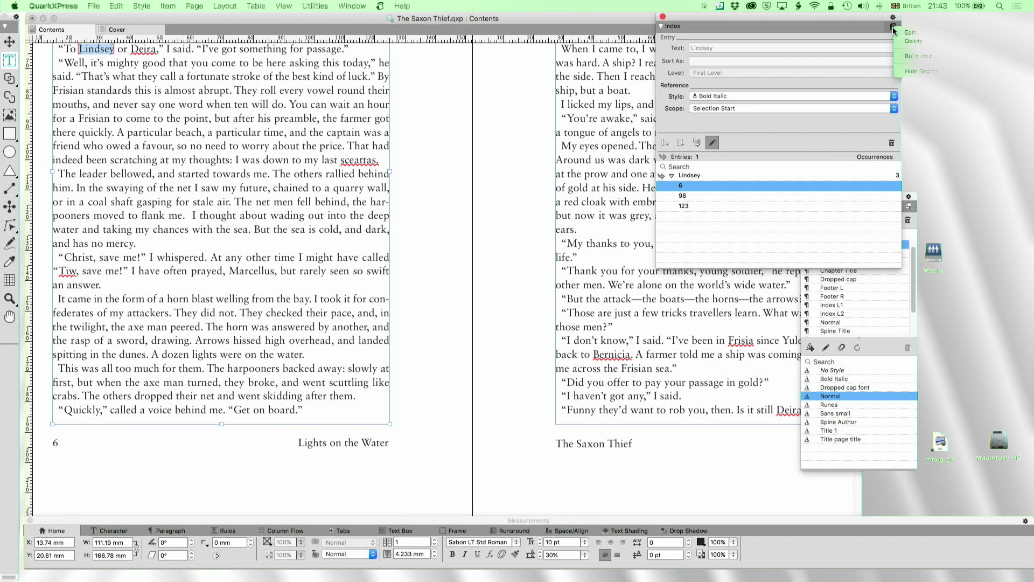
left_click(916, 57)
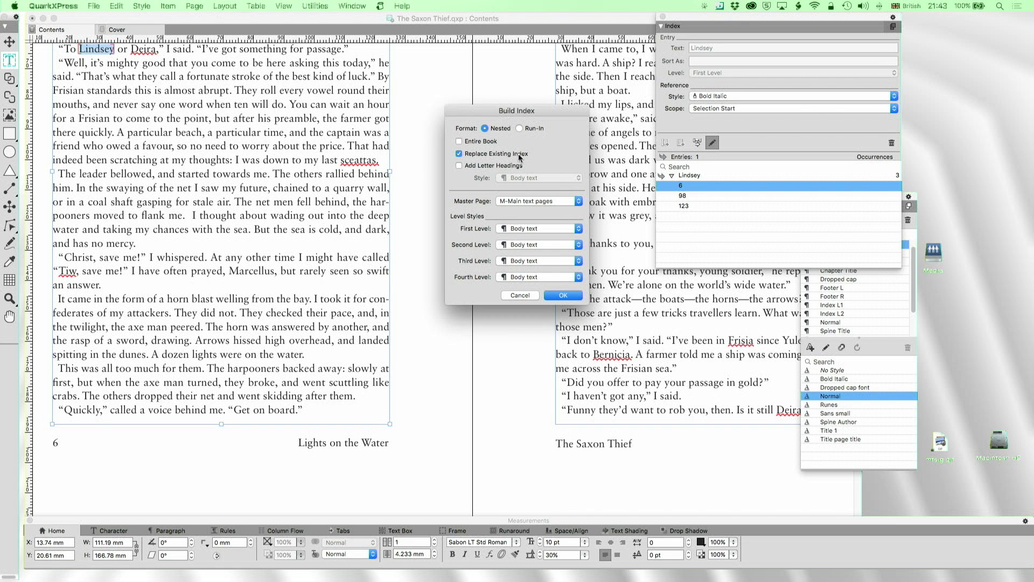
left_click(460, 165)
left_click(528, 179)
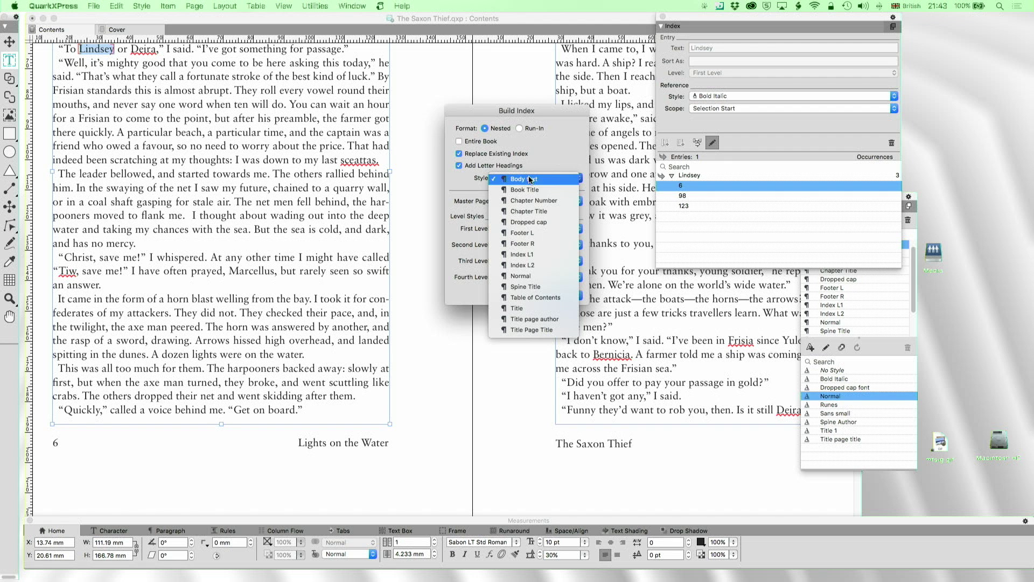
left_click(525, 309)
left_click(530, 202)
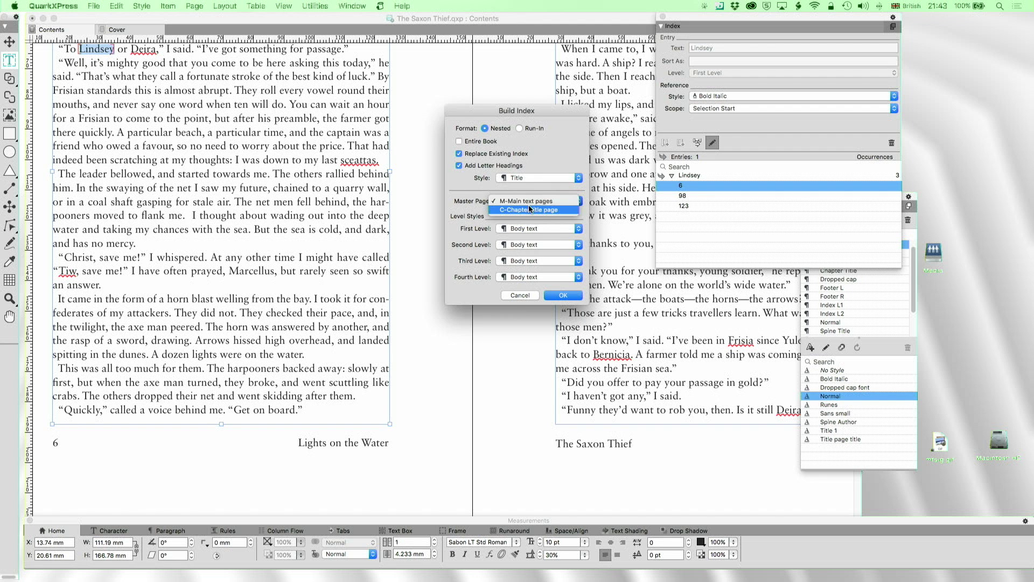
left_click(529, 208)
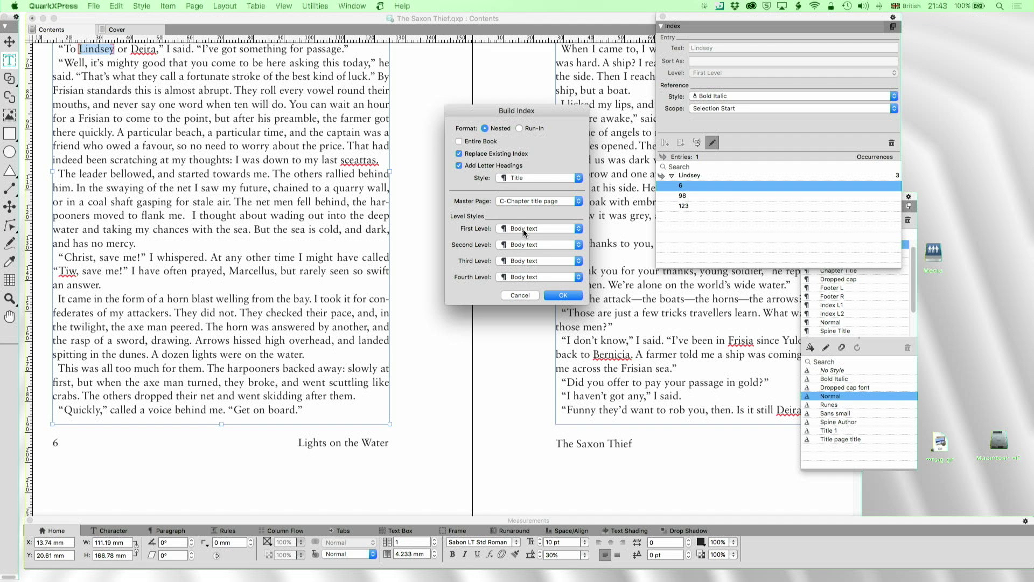
Assign Index L1 to the first level and Index L2 to the second level, and build the index
left_click(522, 229)
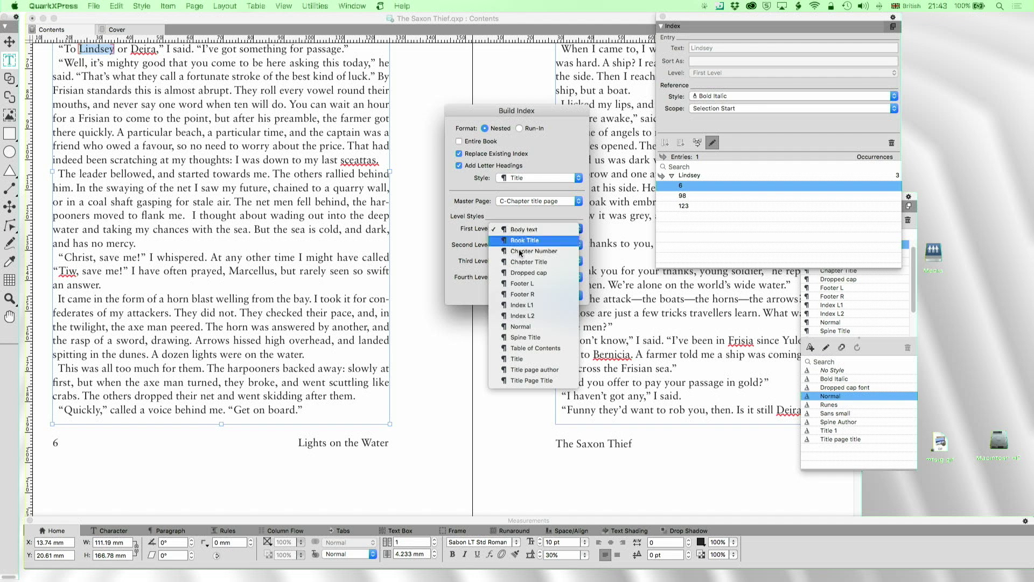
left_click(522, 305)
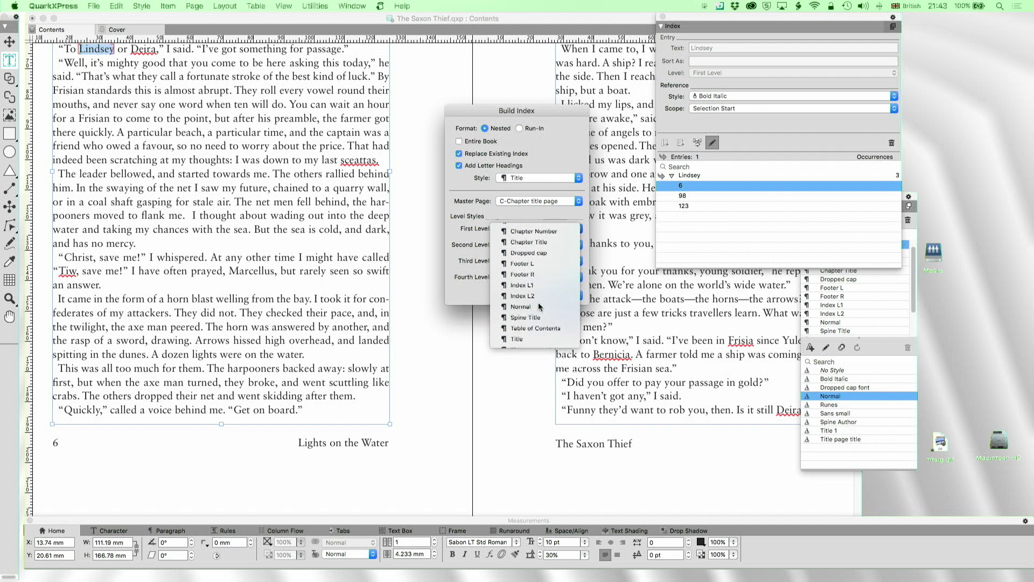
left_click(534, 242)
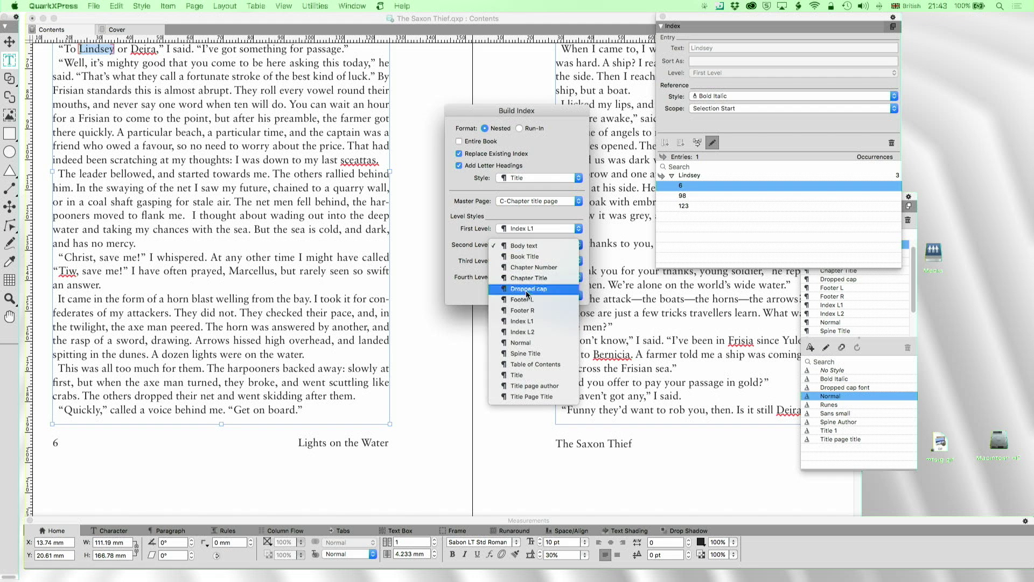
left_click(525, 331)
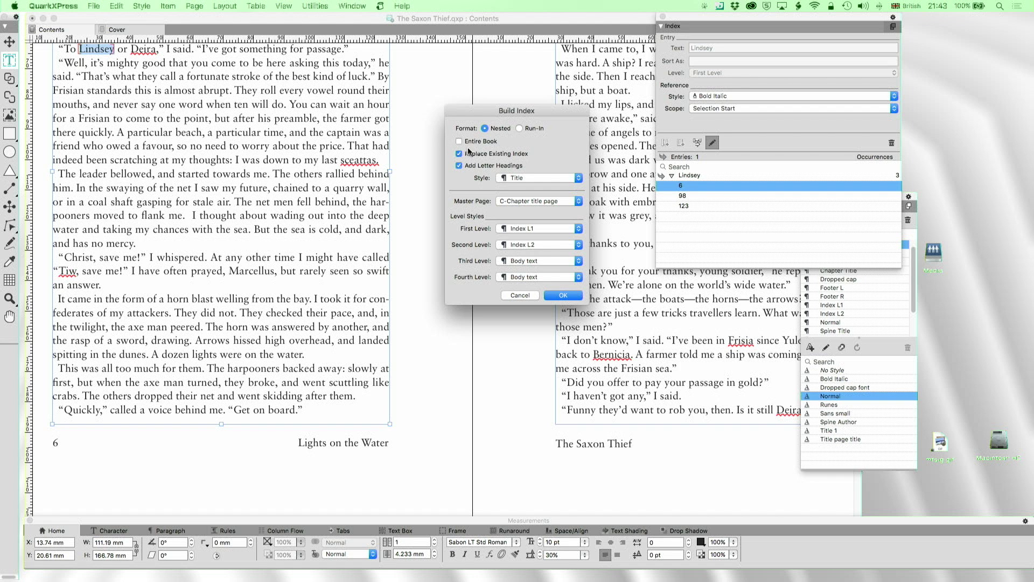
left_click(562, 297)
scroll(408, 265, "down", 5)
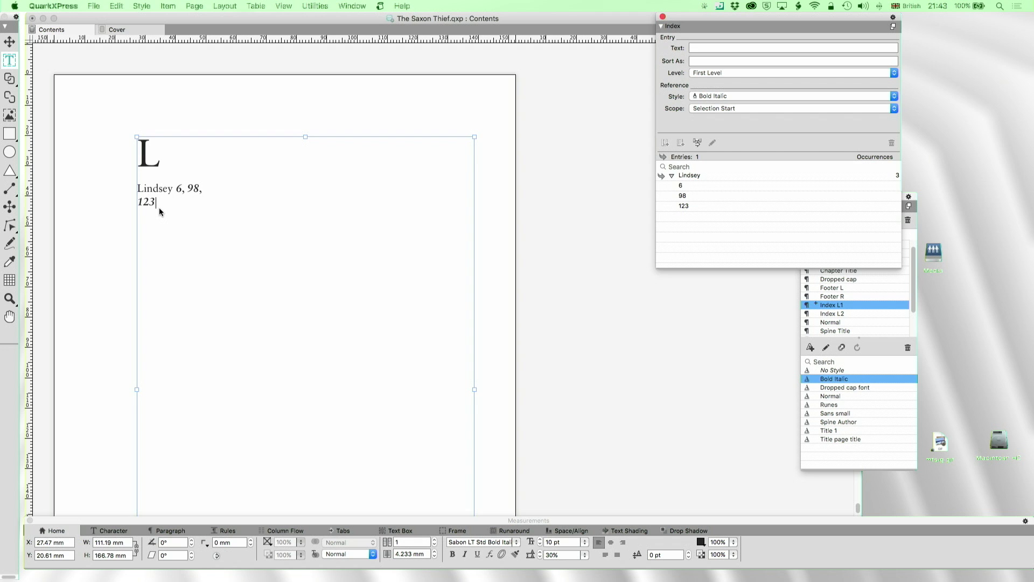
left_click(160, 209)
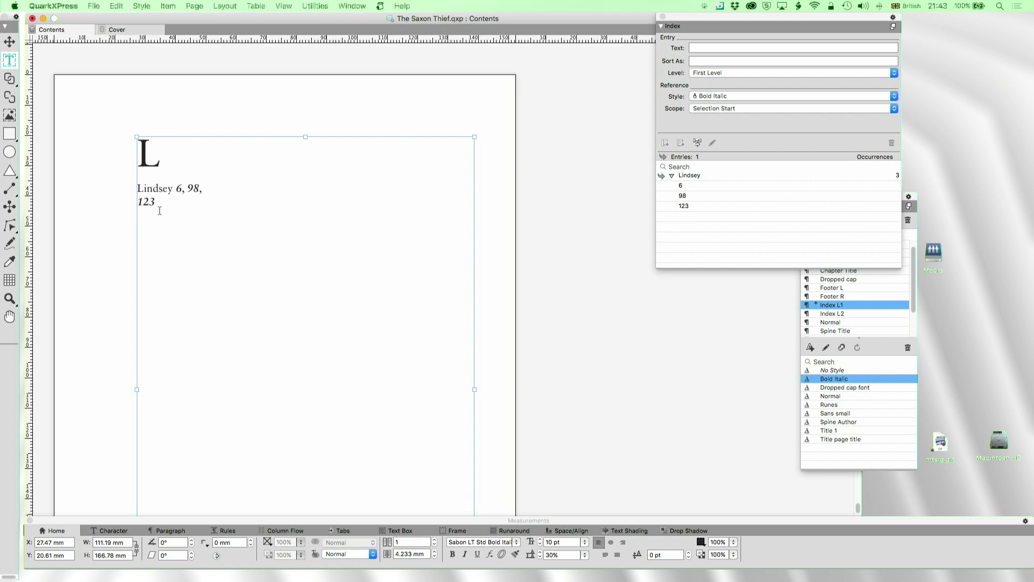
Try to apply the Normal style to the Lindsey references on pages 98 and 123, and rebuild the index
left_click(687, 188)
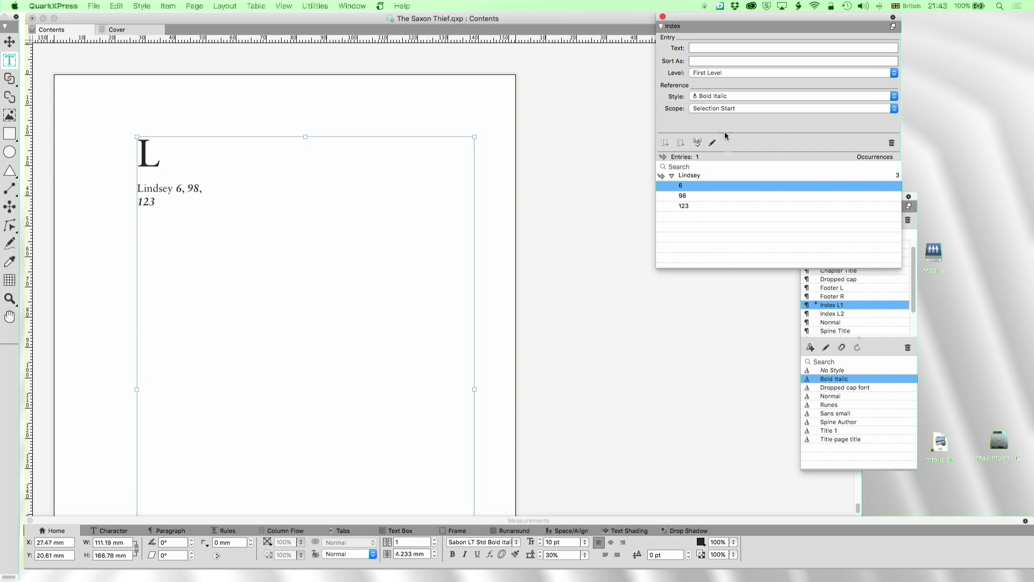
left_click(725, 96)
left_click(725, 96)
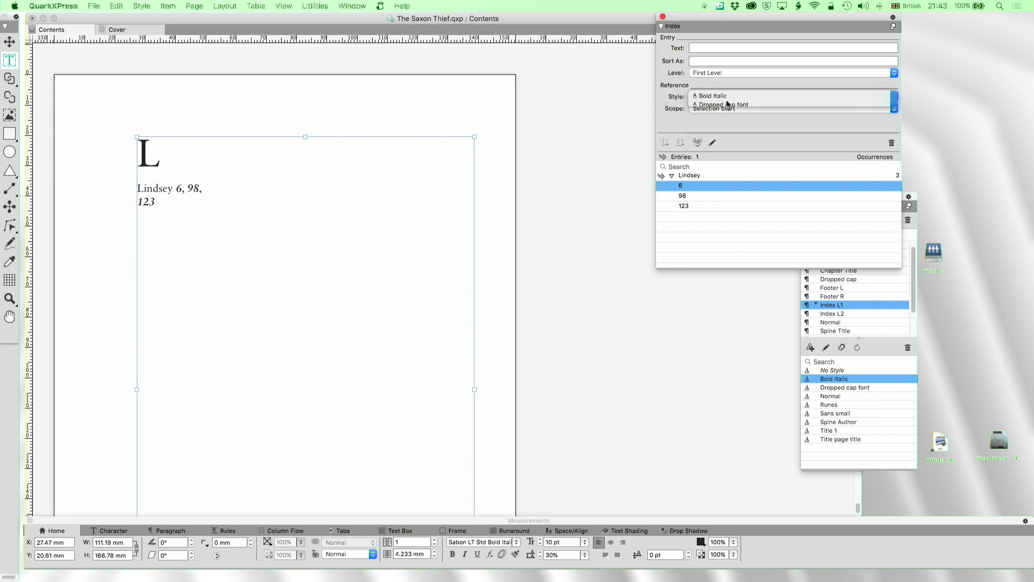
left_click(685, 198)
left_click(708, 98)
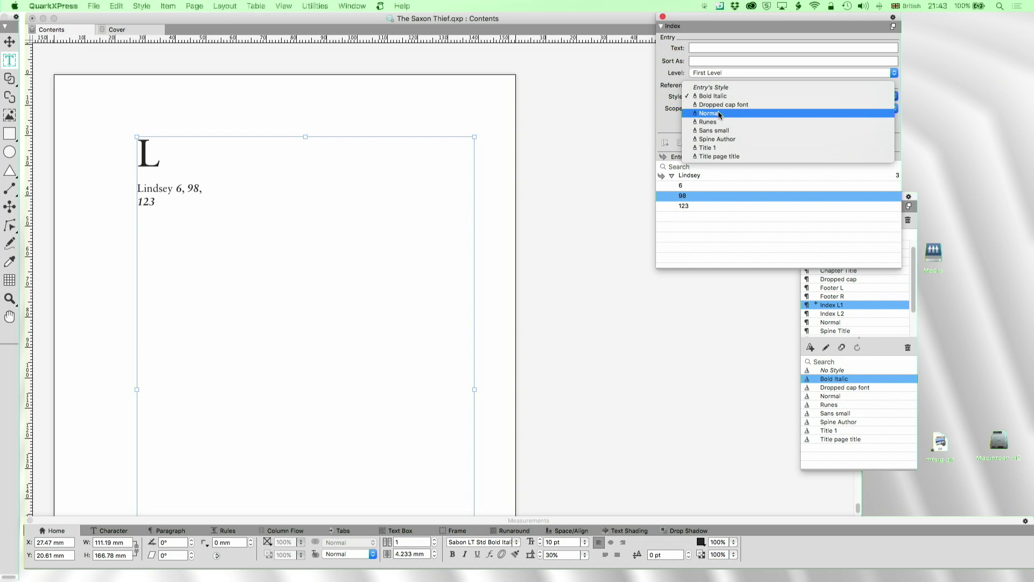
left_click(719, 113)
left_click(694, 208)
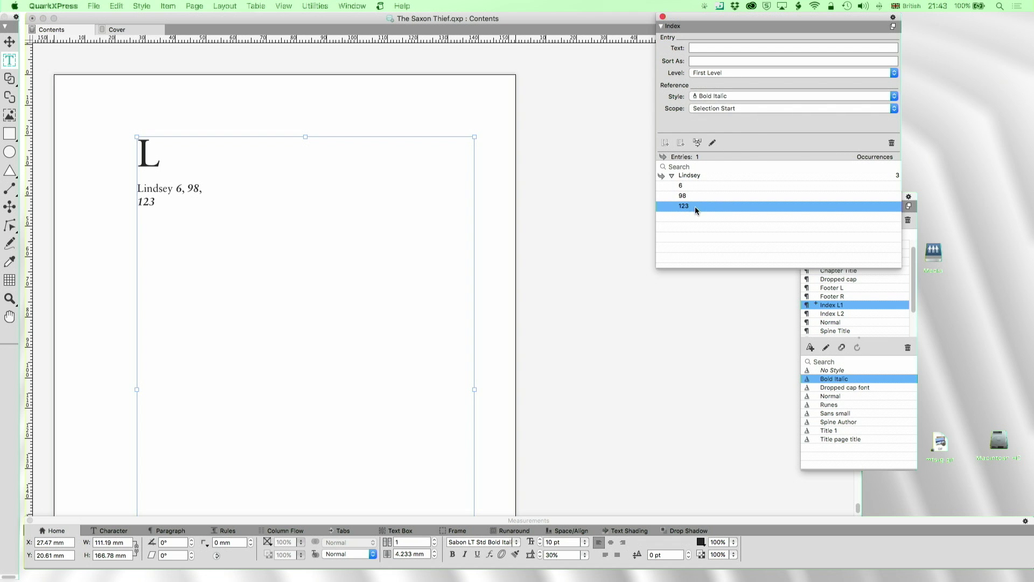
left_click(711, 96)
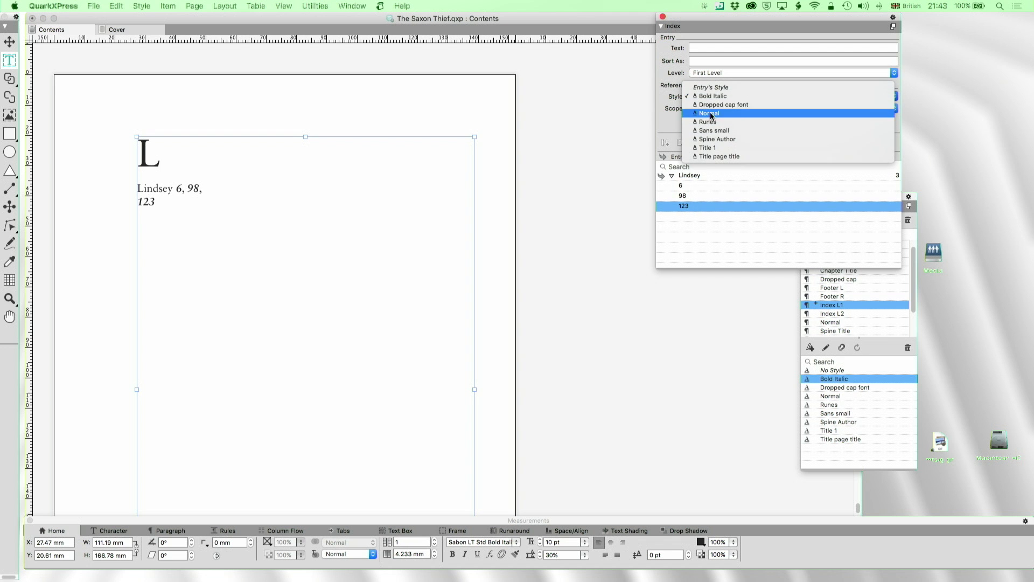
left_click(710, 113)
left_click(893, 26)
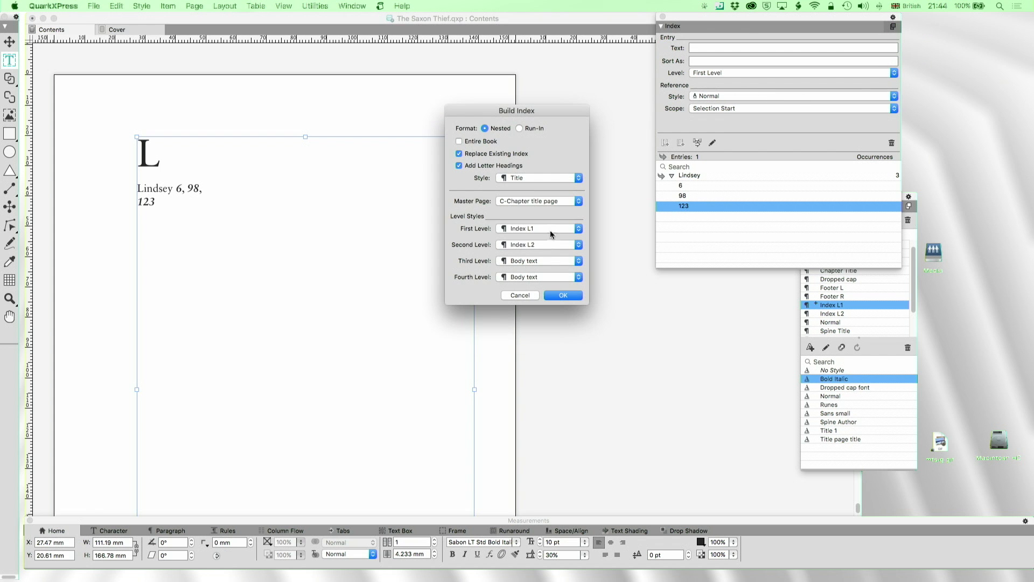
left_click(562, 296)
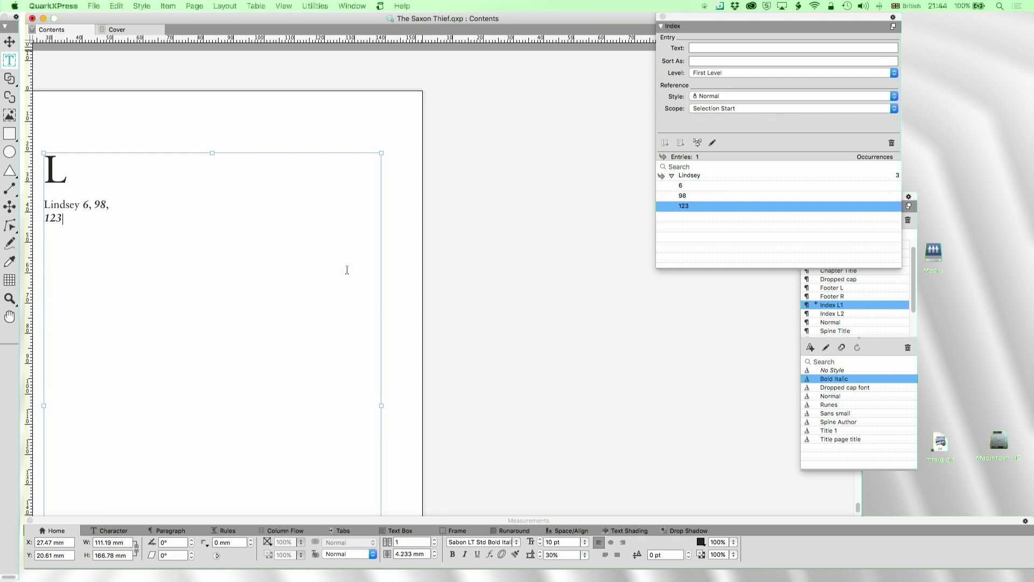
Edit the Lindsey references, setting page 123 to the Normal style and page 98 to the Sans small style
left_click(711, 144)
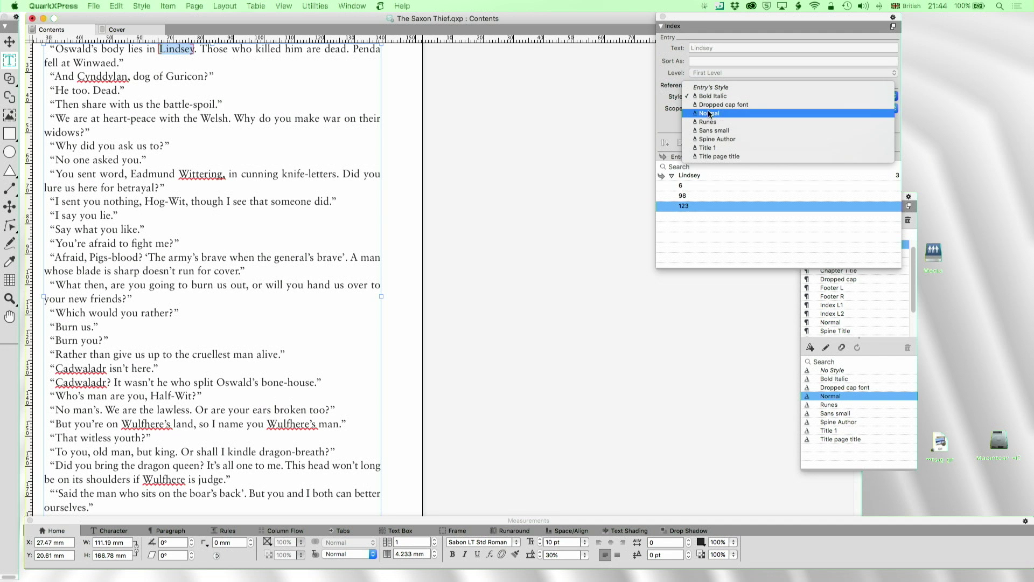
left_click(710, 120)
left_click(682, 196)
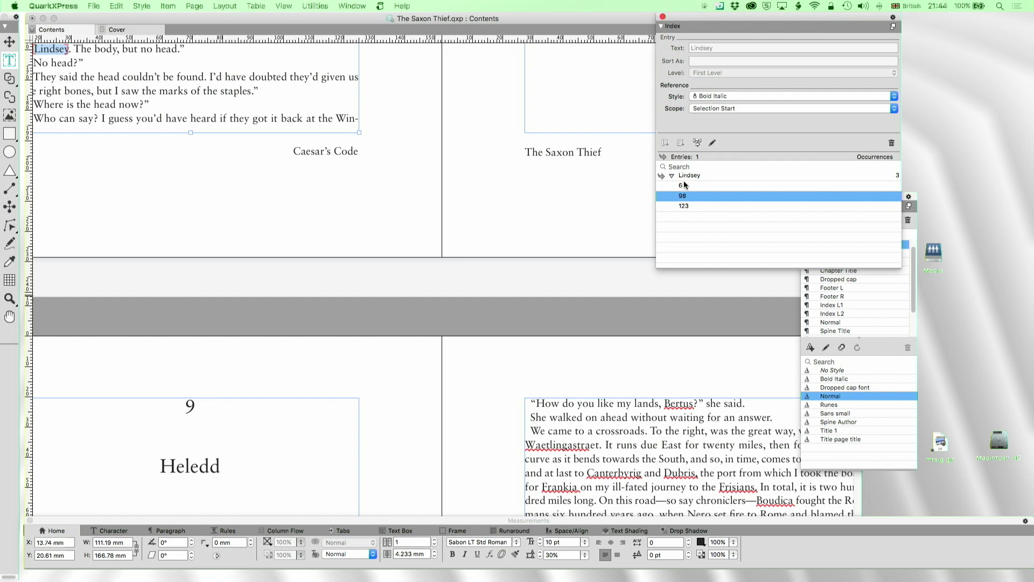
left_click(701, 97)
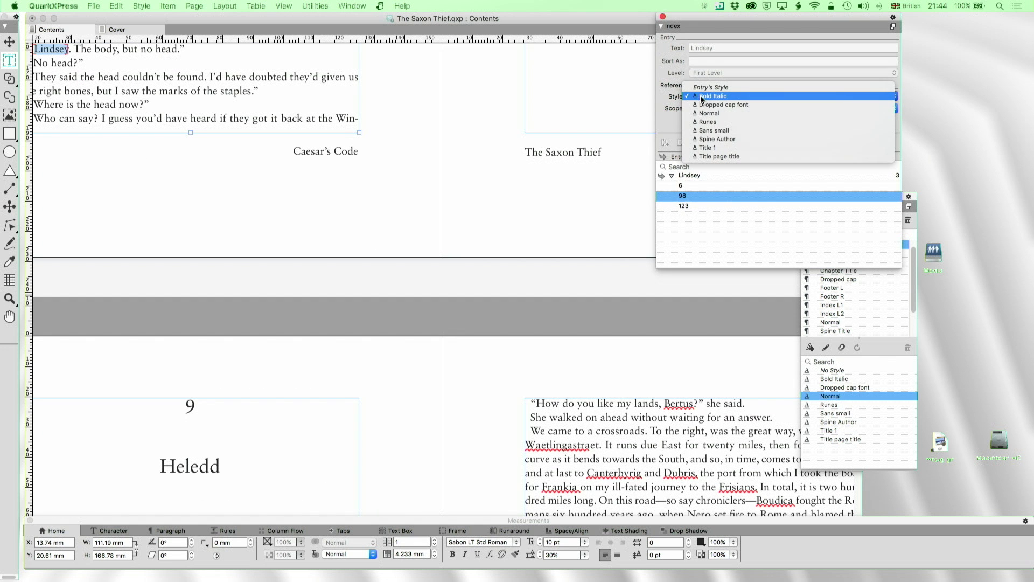
left_click(712, 130)
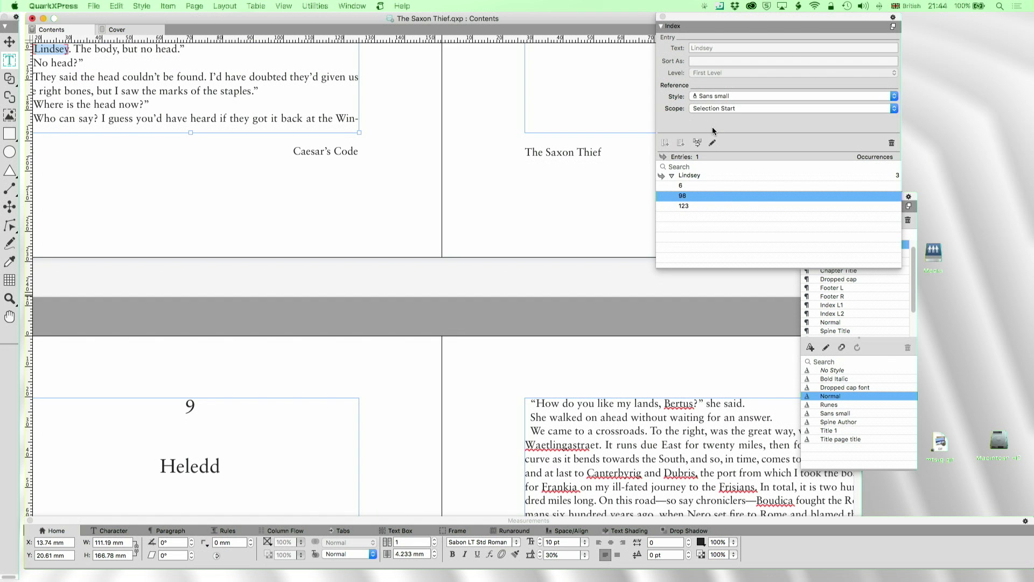
left_click(712, 142)
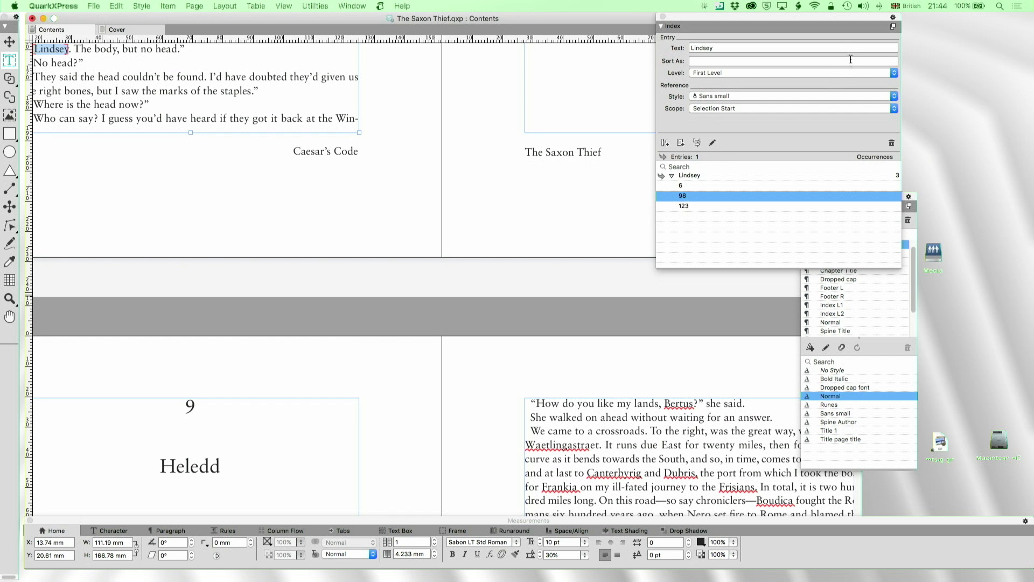
Rebuild the index with the same build settings to apply the edited reference styles
left_click(891, 26)
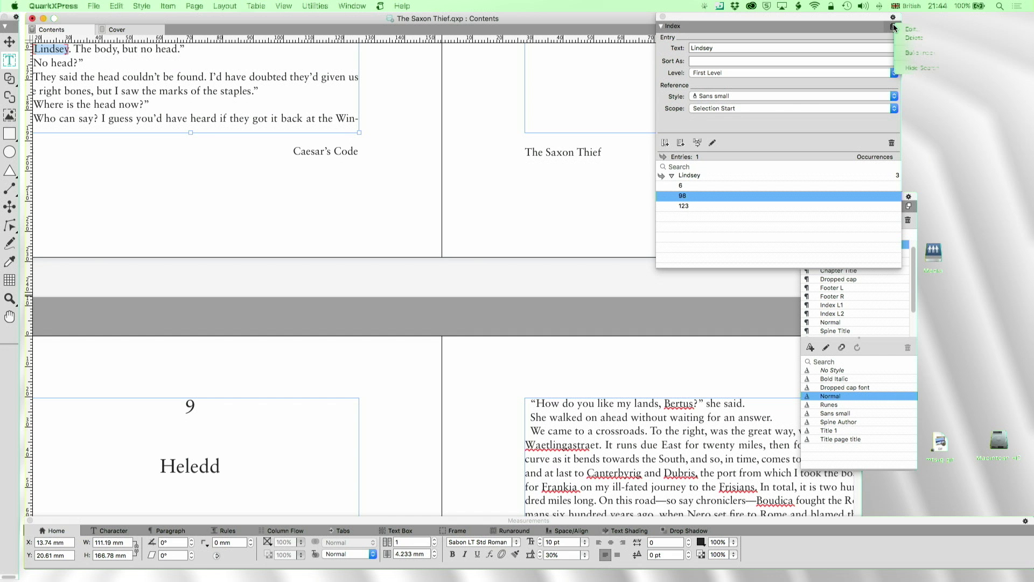
left_click(913, 52)
left_click(560, 294)
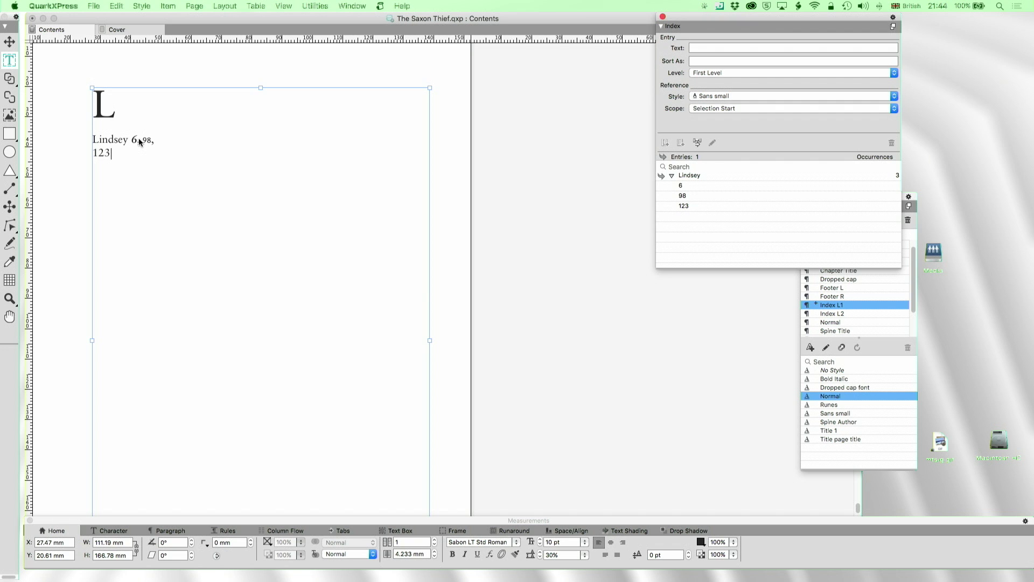
Open the main Lindsey entry for editing and view the index levels available for it
left_click(700, 176)
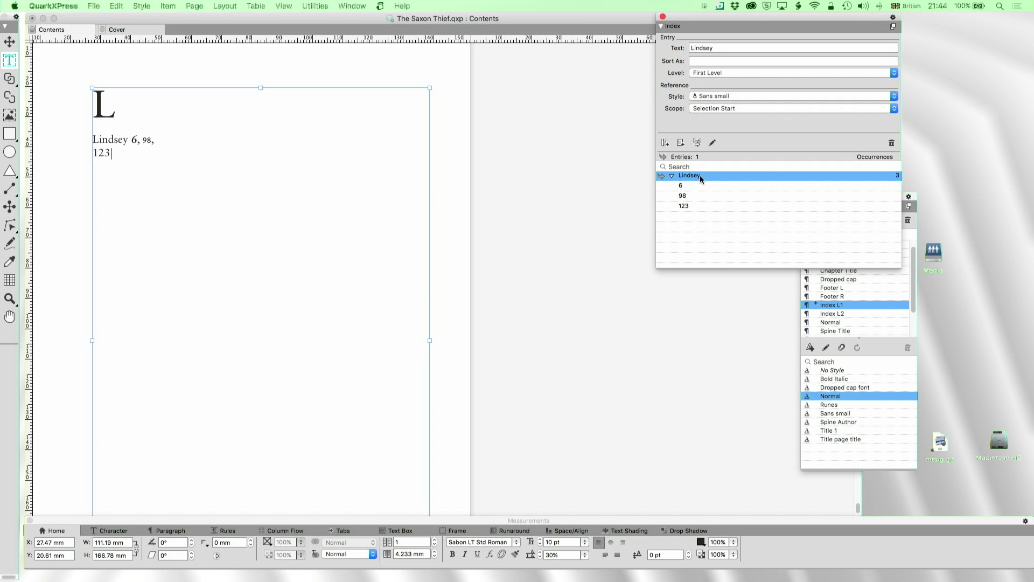
left_click(712, 142)
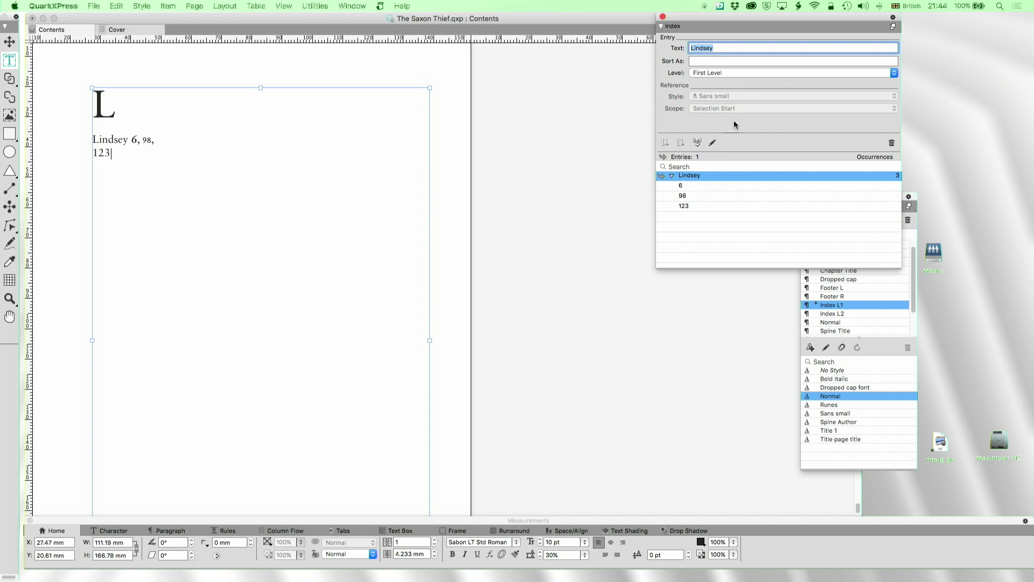
left_click(715, 72)
left_click(715, 72)
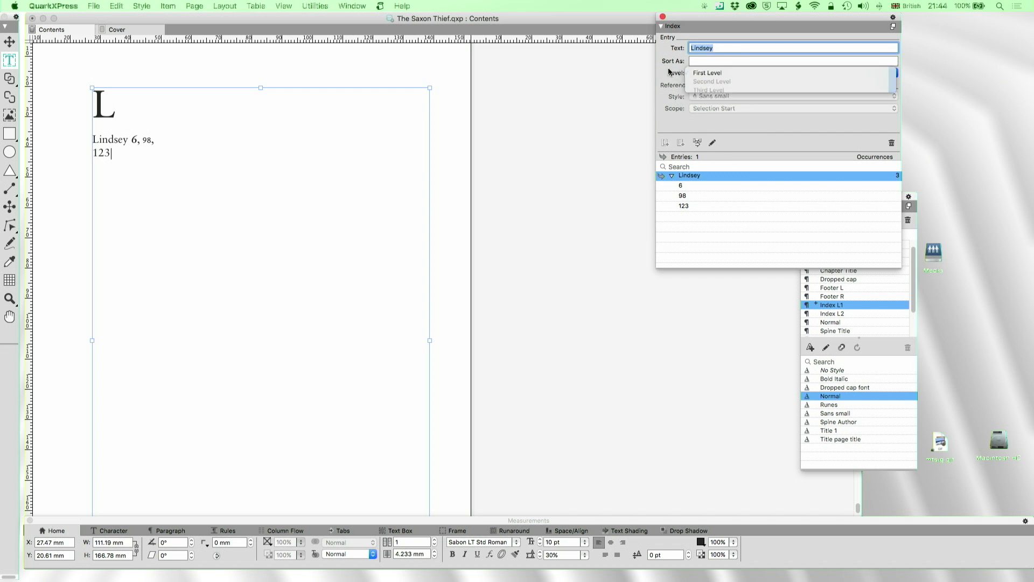
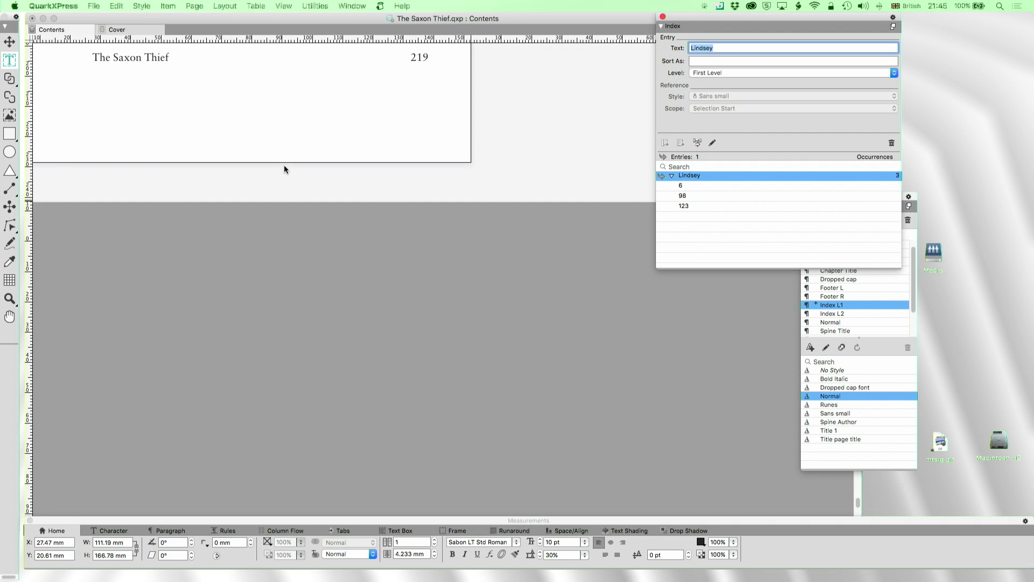
Go to the Lindsey reference on page 98 and look through the surrounding text for another word to index
scroll(312, 192, "up", 5)
scroll(311, 196, "down", 2)
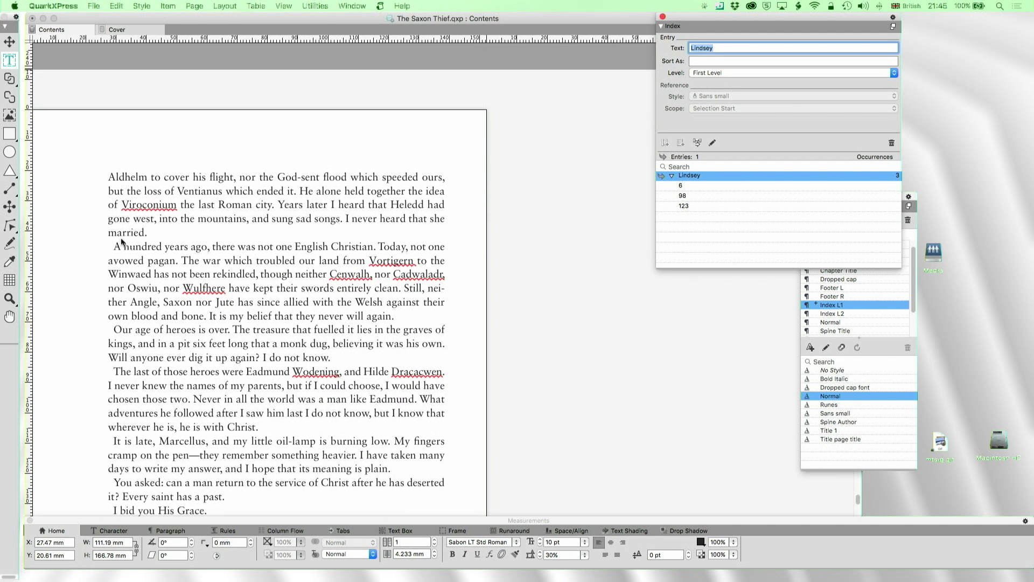
double_click(682, 196)
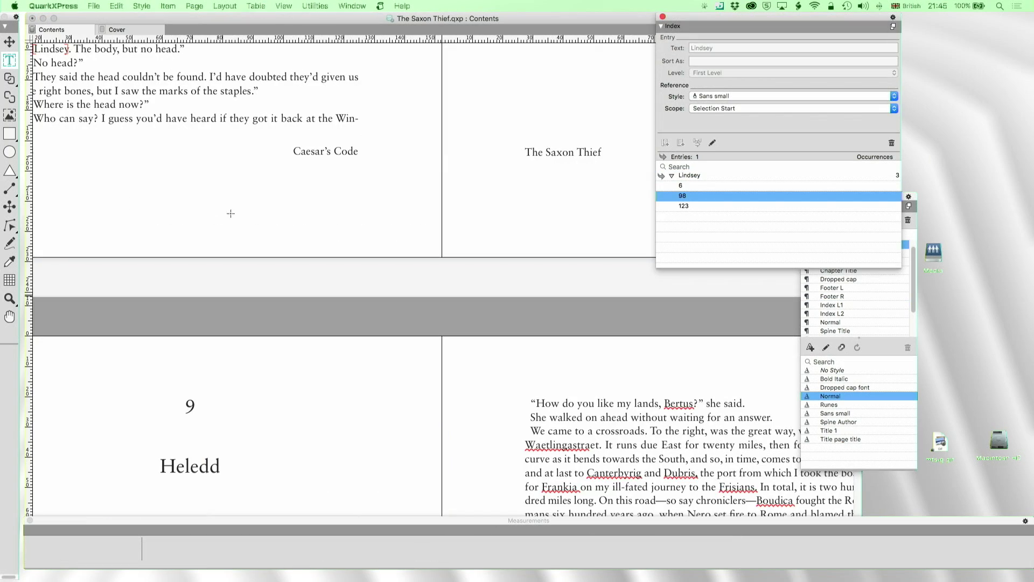
scroll(298, 234, "down", 5)
scroll(298, 236, "down", 3)
scroll(299, 236, "left", 2)
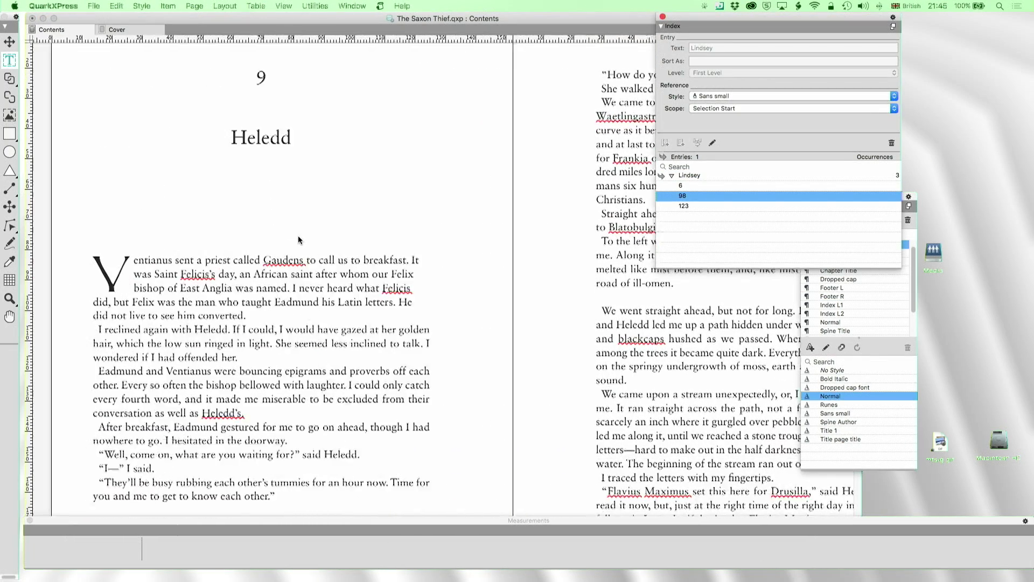
scroll(299, 240, "left", 1)
scroll(266, 392, "down", 5)
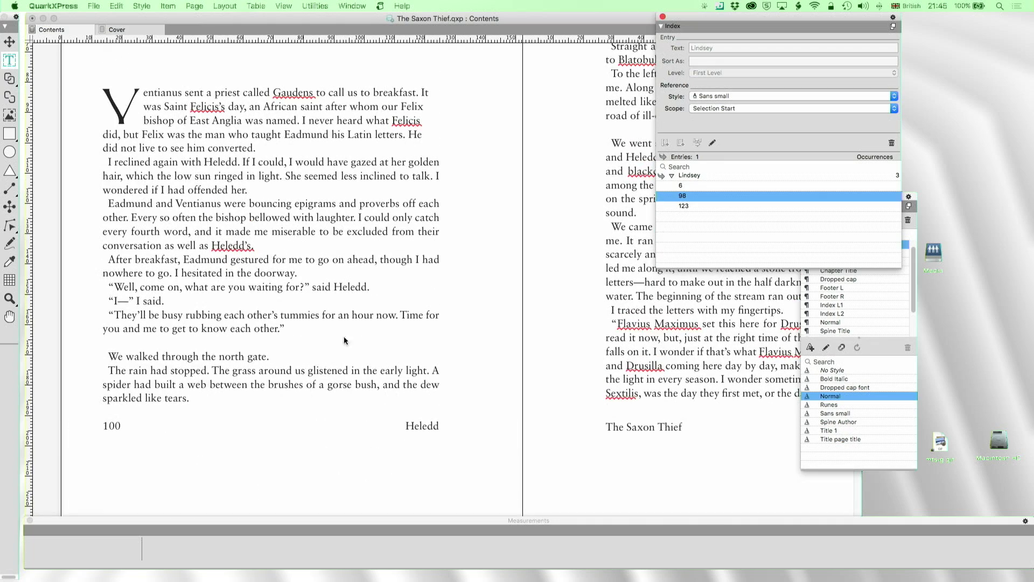
scroll(350, 296, "right", 6)
scroll(358, 309, "up", 4)
scroll(358, 308, "up", 2)
scroll(357, 308, "right", 5)
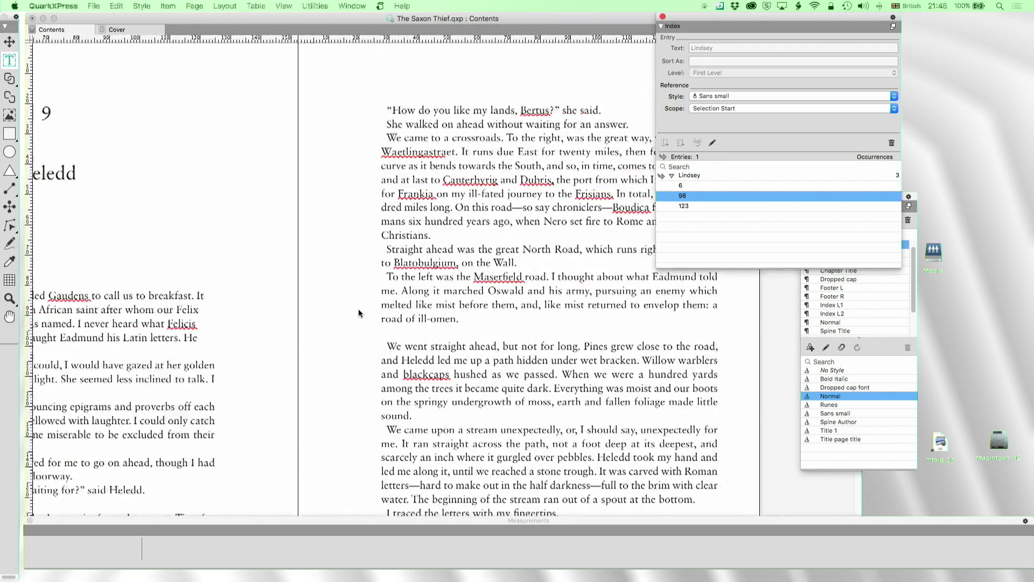
scroll(357, 308, "up", 15)
scroll(357, 309, "left", 10)
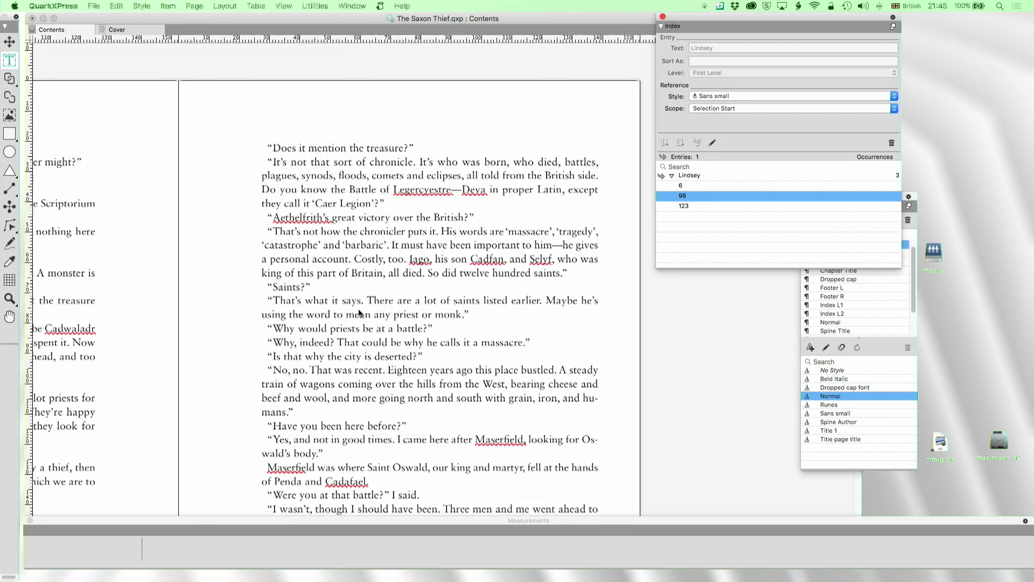
scroll(357, 308, "left", 10)
scroll(358, 309, "down", 20)
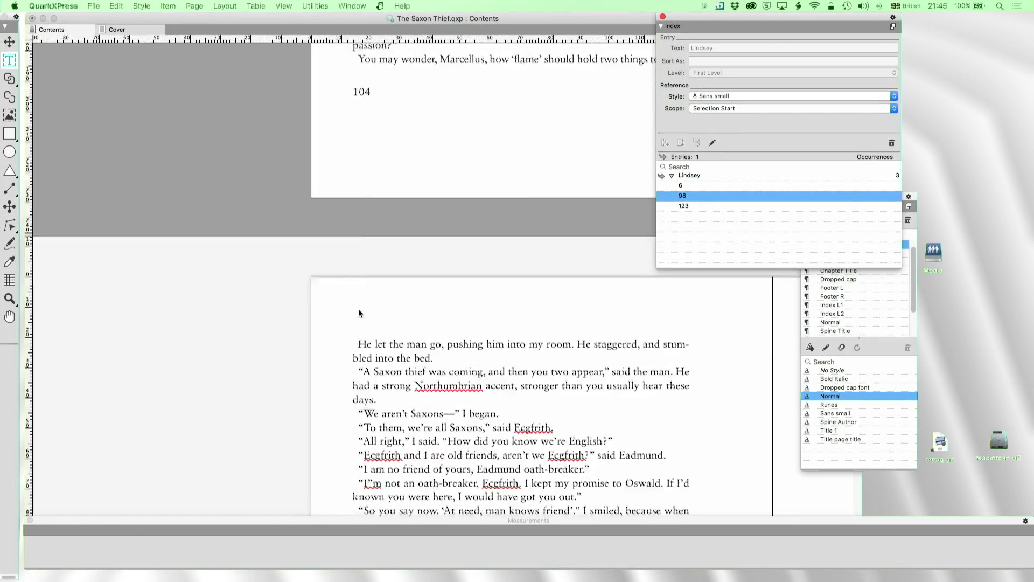
scroll(359, 313, "down", 15)
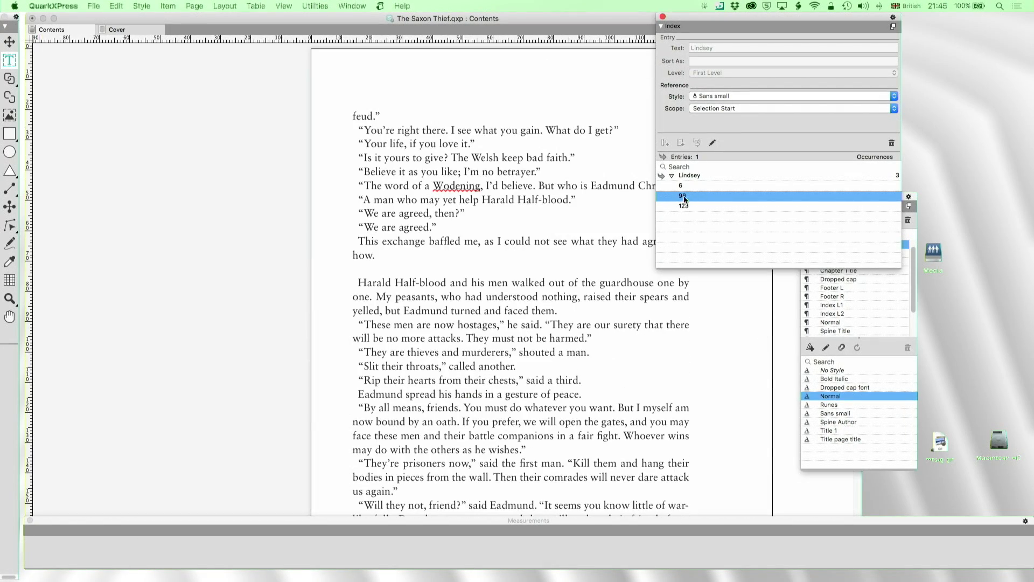
Go to the Lindsey reference on page 123 and browse the text from there to the end of the book
double_click(683, 206)
scroll(486, 311, "left", 3)
scroll(487, 311, "down", 20)
scroll(487, 310, "down", 20)
scroll(486, 307, "down", 15)
scroll(486, 307, "left", 1)
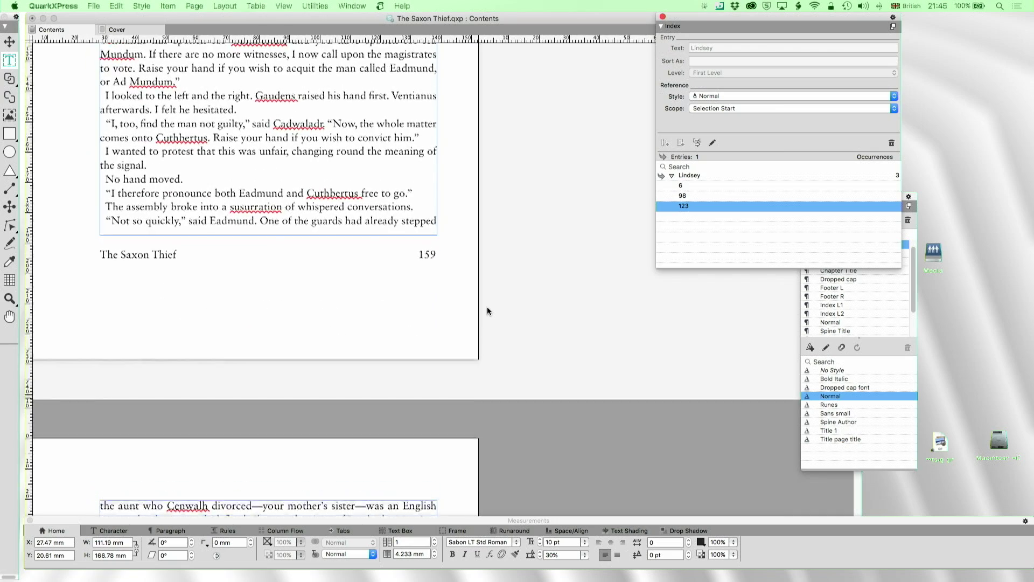
scroll(487, 311, "up", 3)
scroll(487, 311, "down", 12)
scroll(487, 311, "right", 2)
scroll(487, 311, "down", 15)
scroll(489, 311, "down", 15)
scroll(487, 306, "down", 20)
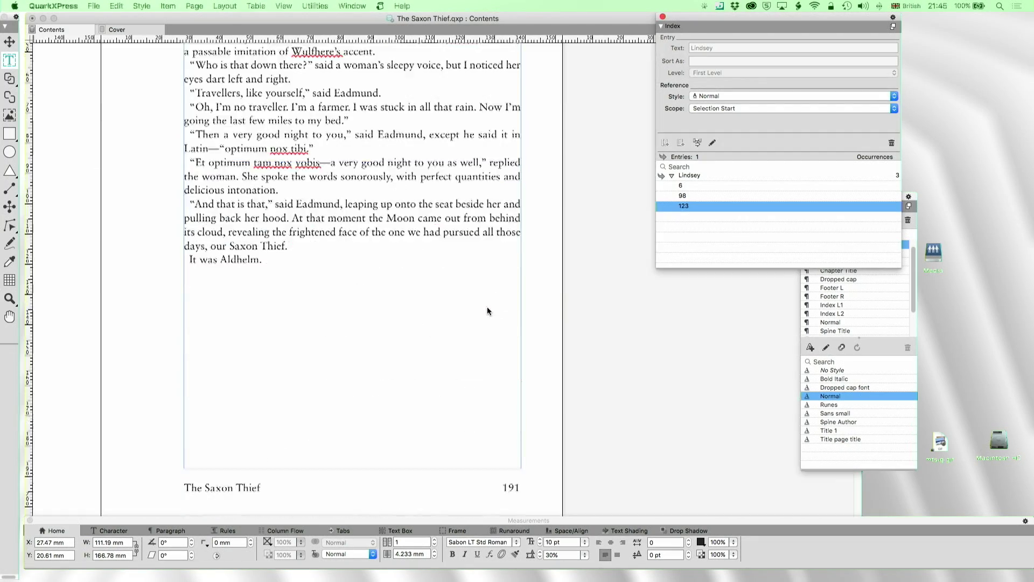
scroll(487, 310, "down", 20)
scroll(487, 310, "down", 20)
scroll(487, 311, "down", 20)
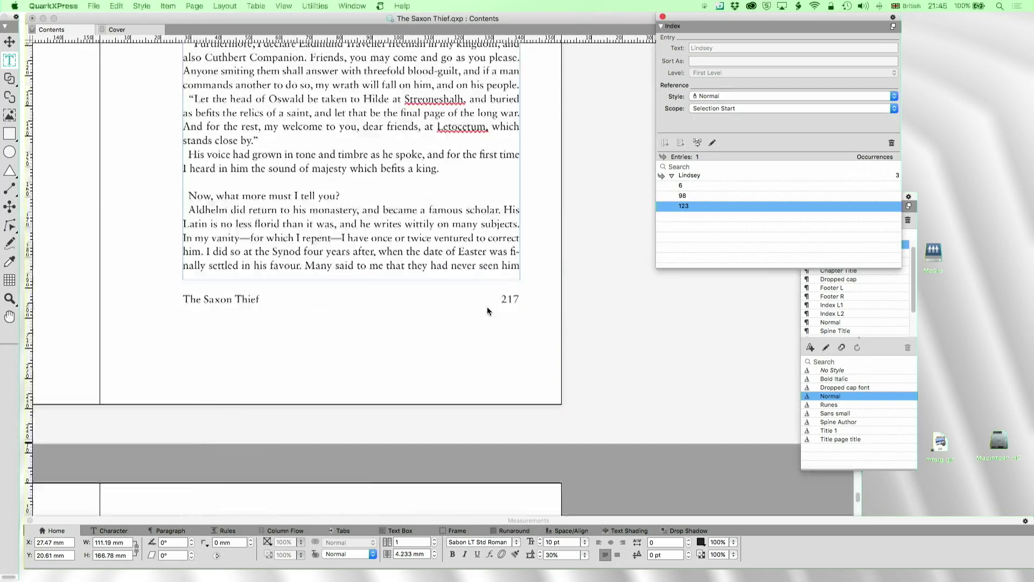
scroll(487, 311, "down", 15)
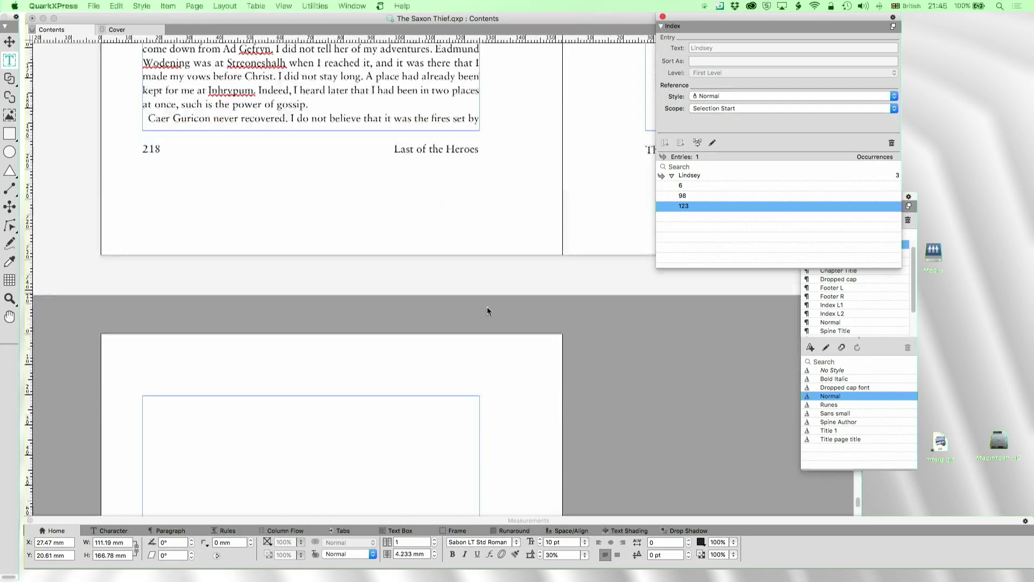
Select Viroconium on the last text page as the new index entry and set its reference style to Bold Italic
scroll(487, 310, "up", 15)
scroll(487, 310, "right", 5)
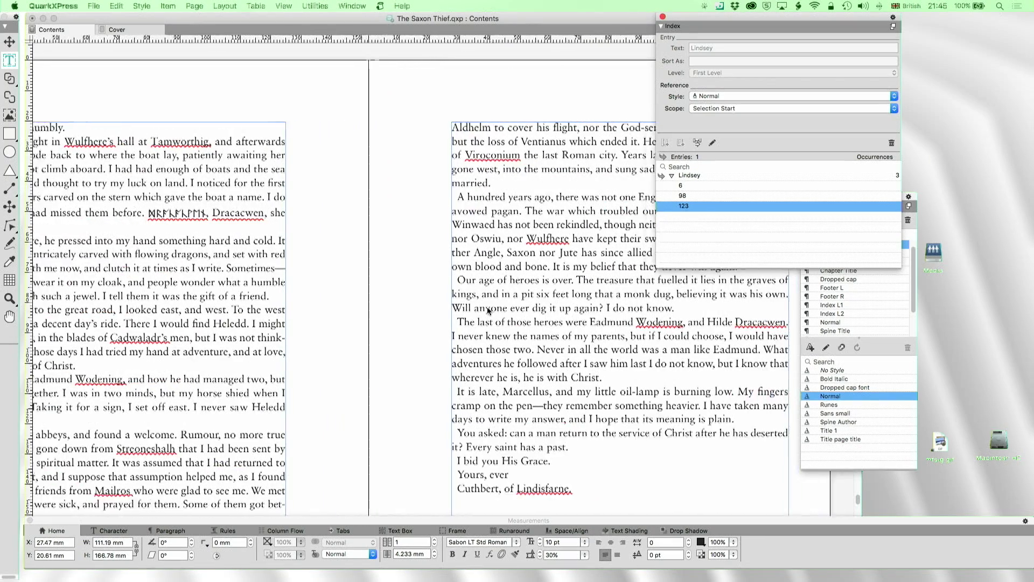
scroll(487, 310, "right", 2)
left_click(481, 159)
left_click_drag(494, 156, 439, 156)
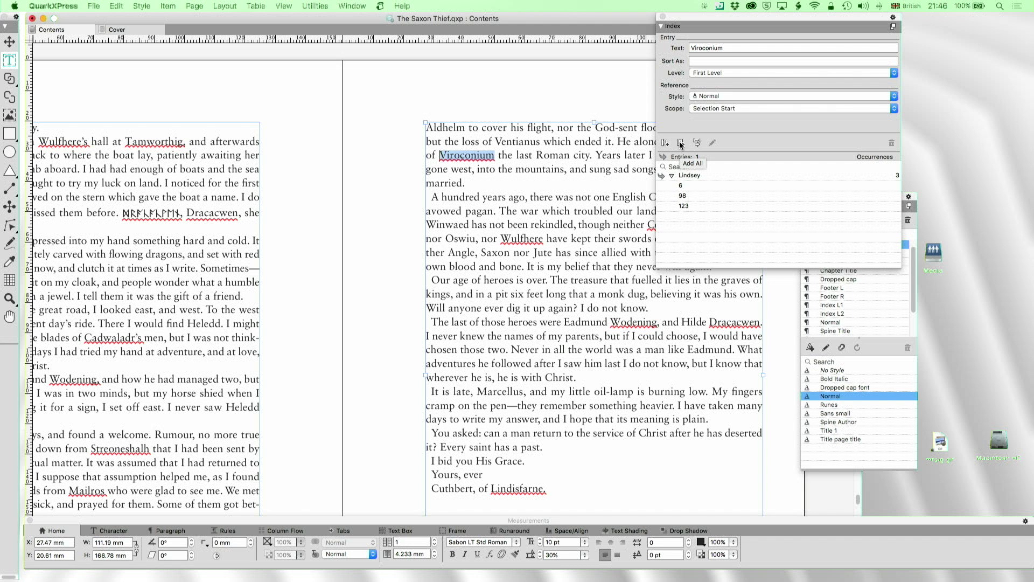
left_click(718, 96)
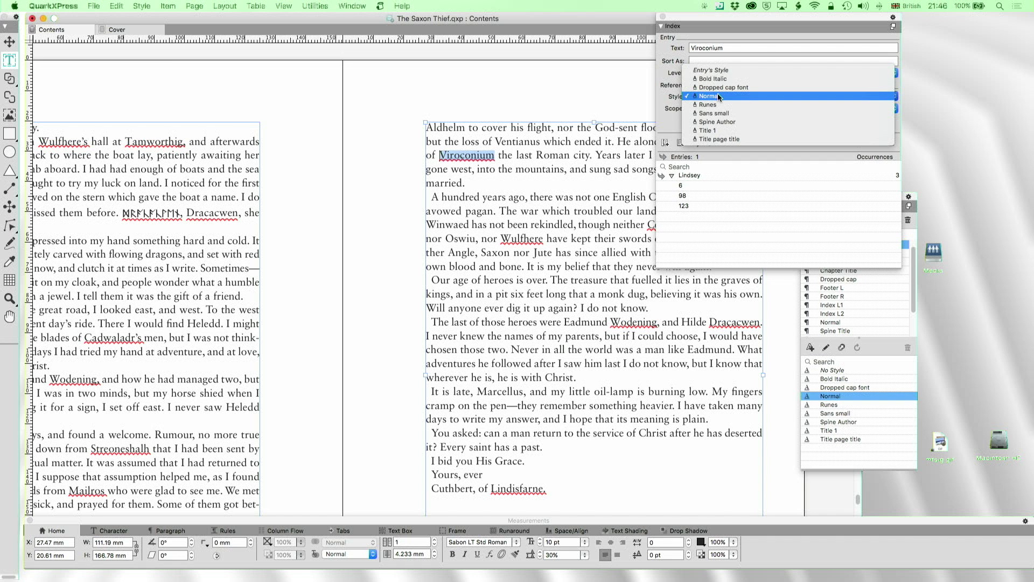
left_click(718, 79)
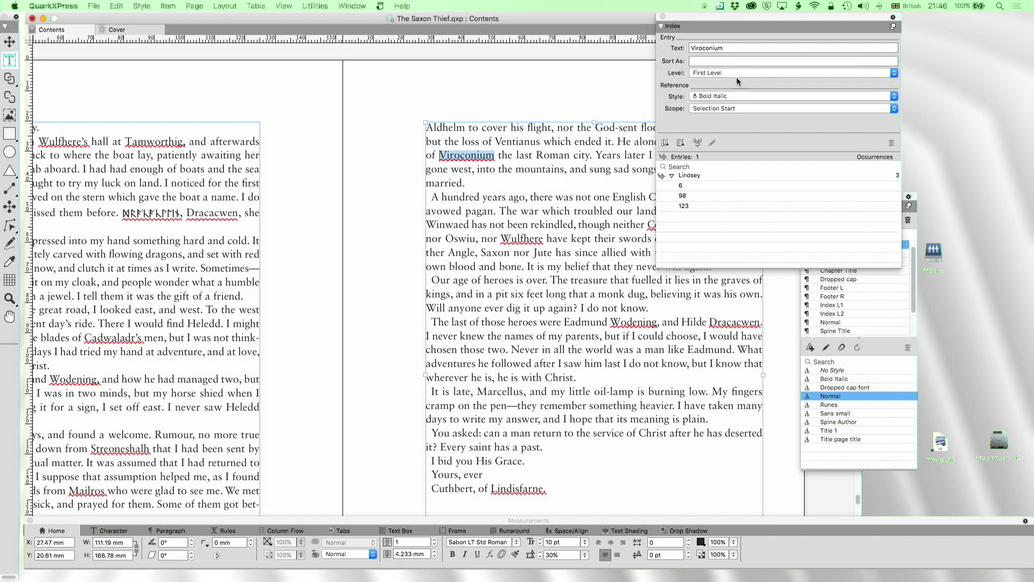
Set the Viroconium reference scope to run to the Chapter Number style and add all its occurrences to the index
left_click(723, 108)
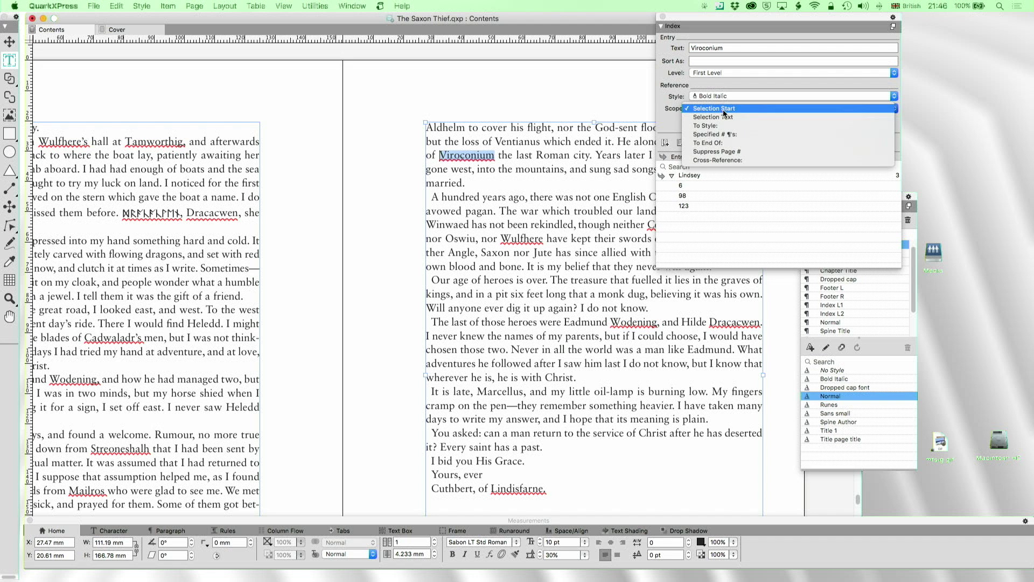
left_click(717, 143)
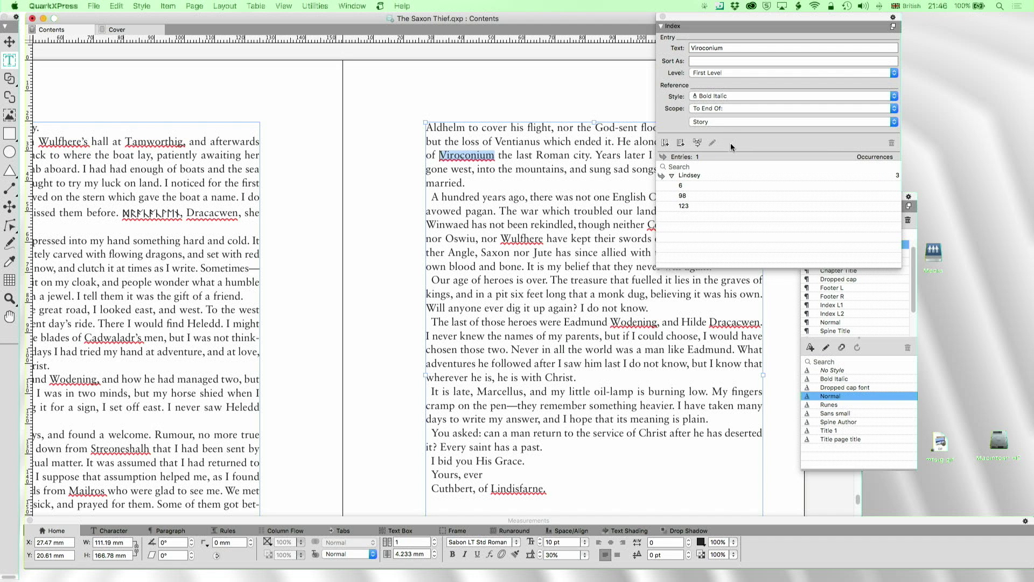
left_click(711, 107)
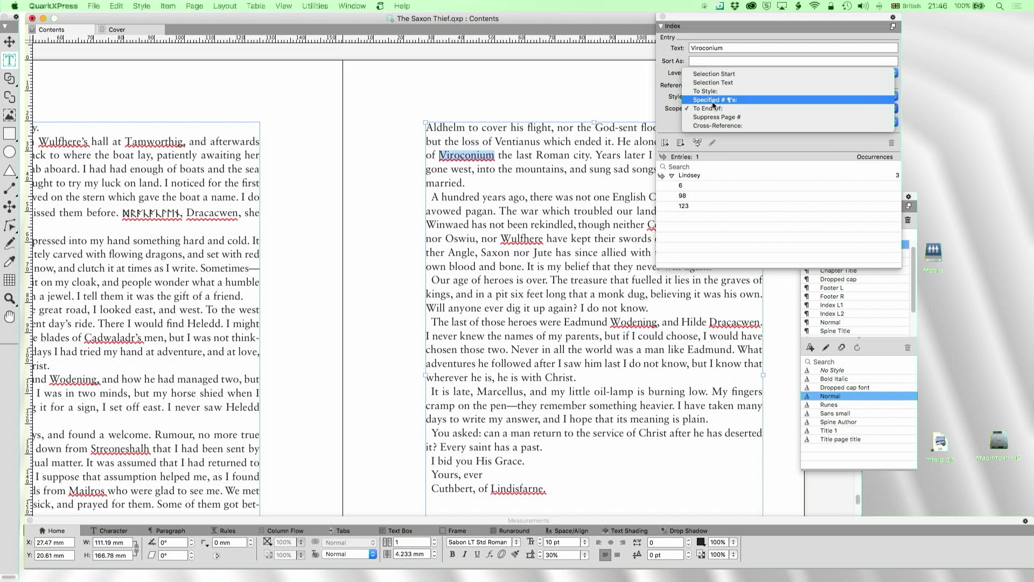
left_click(711, 92)
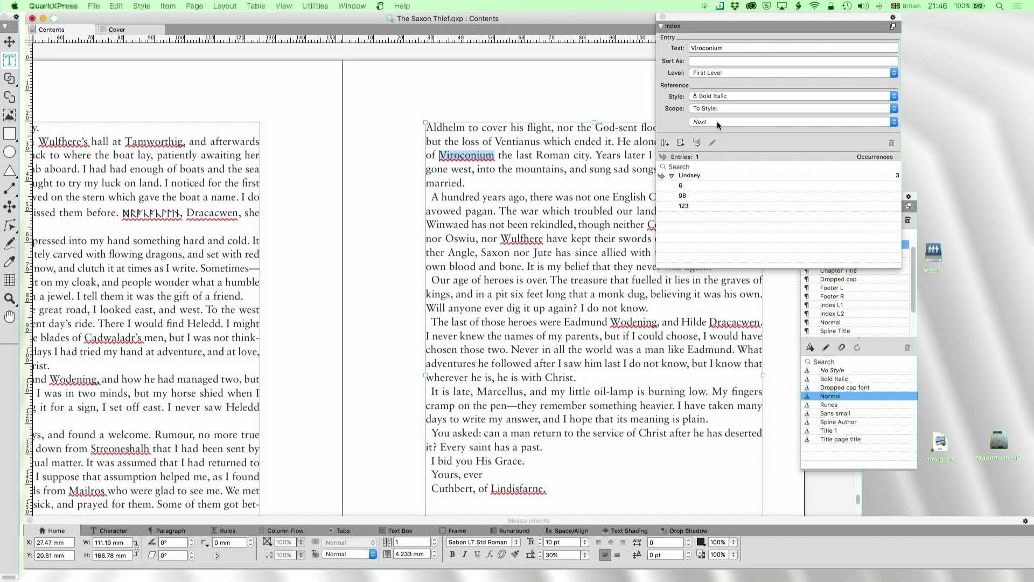
left_click(716, 121)
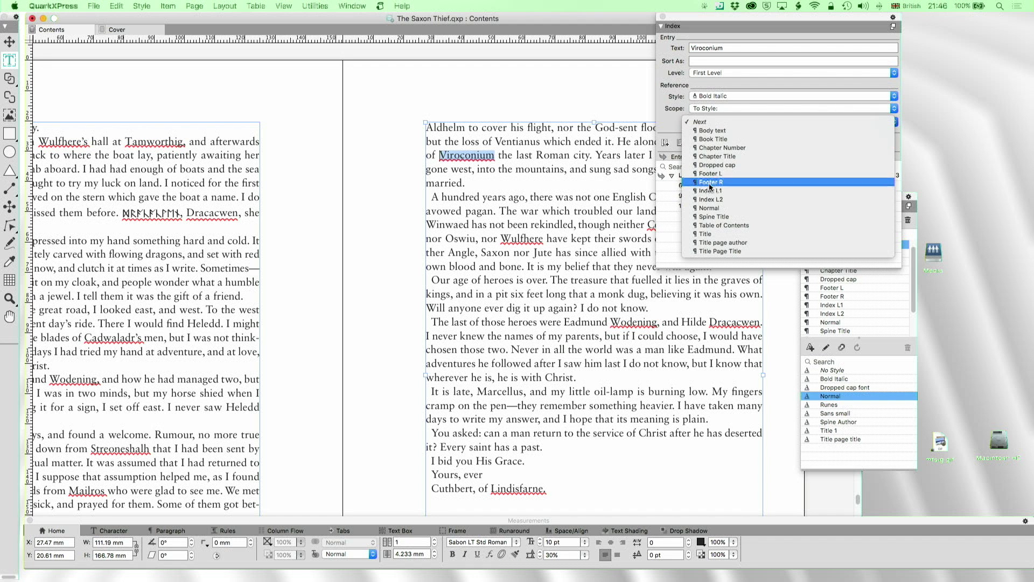
left_click(719, 146)
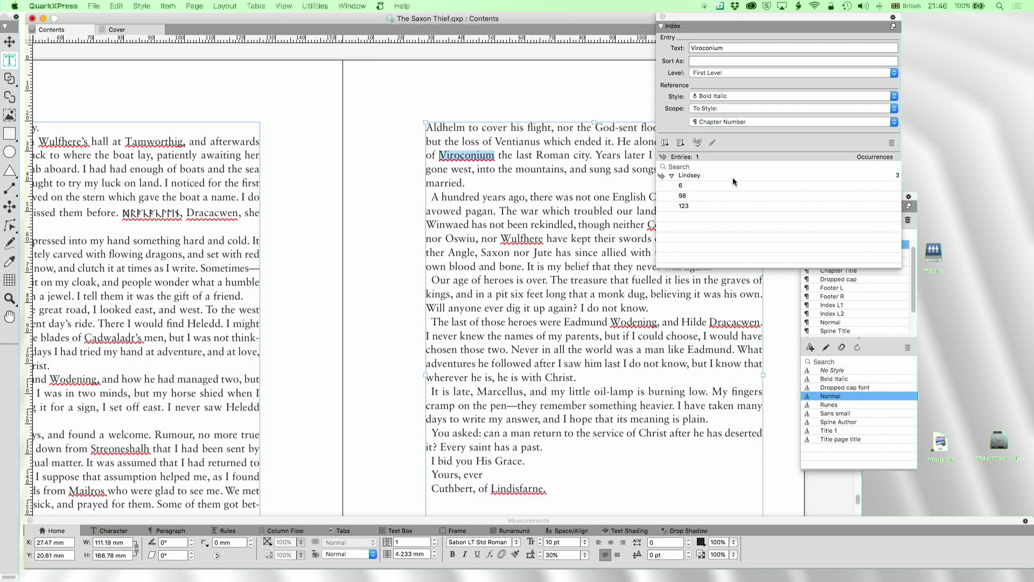
left_click(682, 140)
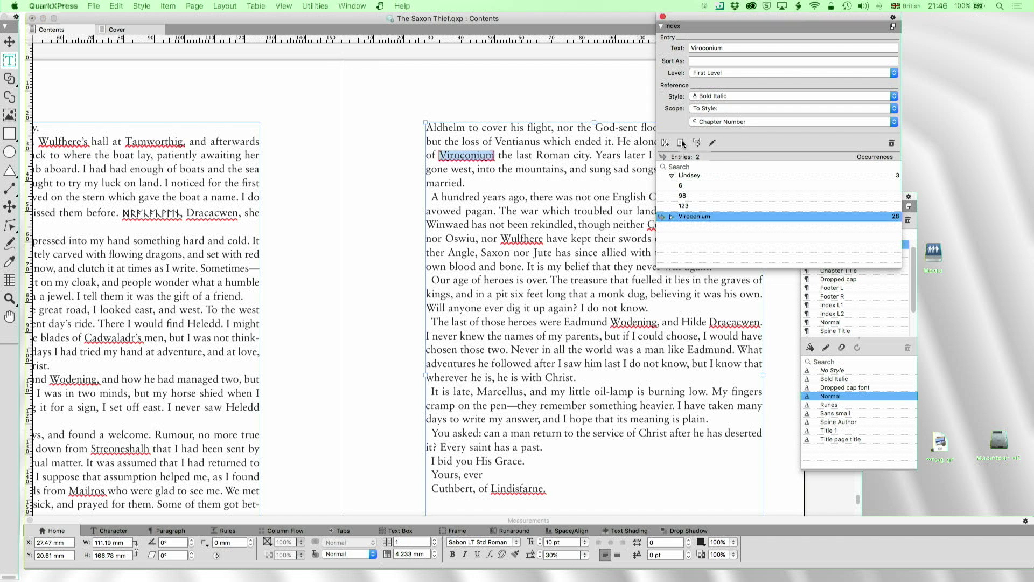
Expand the Viroconium entry and remove its overlapping references 32-39, 33-39 and 34-39
left_click(677, 221)
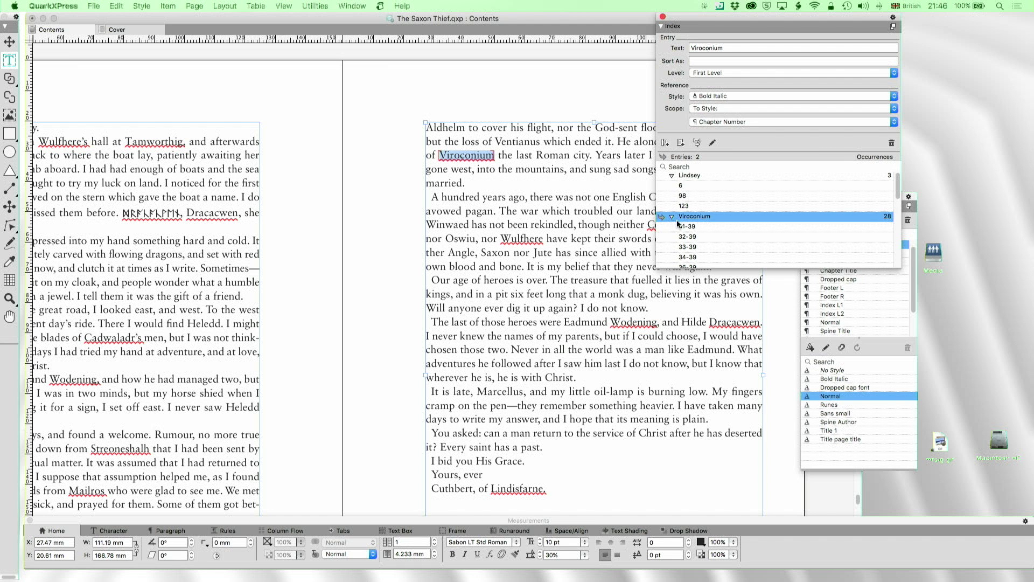
scroll(729, 257, "down", 2)
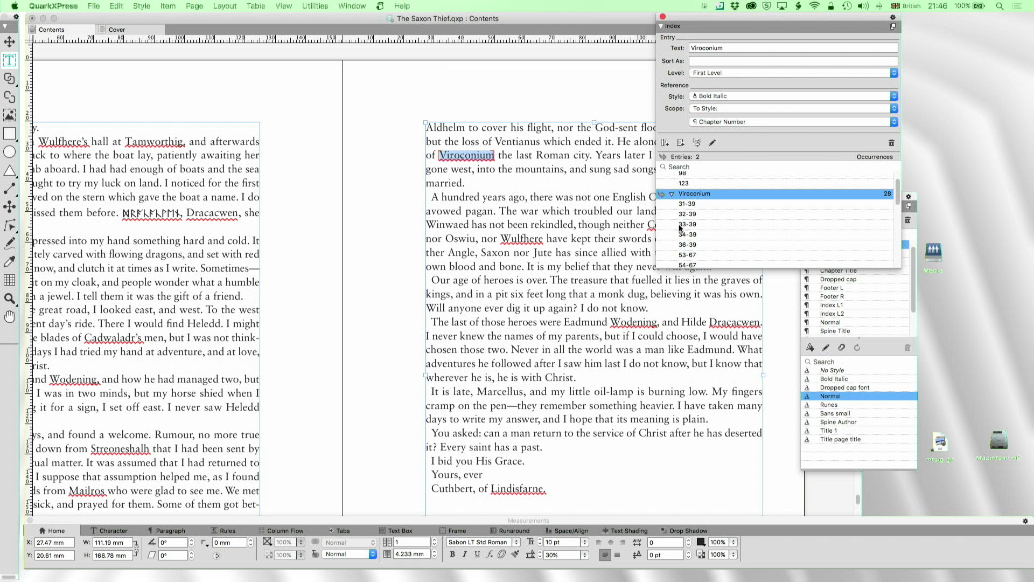
scroll(692, 259, "down", 1)
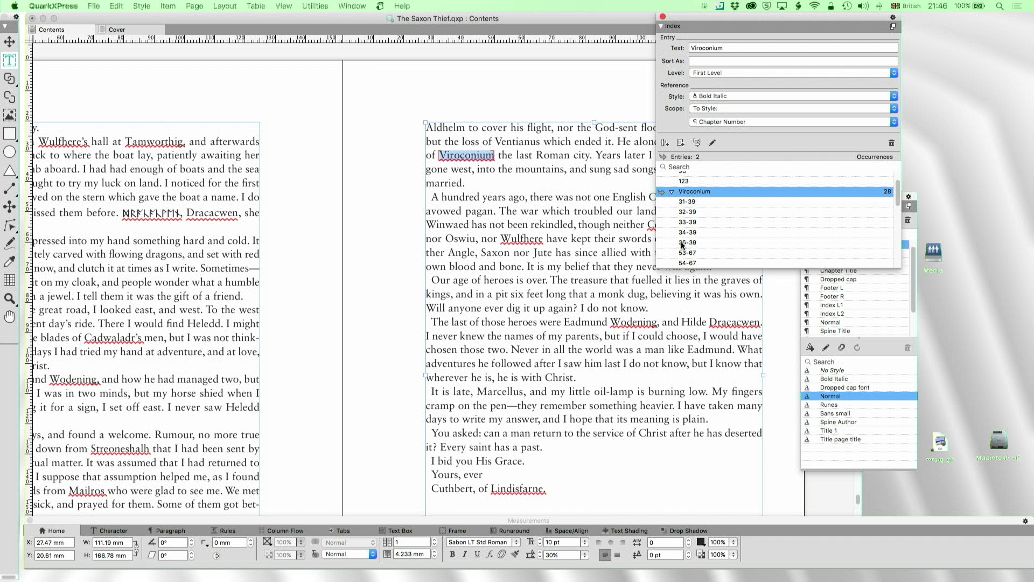
left_click(689, 215)
left_click(688, 243)
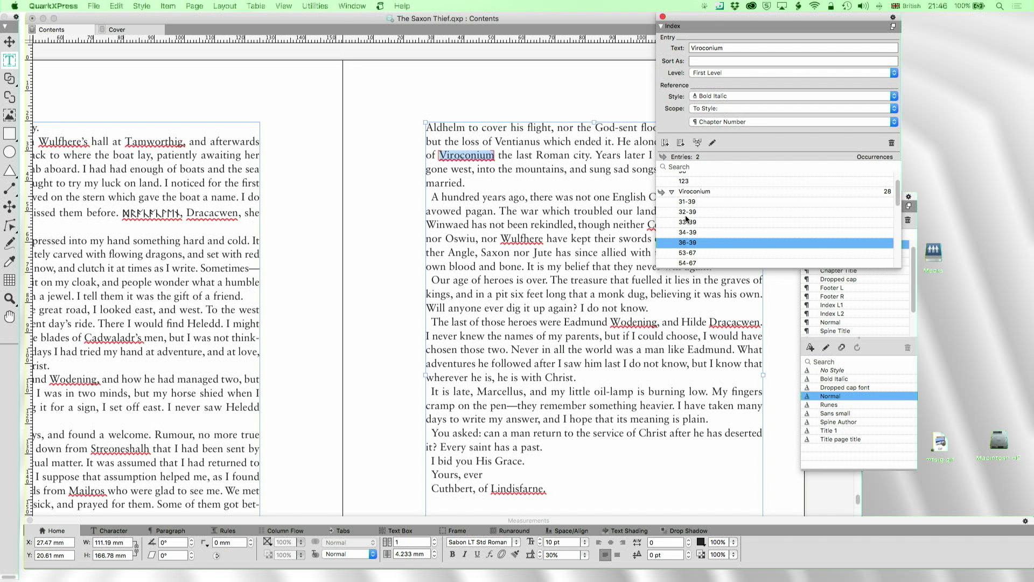
left_click(686, 216)
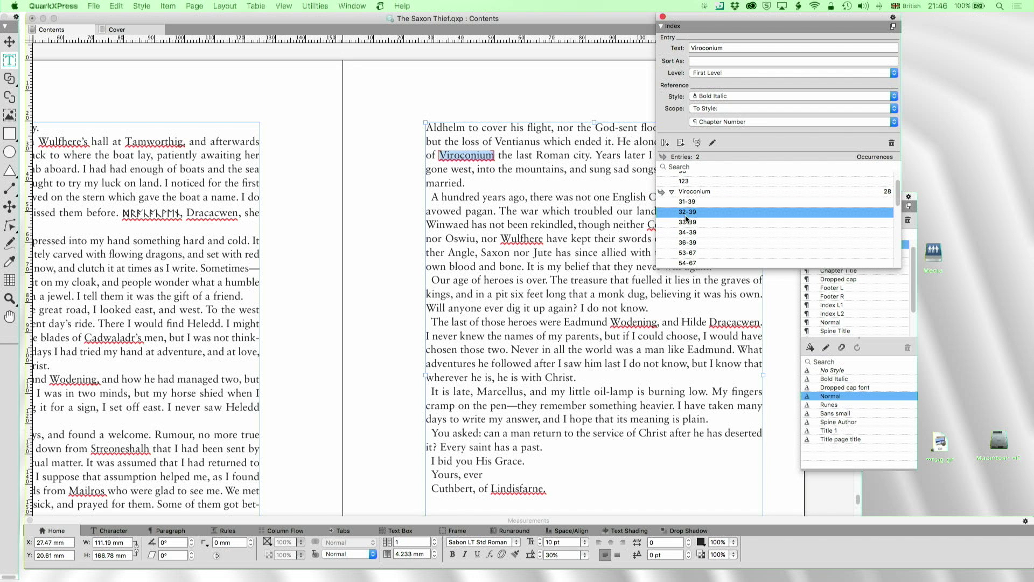
left_click(891, 143)
left_click(596, 200)
left_click(892, 143)
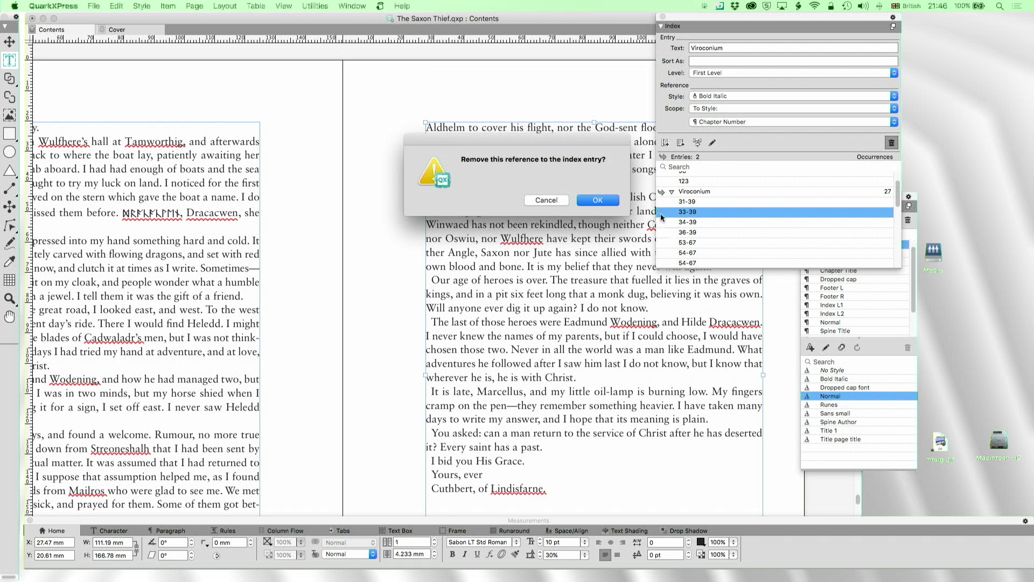
left_click(599, 201)
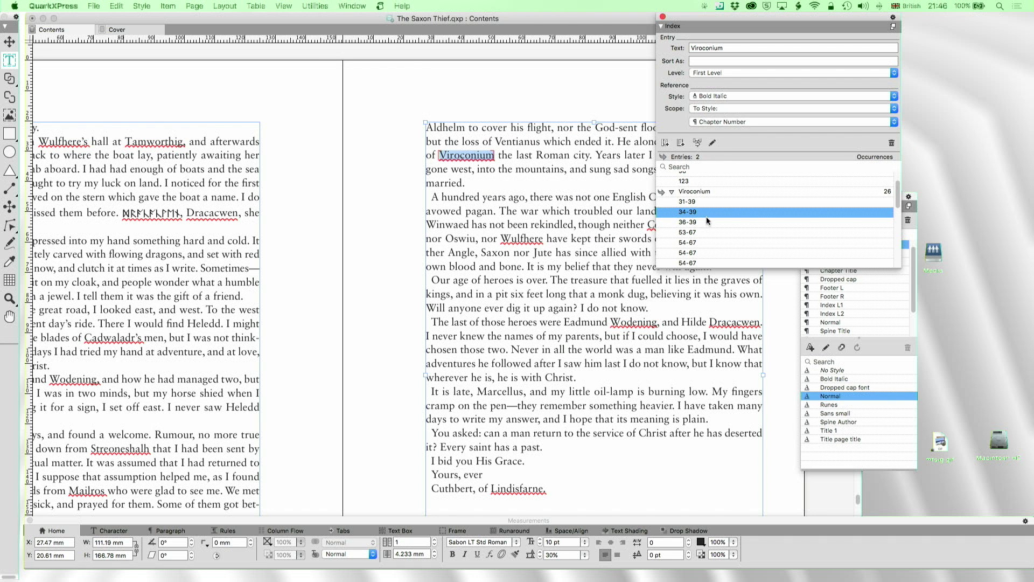
left_click(891, 143)
left_click(596, 201)
Remove the 36-39 reference and two of the duplicate 54-67 references from the Viroconium entry
left_click(689, 193)
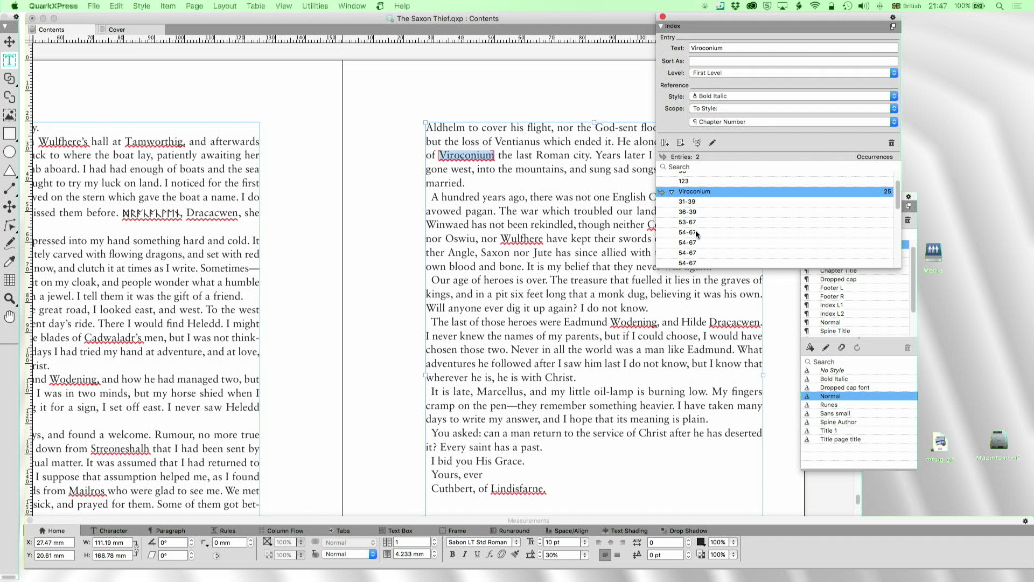
left_click(693, 213)
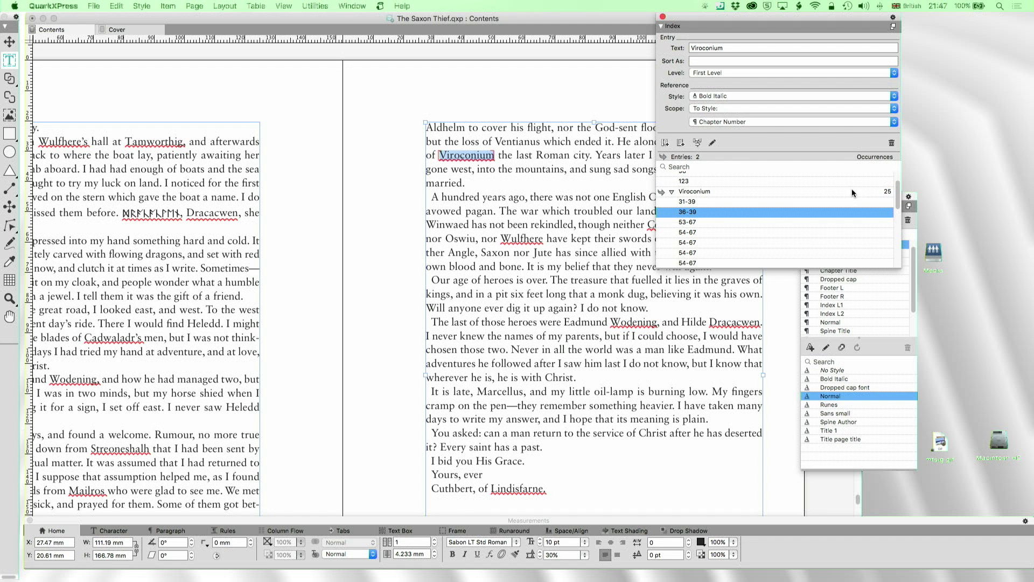
left_click(892, 143)
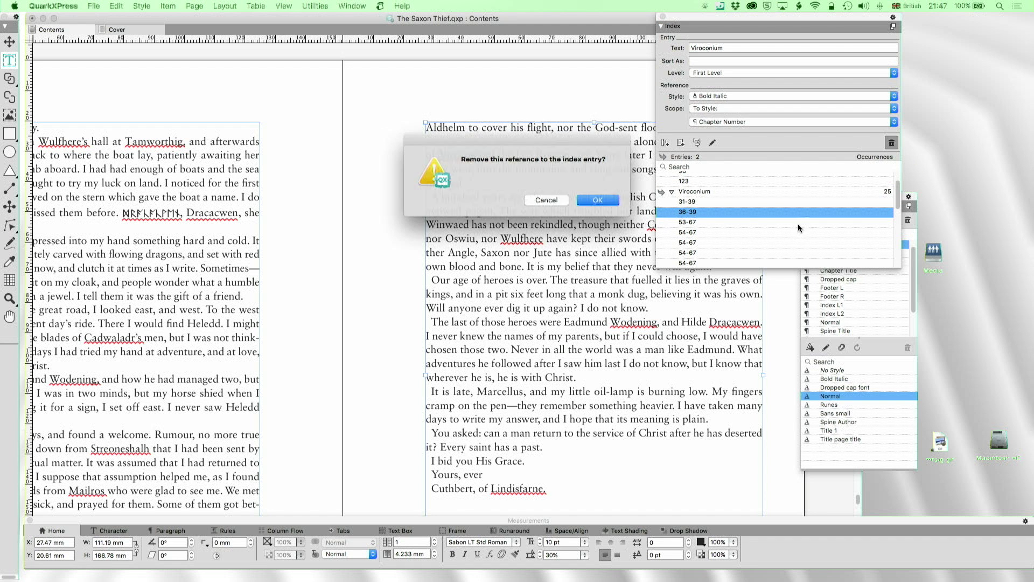
left_click(598, 203)
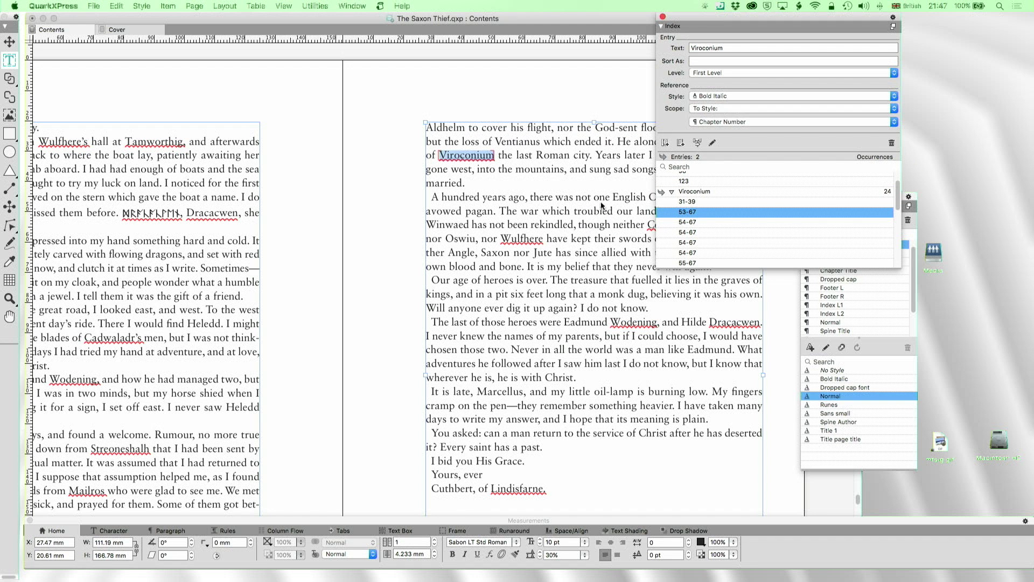
left_click(689, 223)
left_click(891, 144)
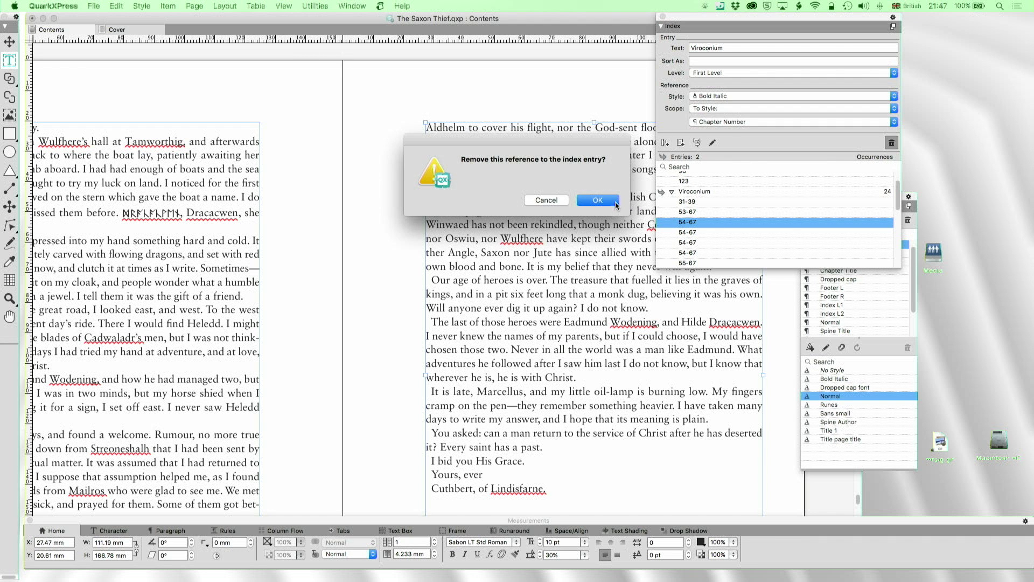
key("Return")
left_click(692, 233)
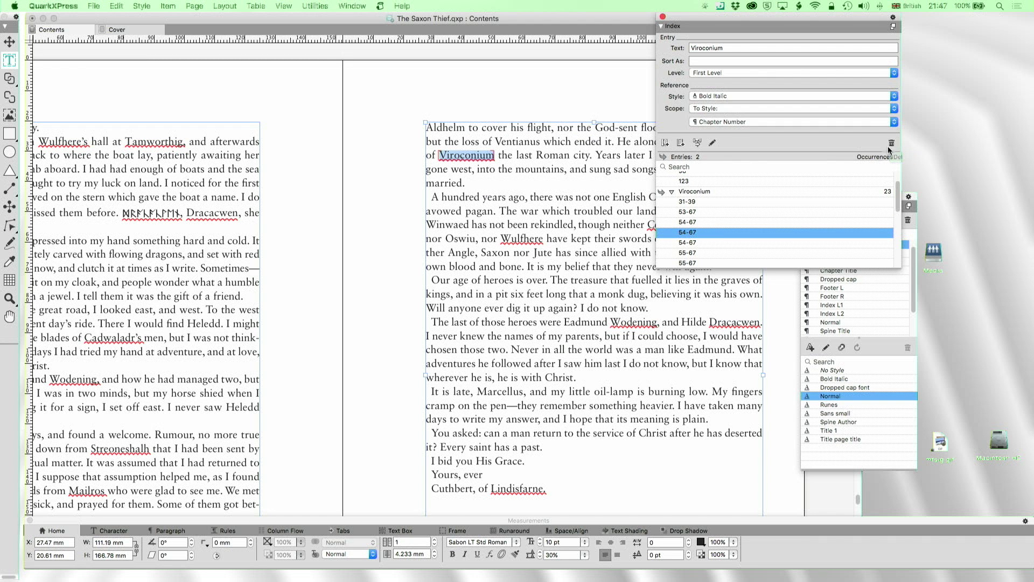
left_click(892, 142)
left_click(598, 200)
Look through the remaining Viroconium references and rebuild the nested index with letter headings, replacing the existing index
scroll(689, 249, "down", 2)
scroll(692, 248, "down", 2)
scroll(693, 248, "down", 10)
scroll(694, 240, "up", 15)
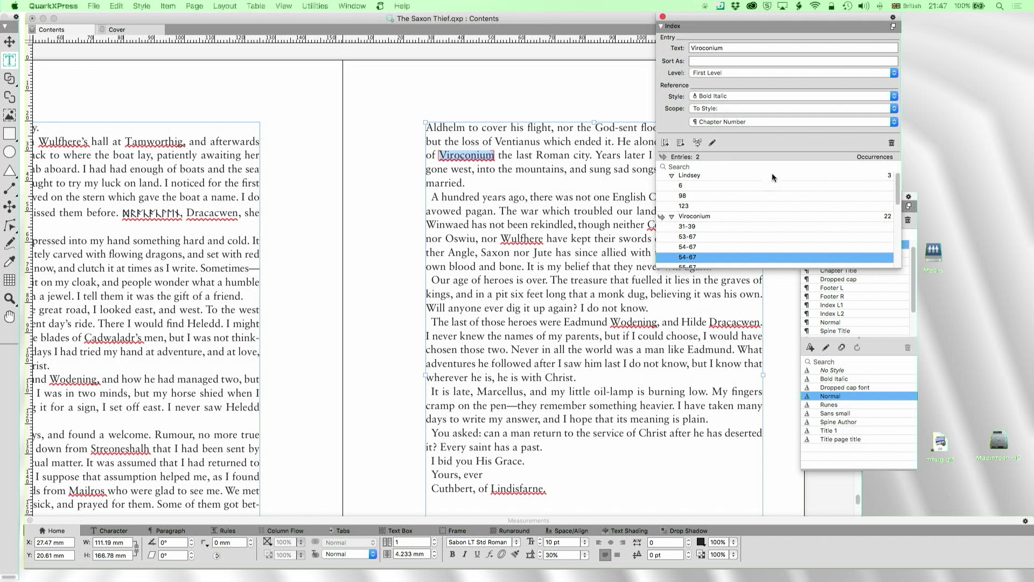
left_click(892, 28)
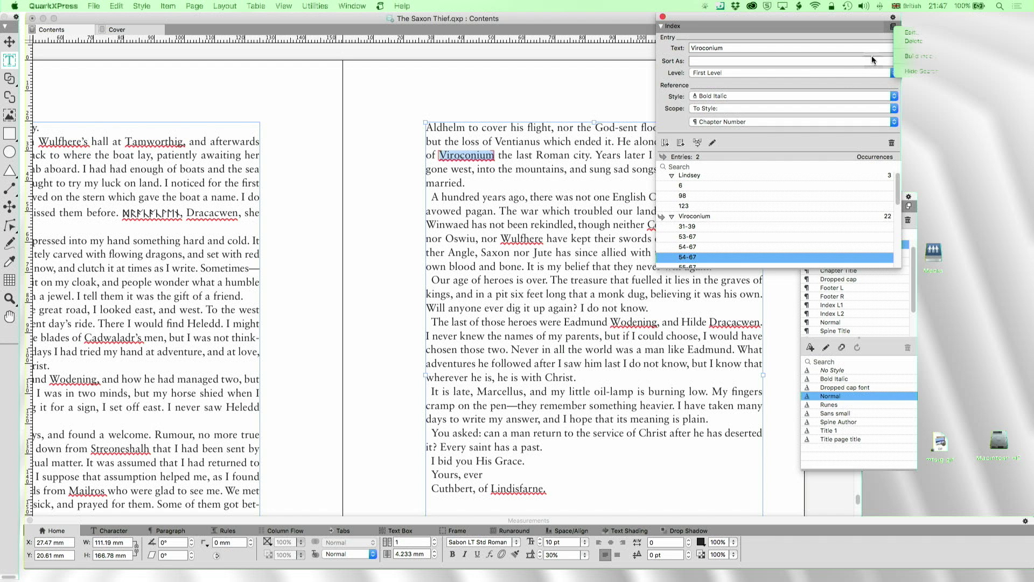
left_click(902, 57)
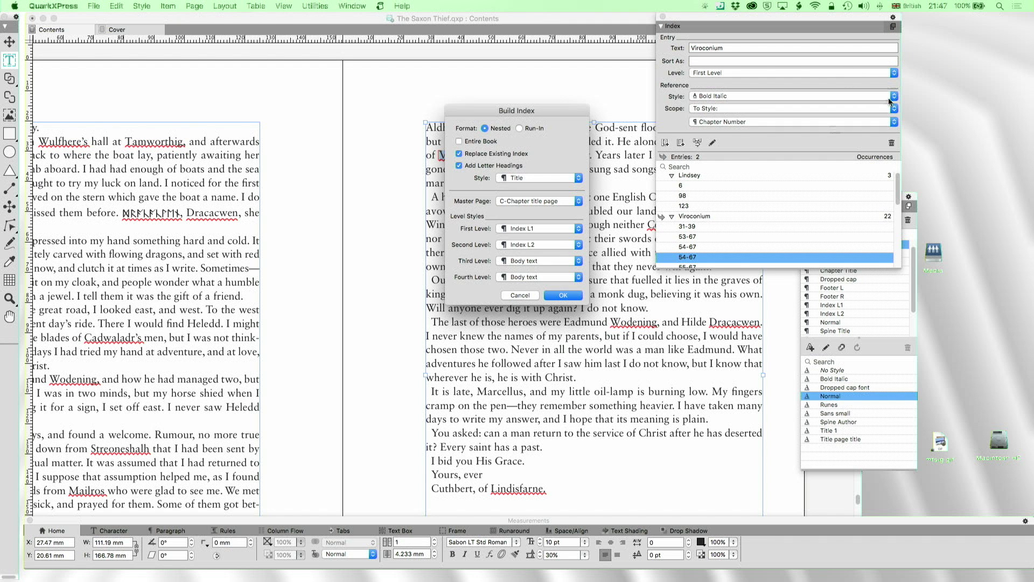
left_click(565, 295)
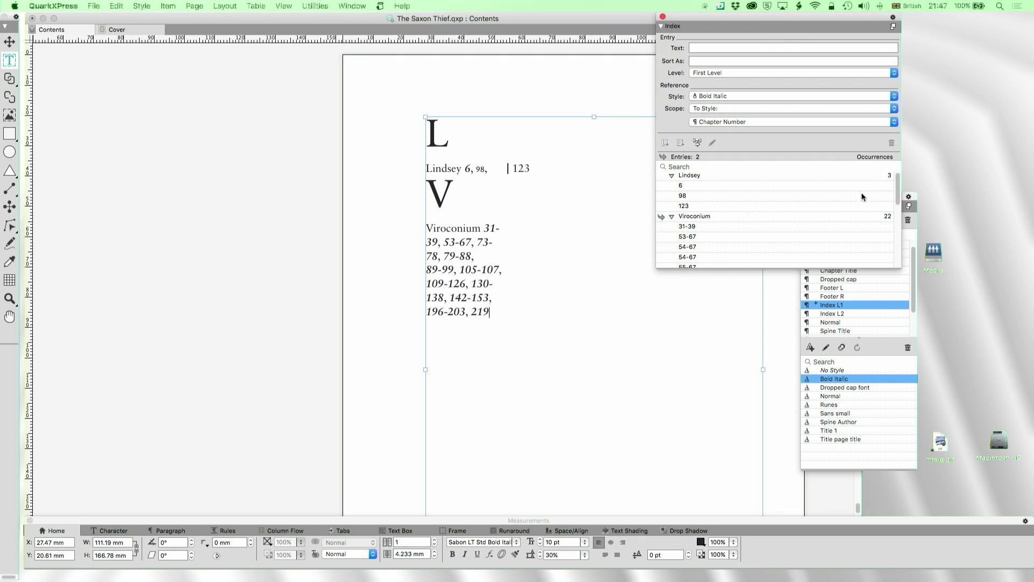
Select Caer Guricon in the text of page 218 and add all its occurrences to the index in Bold Italic, scoped to Chapter Number
left_click_drag(900, 267, 902, 231)
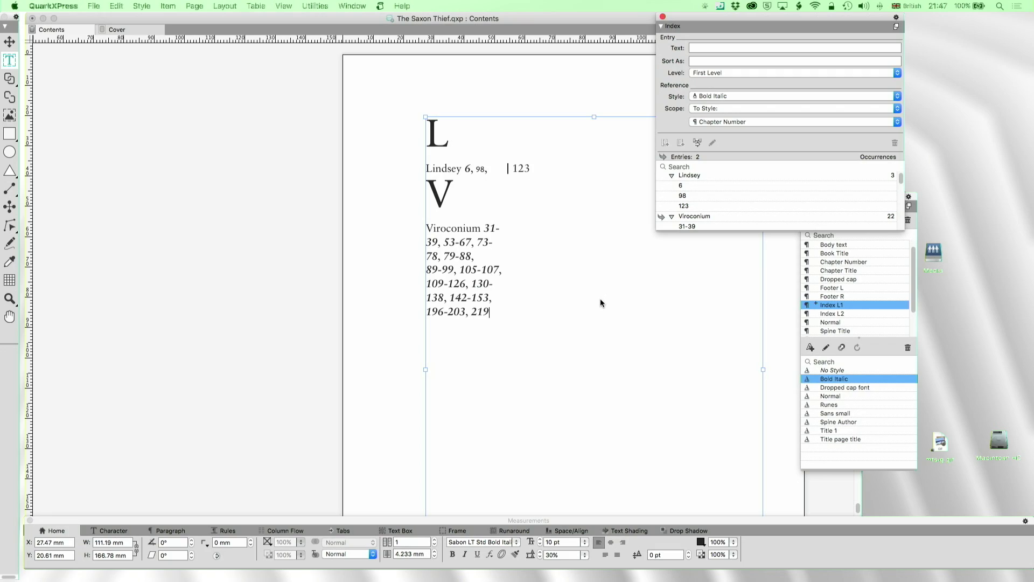
left_click(479, 171)
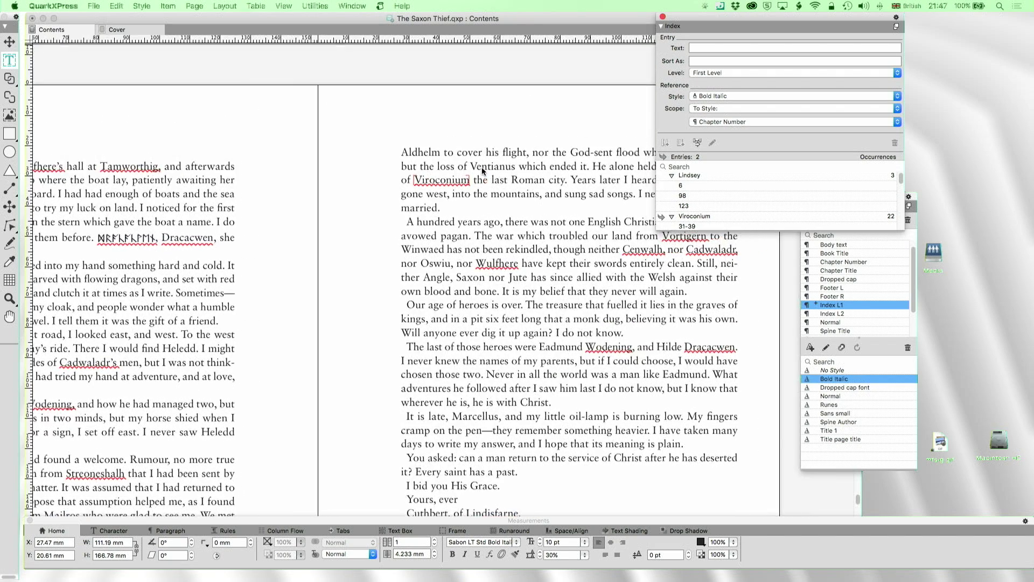
scroll(482, 171, "left", 10)
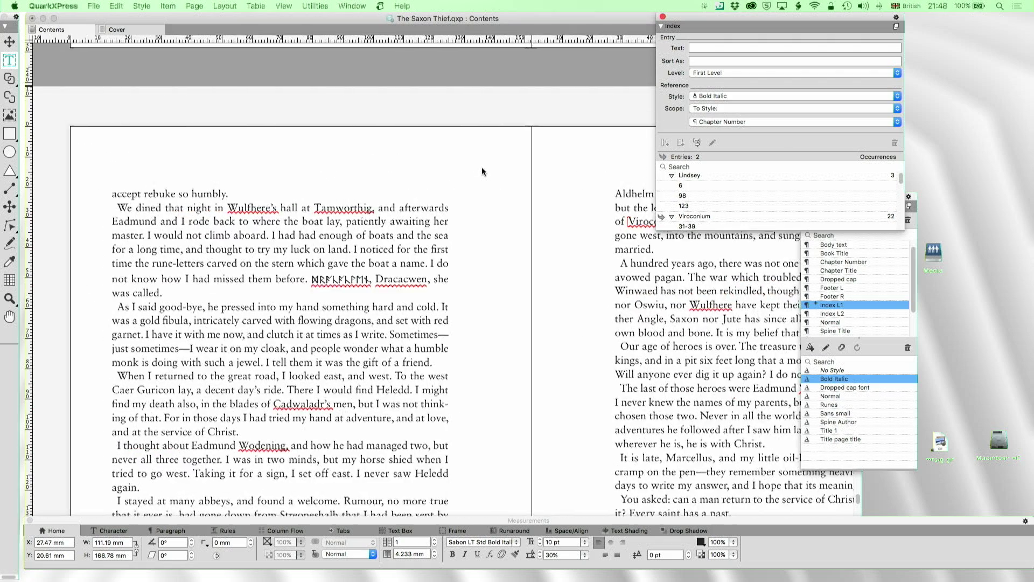
scroll(251, 369, "down", 10)
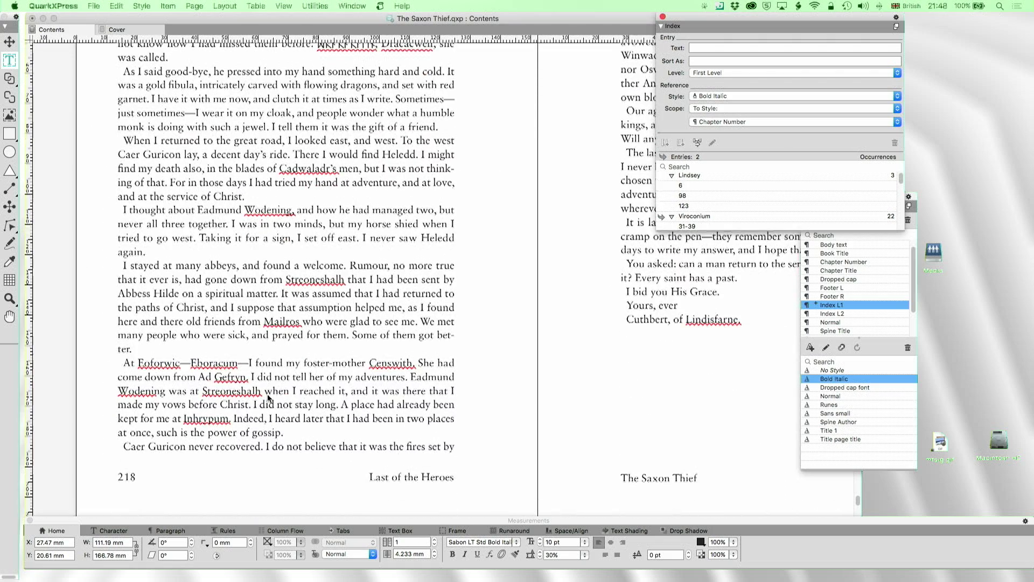
scroll(267, 398, "up", 1)
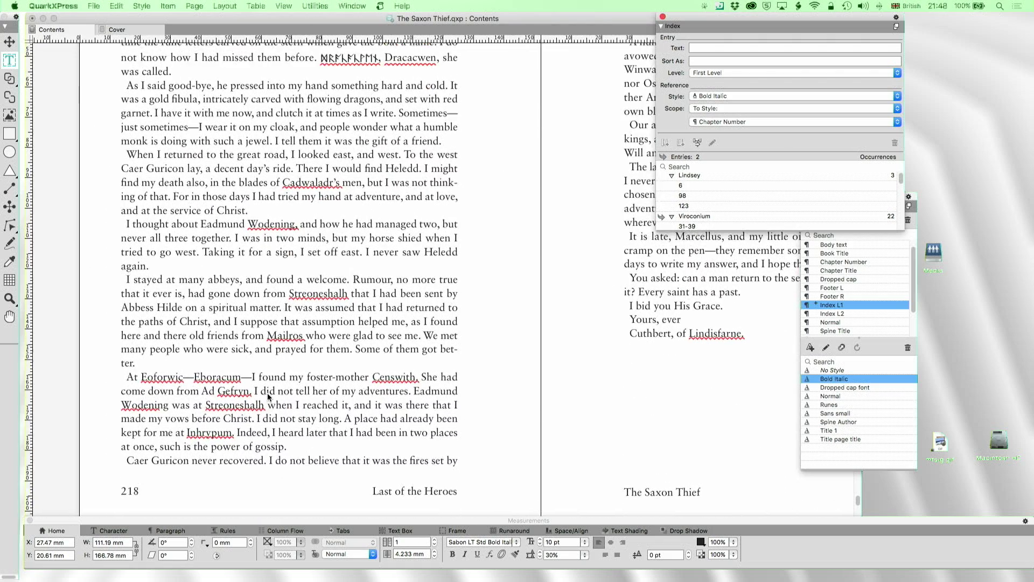
left_click(161, 178)
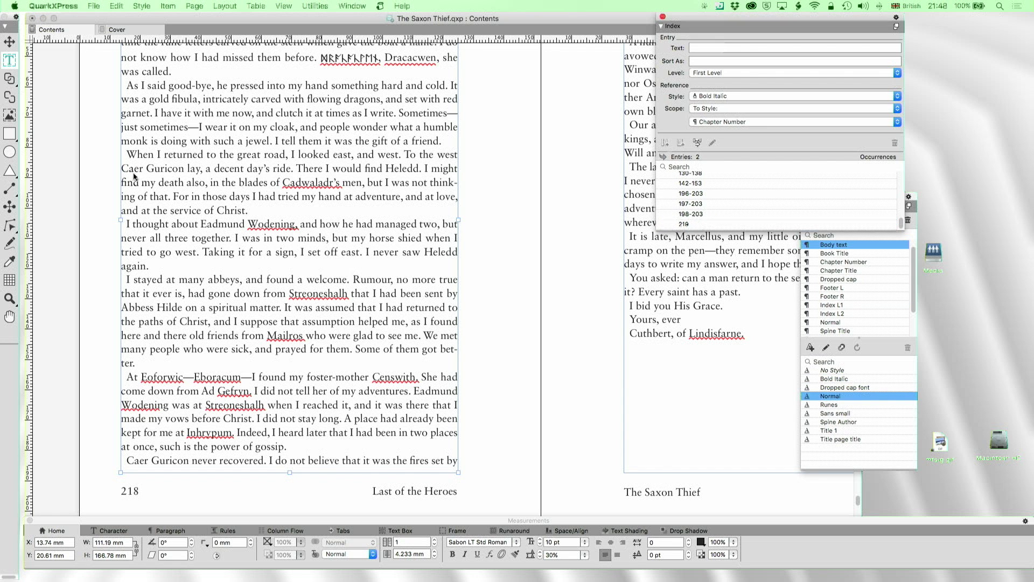
left_click_drag(183, 171, 122, 169)
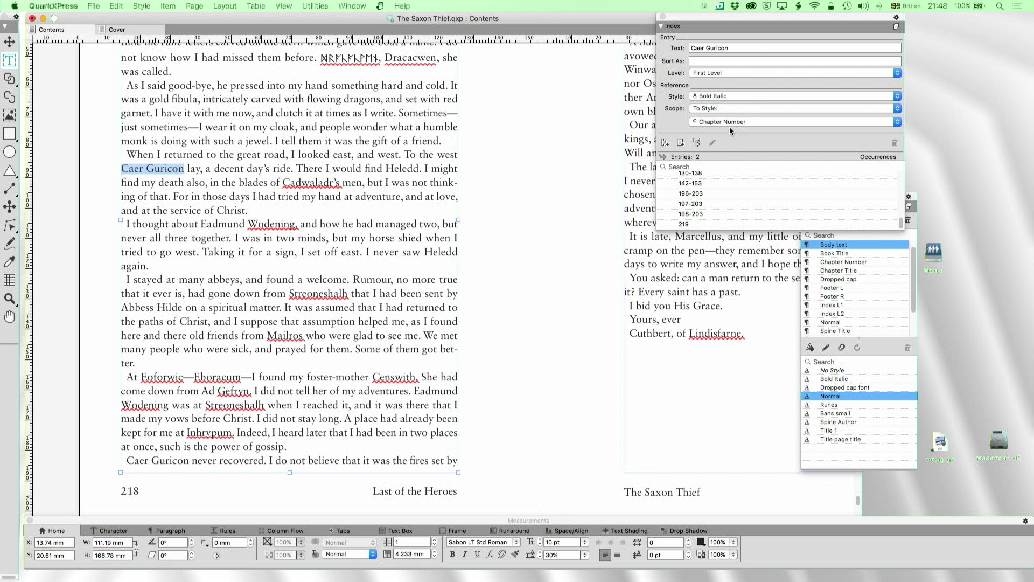
left_click(681, 141)
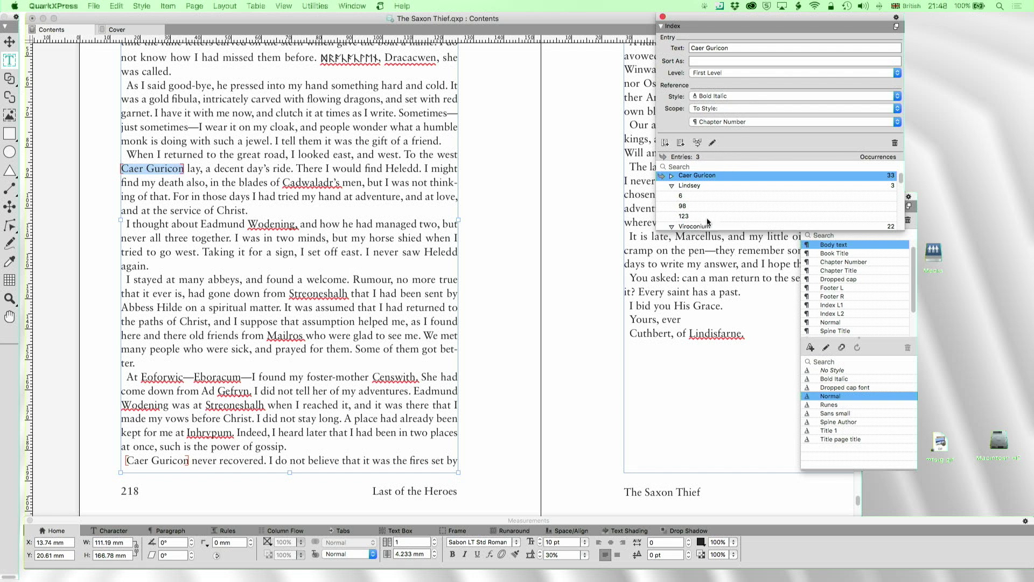
Change the 198-203 reference under Viroconium into a See cross-reference to the Caer Guricon entry
scroll(733, 215, "down", 10)
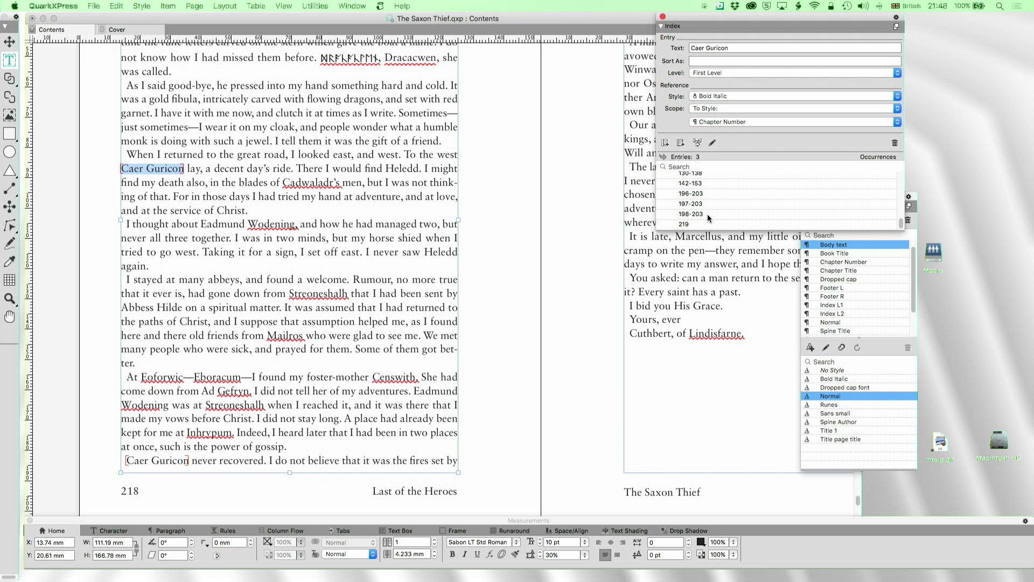
left_click(707, 215)
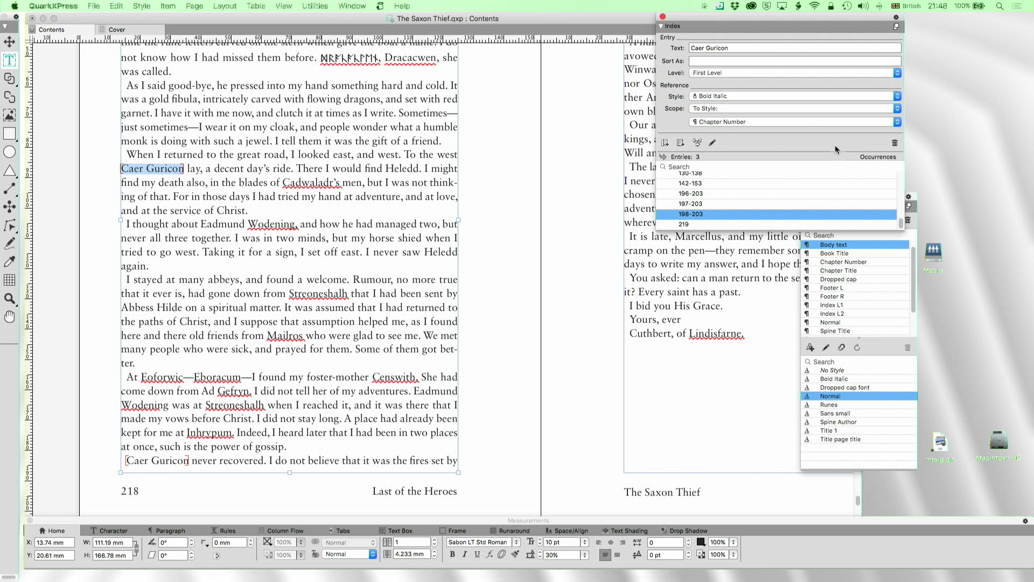
left_click(710, 142)
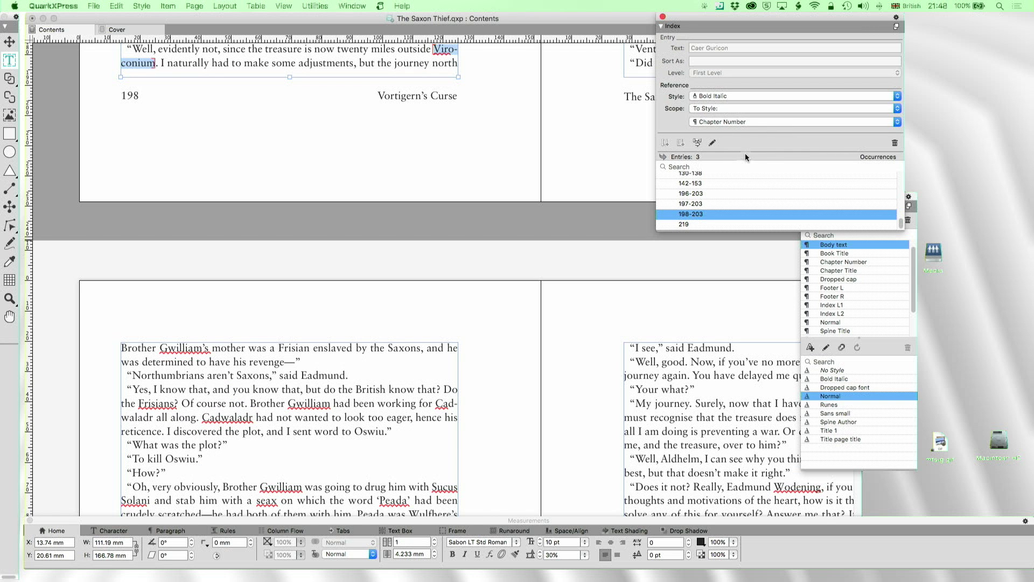
left_click(711, 109)
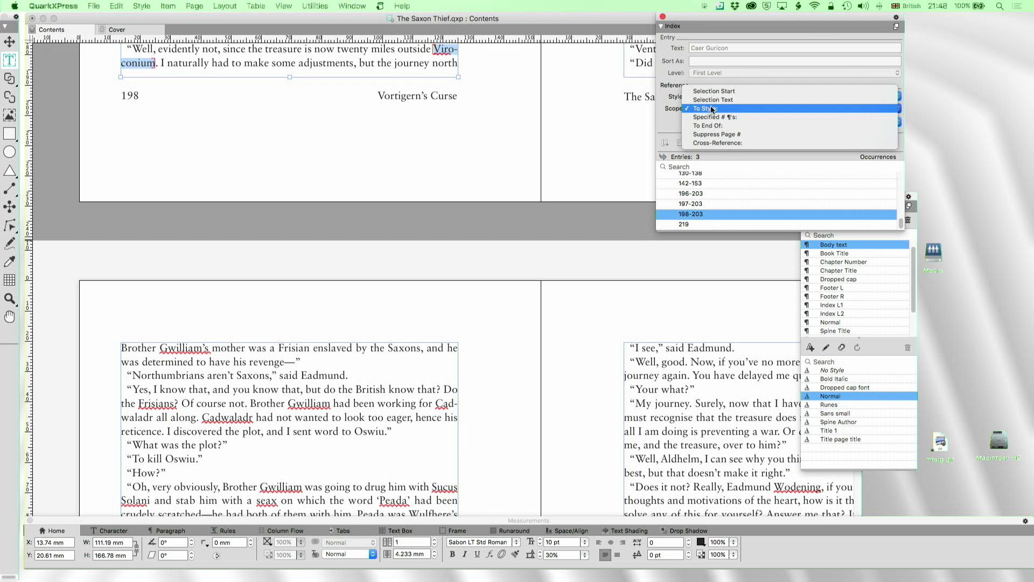
left_click(716, 143)
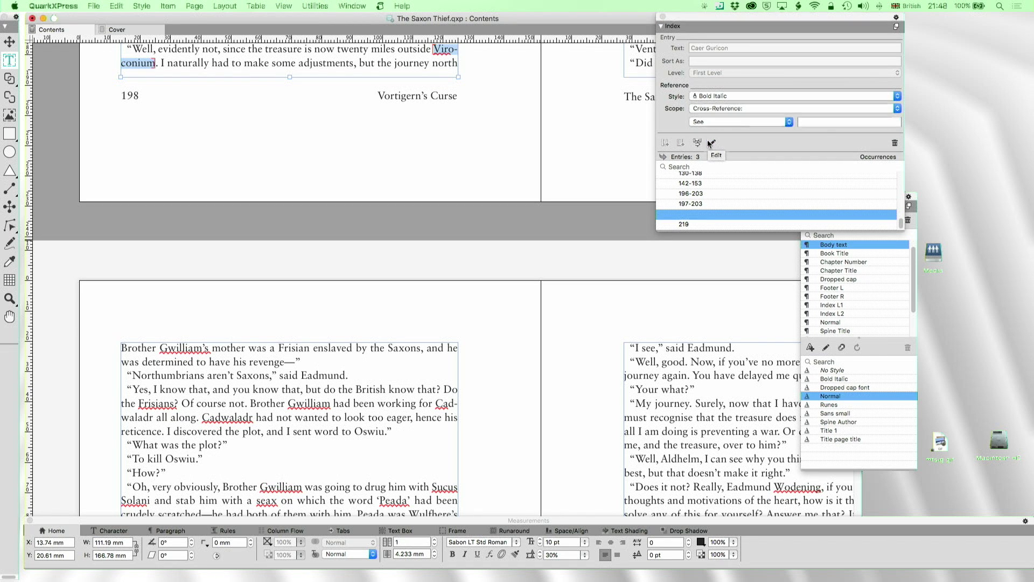
left_click(816, 121)
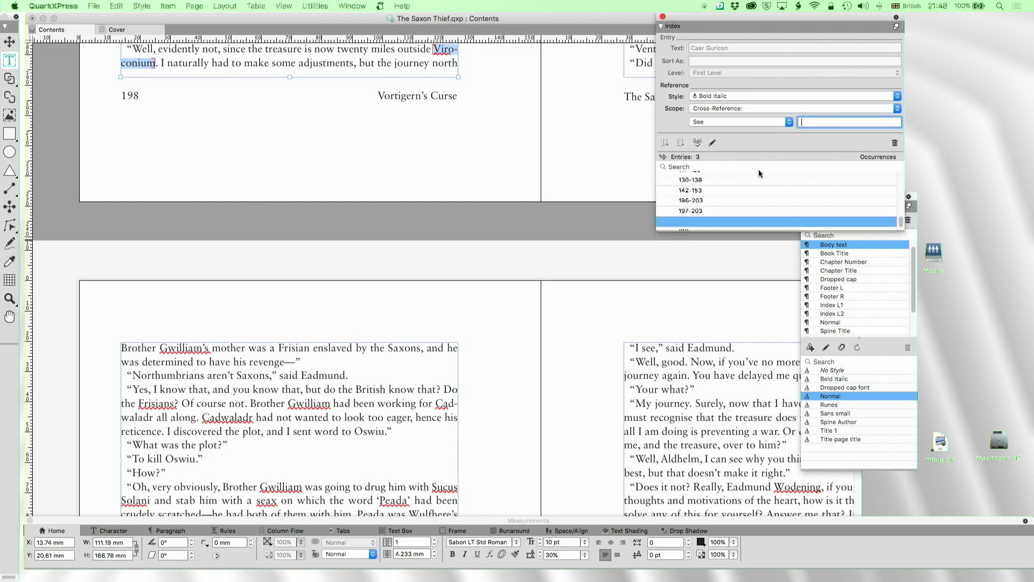
left_click(719, 174)
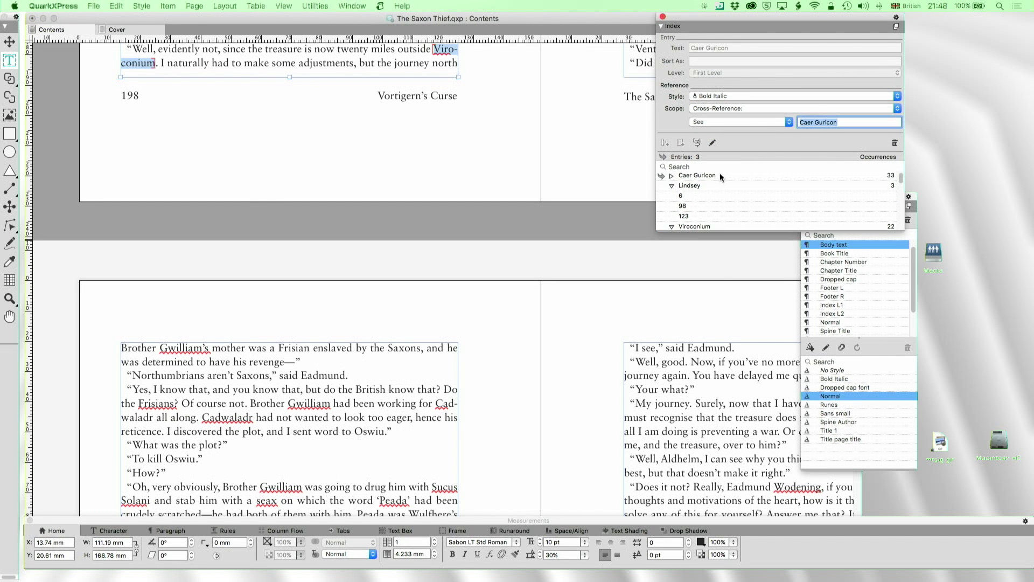
scroll(791, 194, "down", 5)
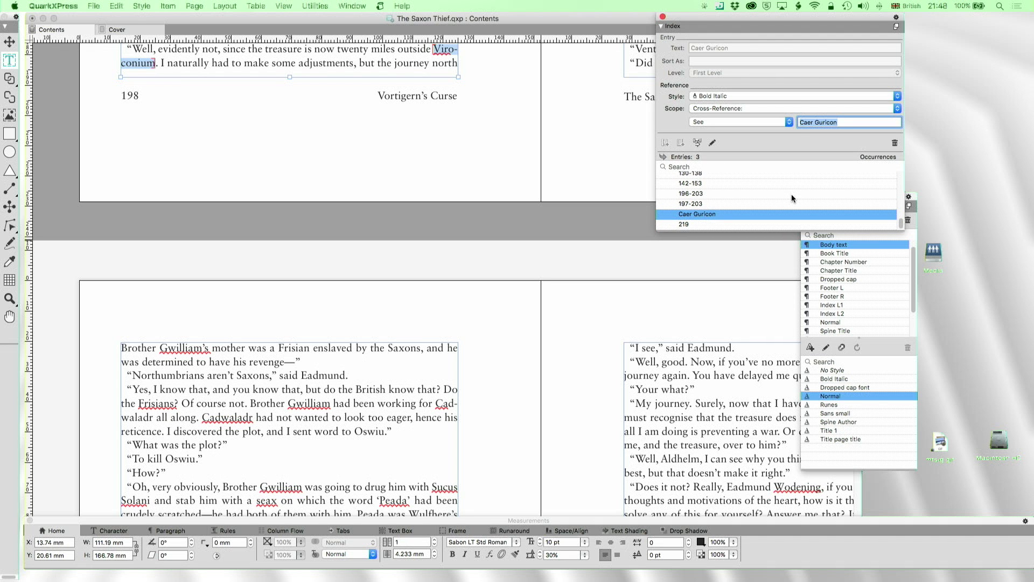
left_click(713, 143)
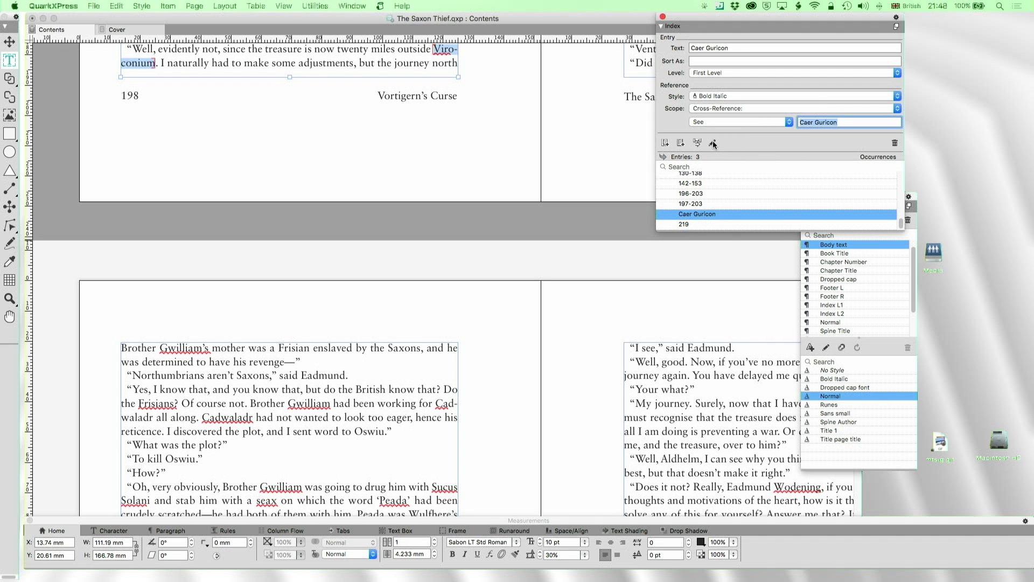
Rebuild the nested index with letter headings, replacing the existing index
left_click(897, 28)
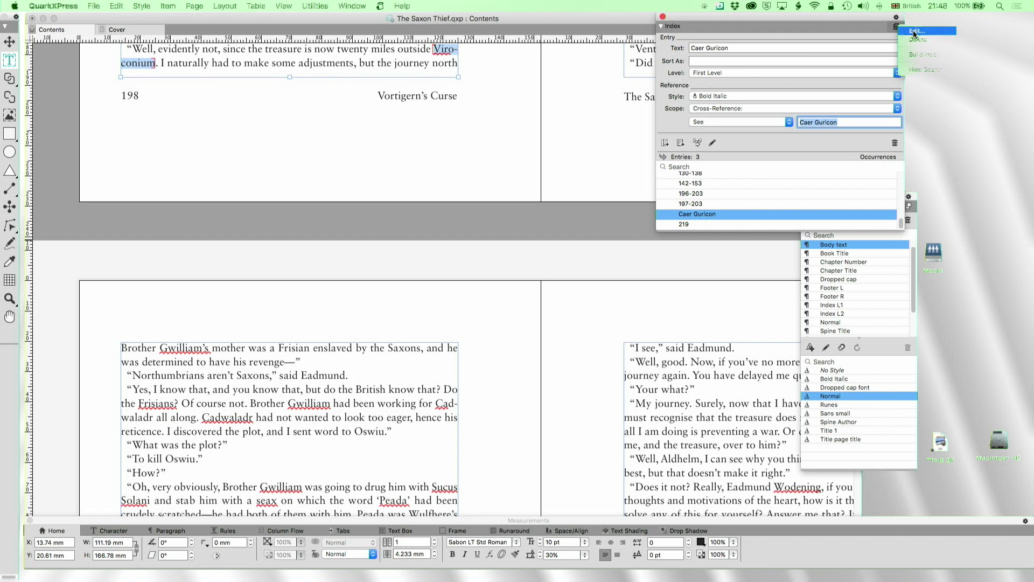
left_click(914, 55)
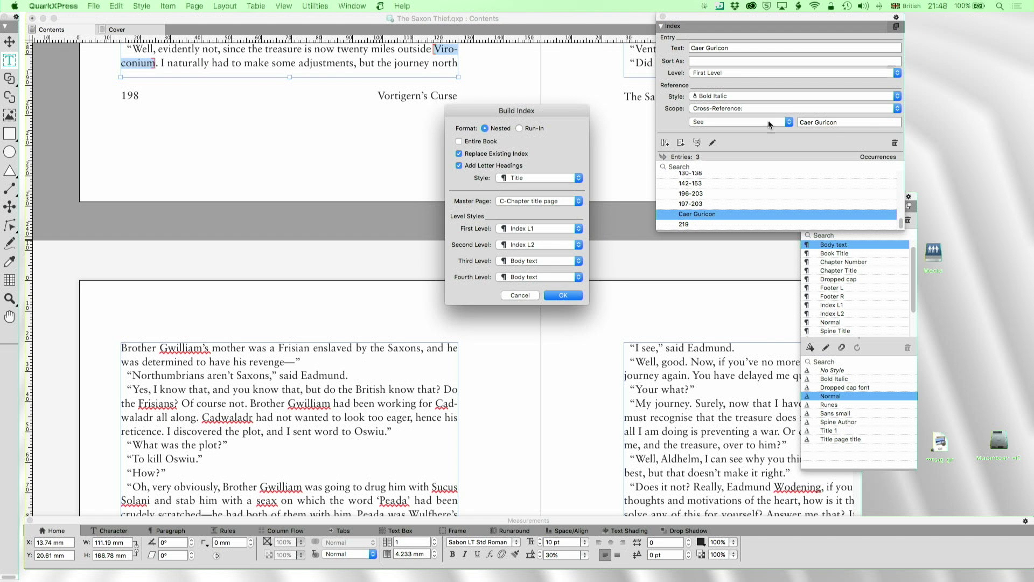
left_click(563, 295)
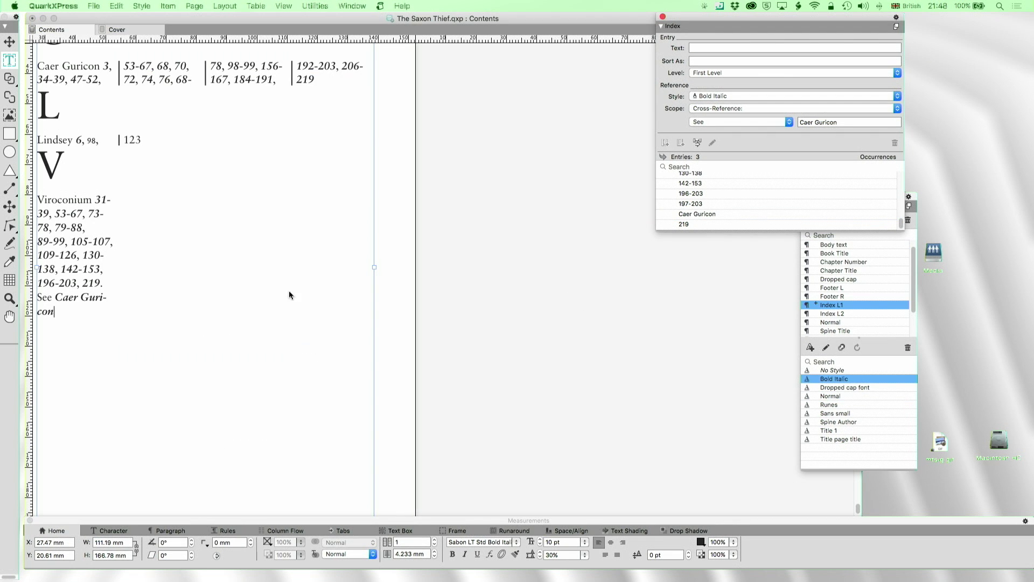
scroll(297, 285, "down", 2)
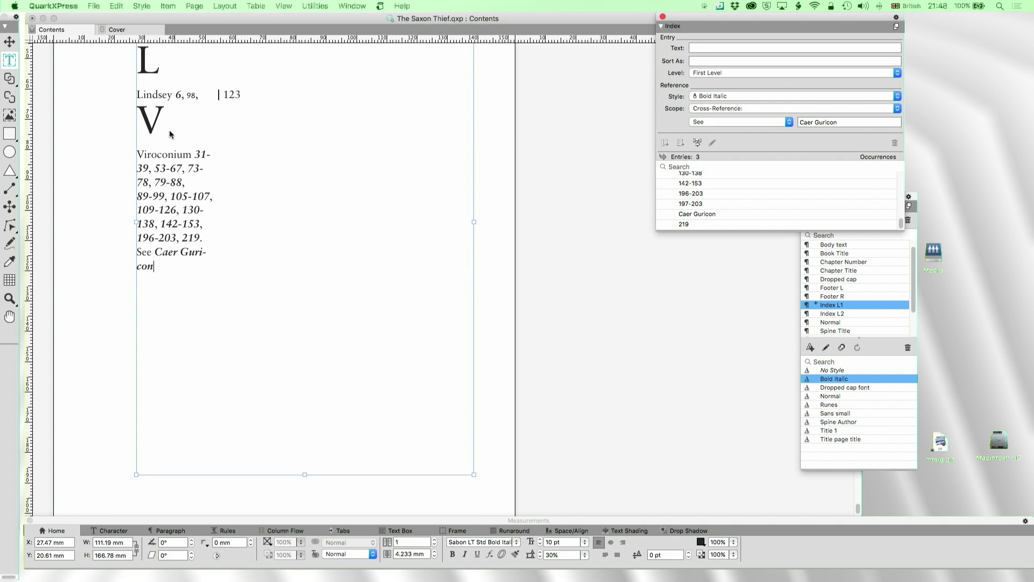
left_click(172, 263)
Edit the Index L1 paragraph style so its column flow splits into 2 columns, and check the index page
left_click_drag(813, 24, 745, 24)
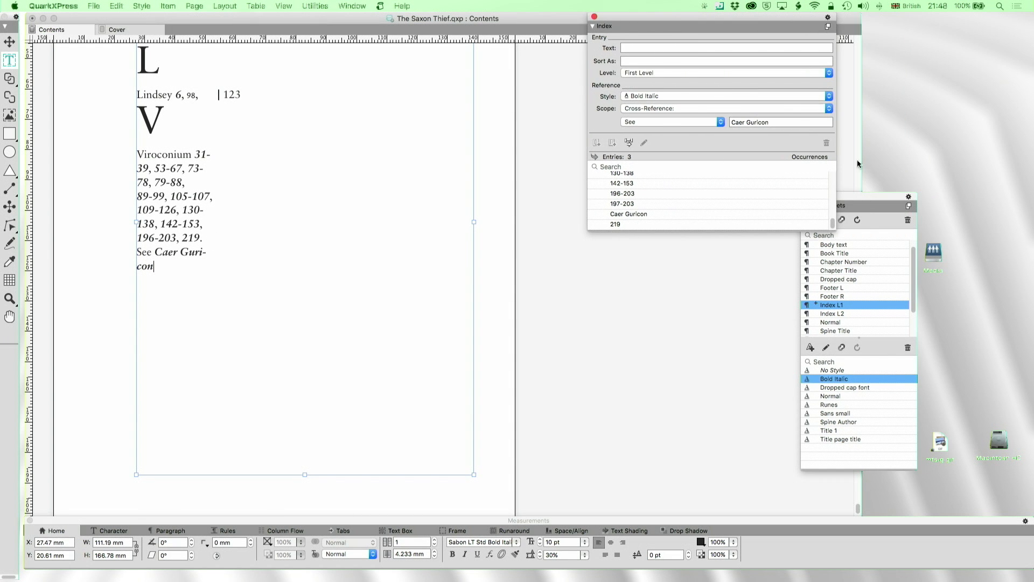
left_click_drag(867, 196, 946, 178)
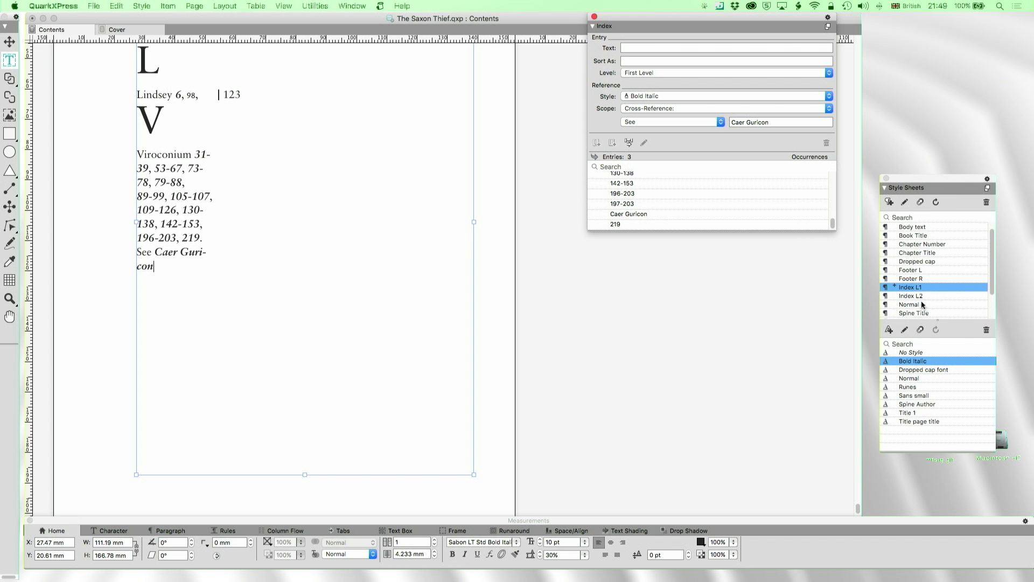
left_click(905, 202)
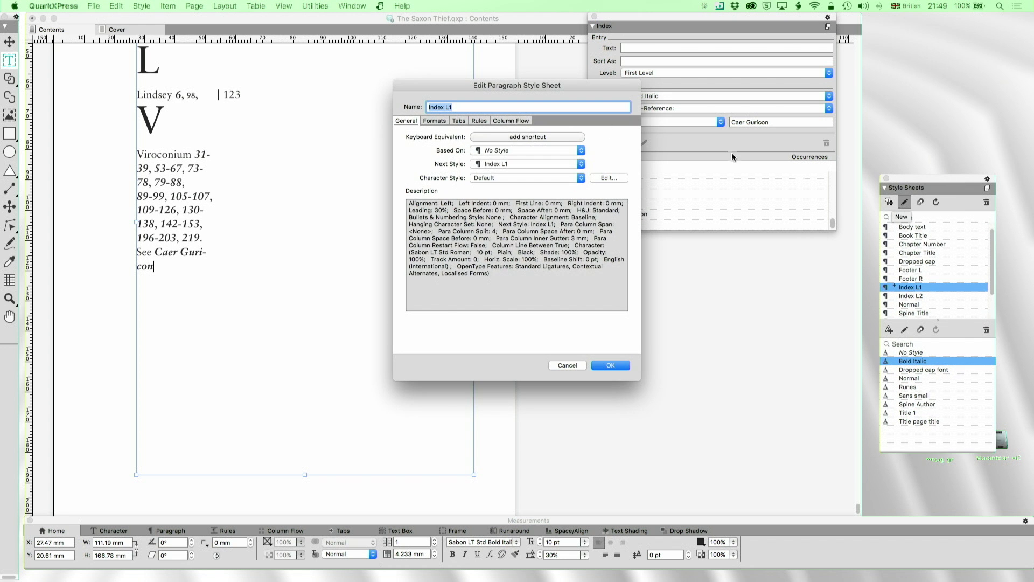
left_click(515, 121)
double_click(474, 185)
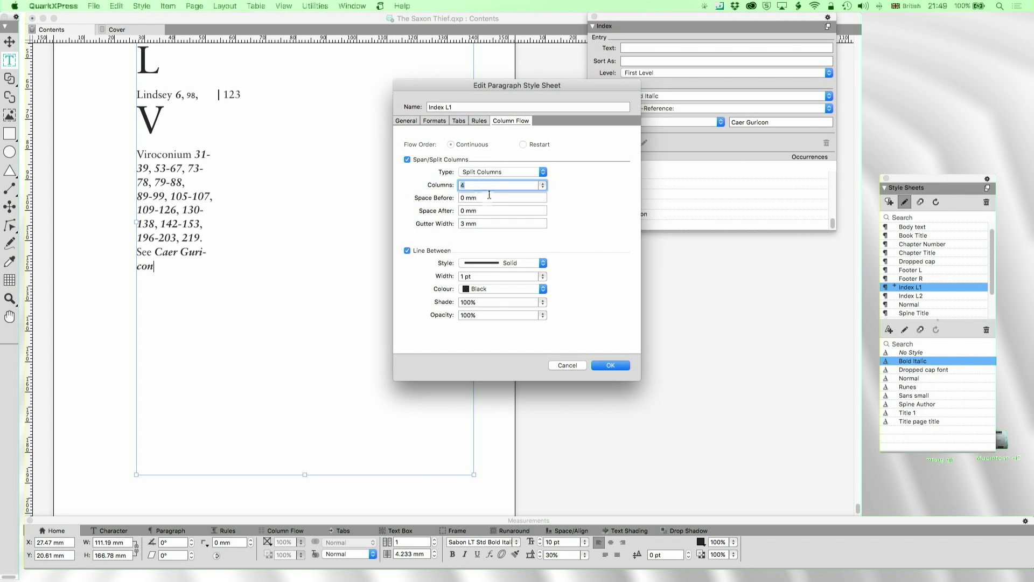
left_click(608, 366)
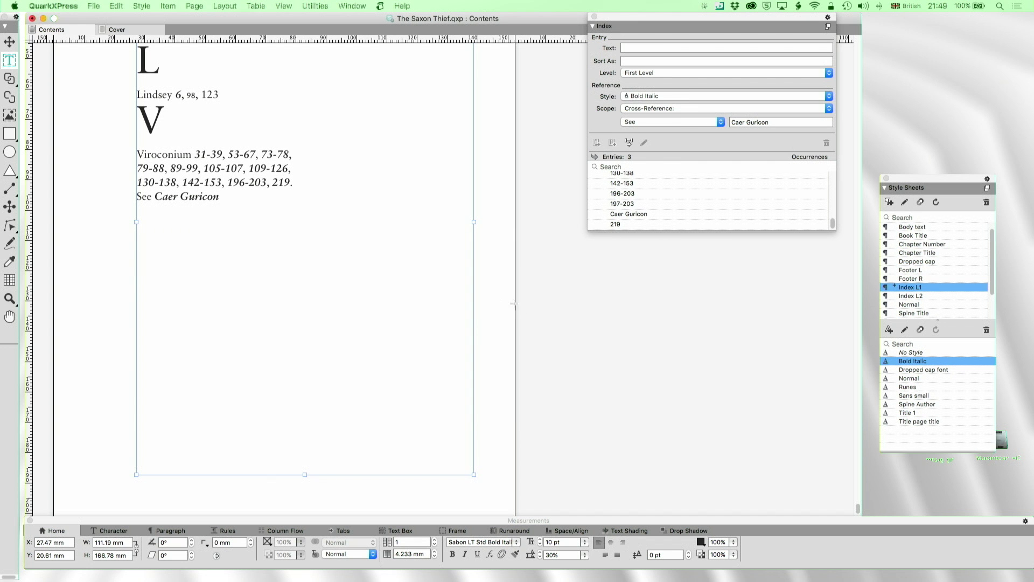
scroll(194, 230, "up", 2)
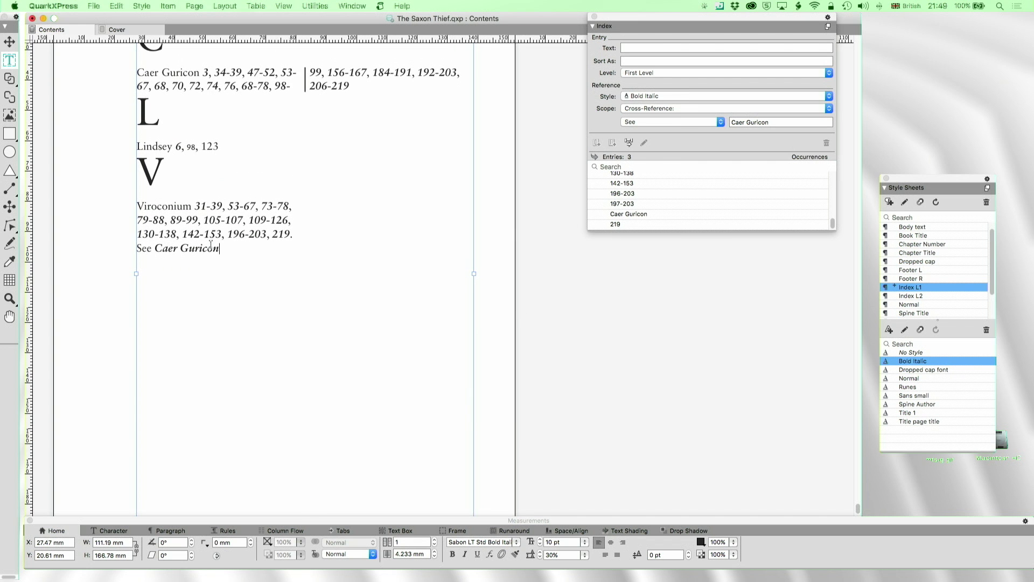
scroll(233, 249, "up", 3)
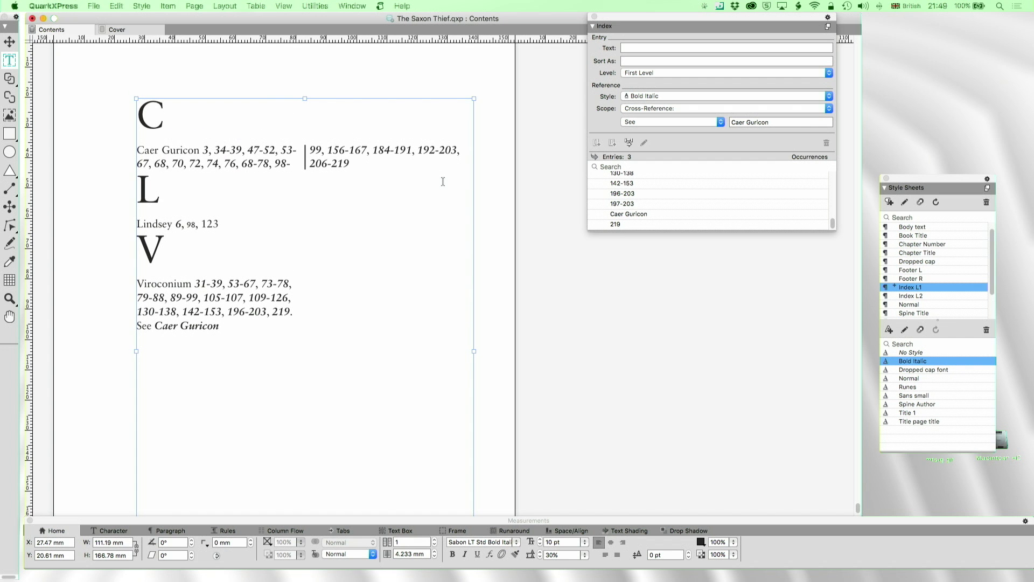
scroll(443, 182, "up", 13)
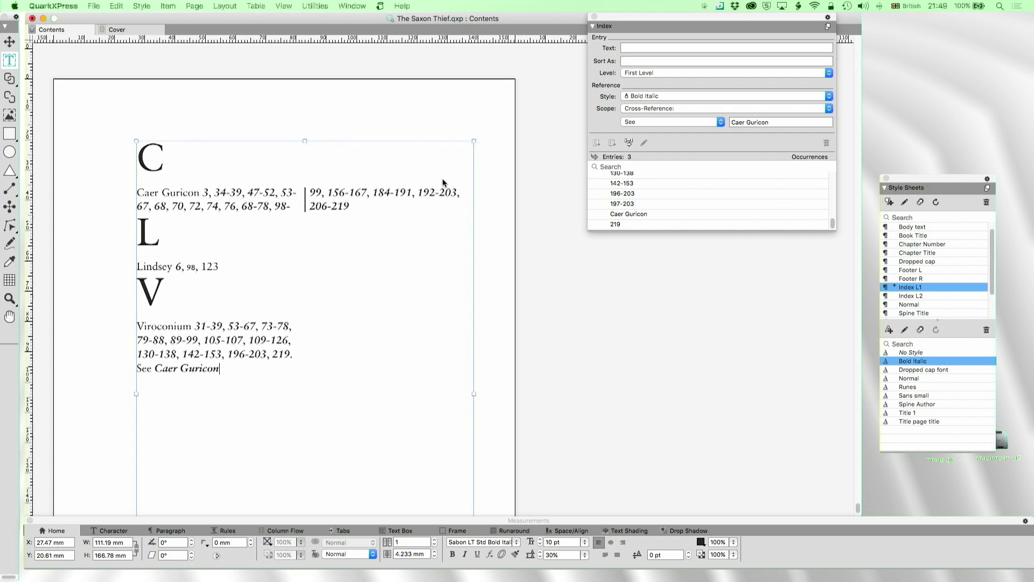
Select Cuthbert in the body text and add all its occurrences to the index in Bold Italic with the Suppress Page # scope
scroll(441, 179, "up", 10)
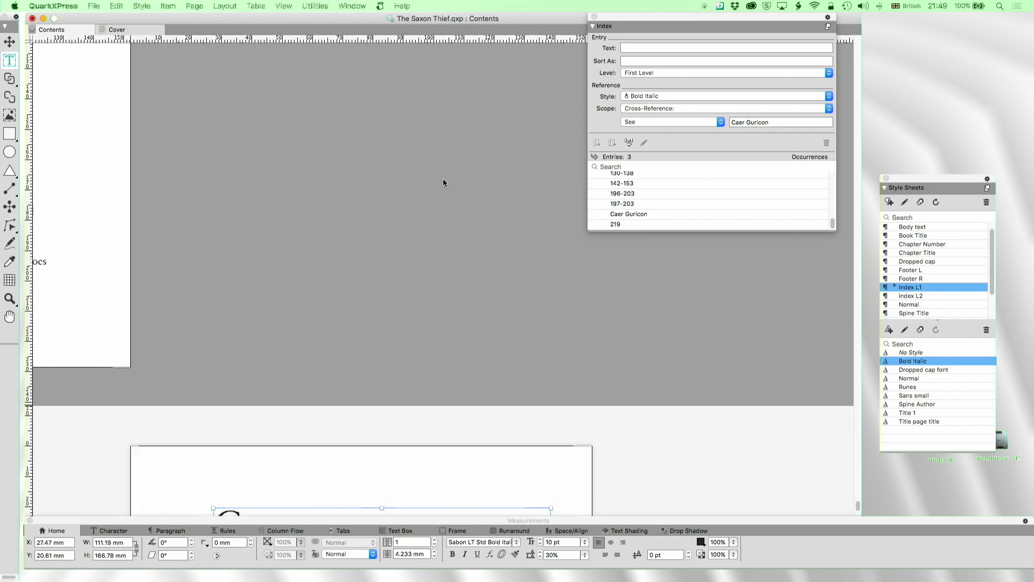
scroll(443, 179, "up", 20)
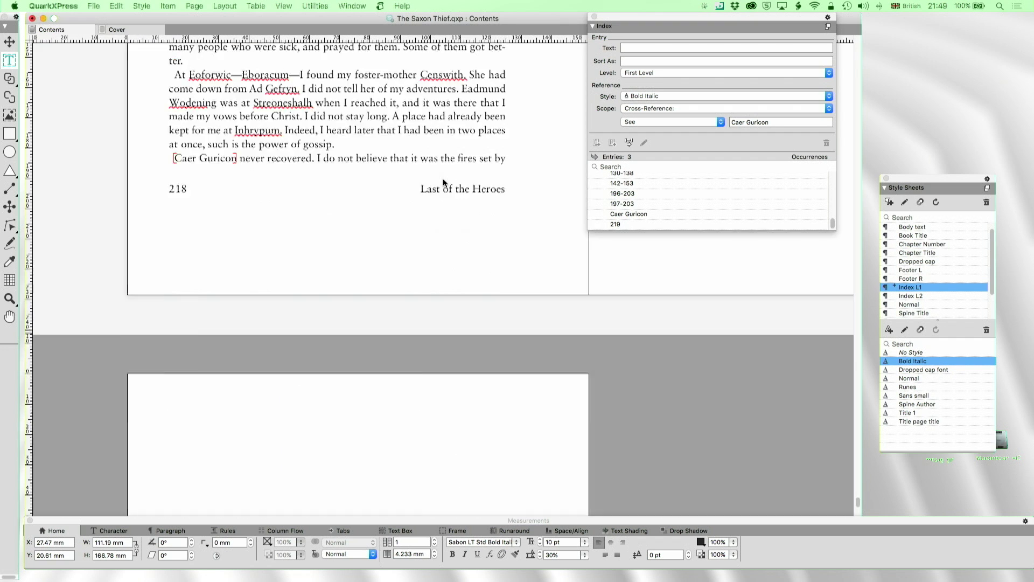
scroll(442, 179, "up", 20)
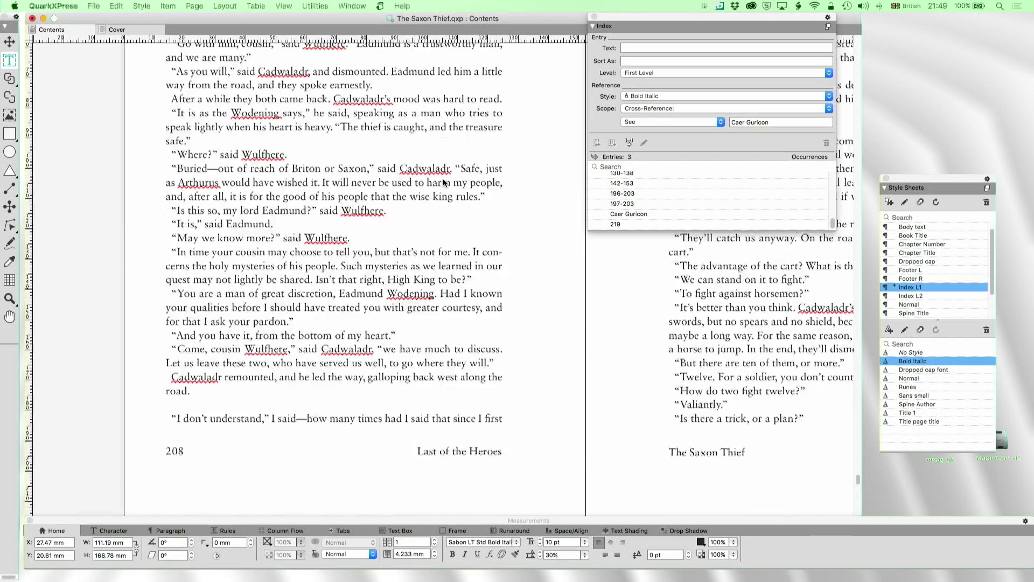
scroll(444, 182, "up", 2)
scroll(443, 182, "right", 2)
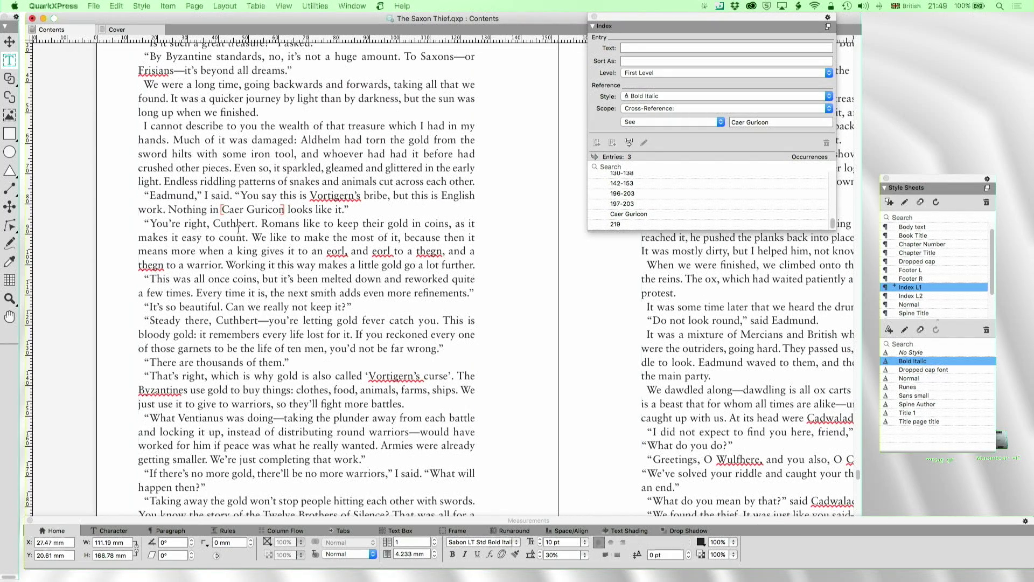
left_click(239, 224)
left_click_drag(213, 223, 255, 225)
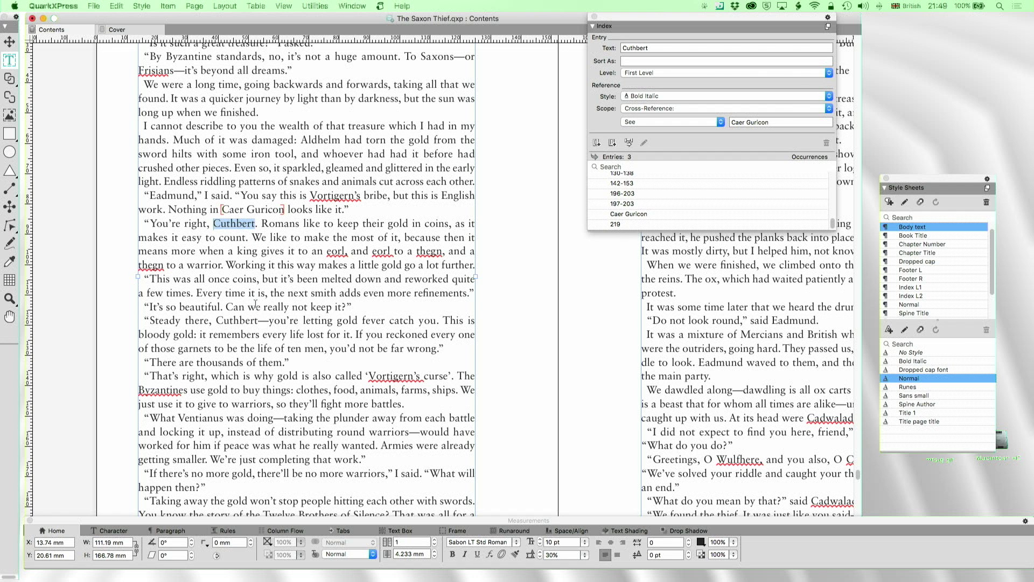
left_click(661, 108)
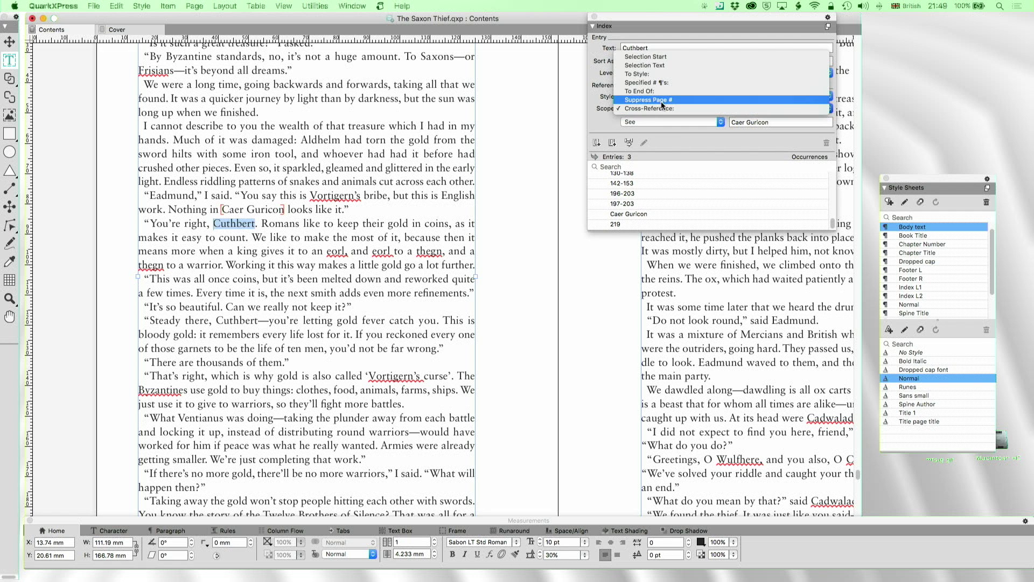
left_click(665, 101)
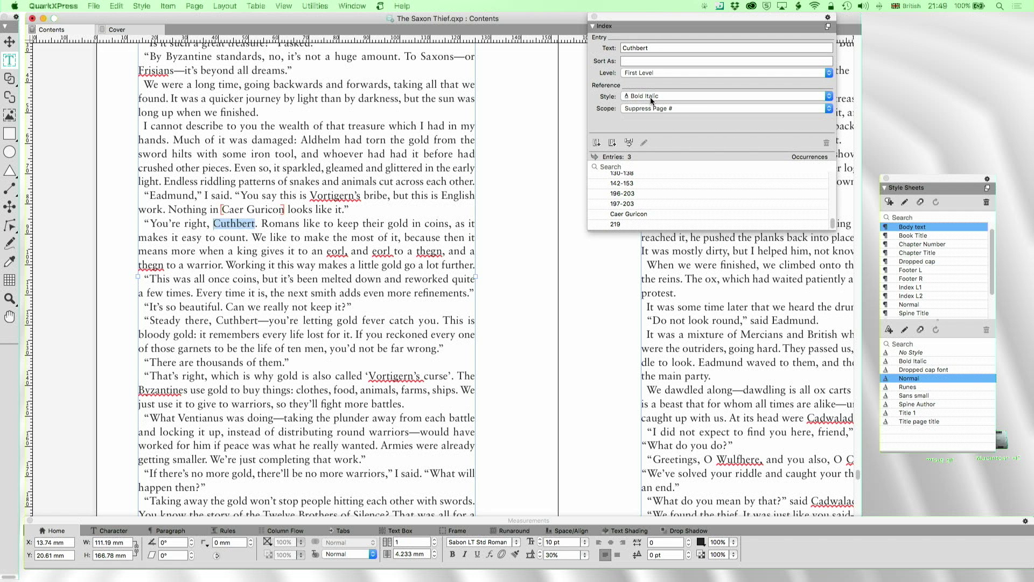
left_click(650, 97)
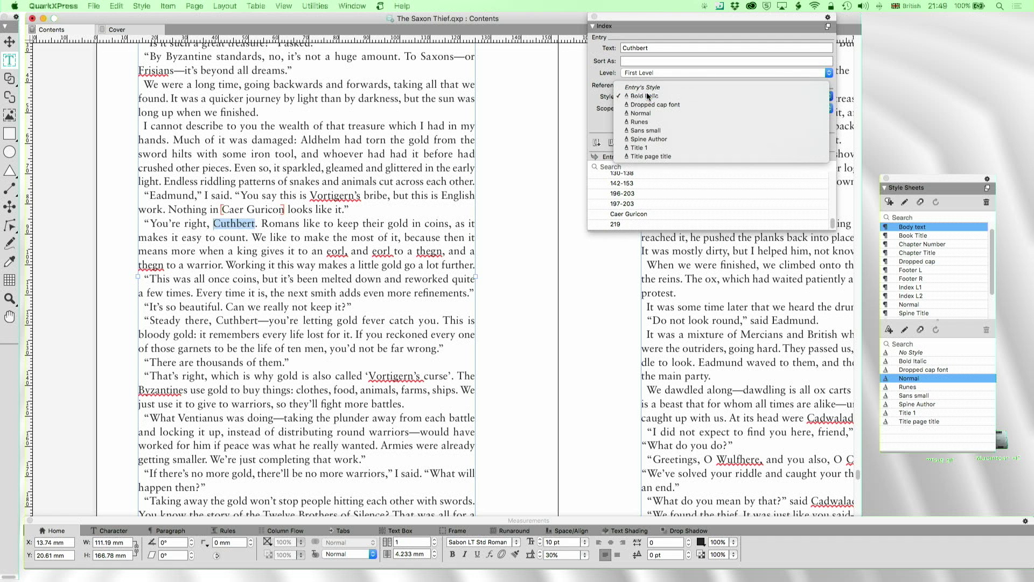
left_click(649, 96)
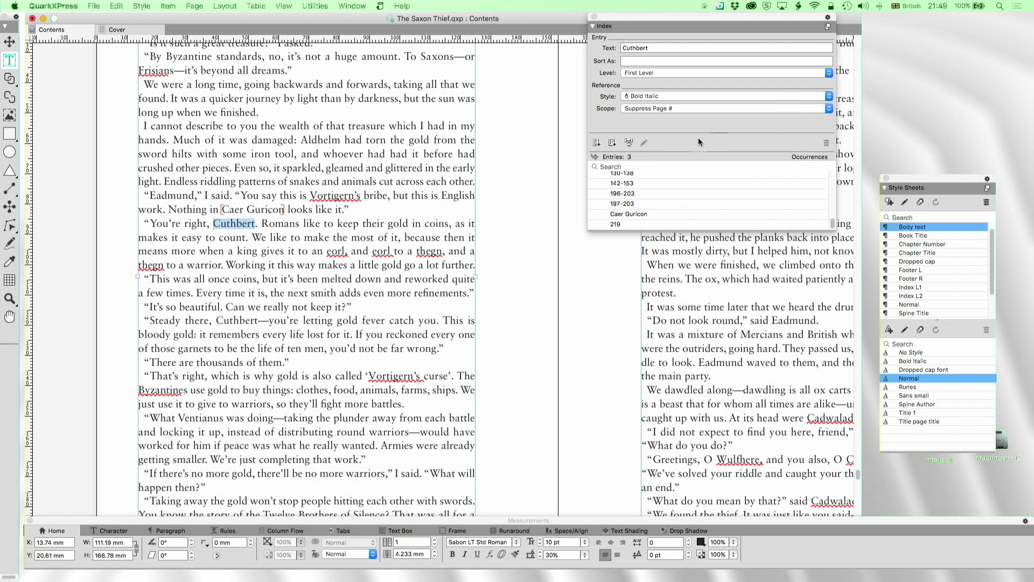
left_click(614, 142)
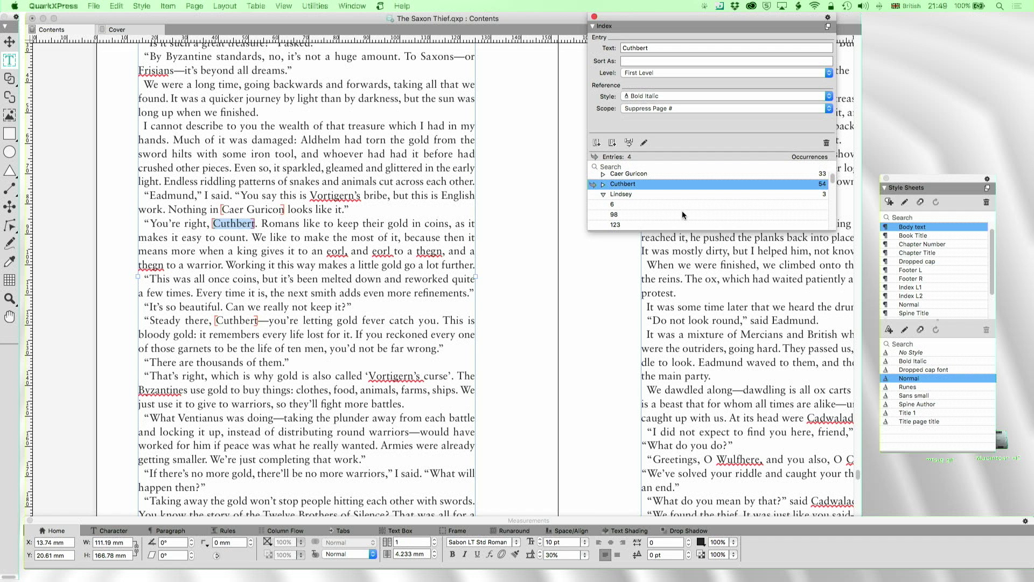
left_click(603, 183)
Search the whole layout for Bertus, continuing past the synchronised text items
scroll(370, 304, "right", 3)
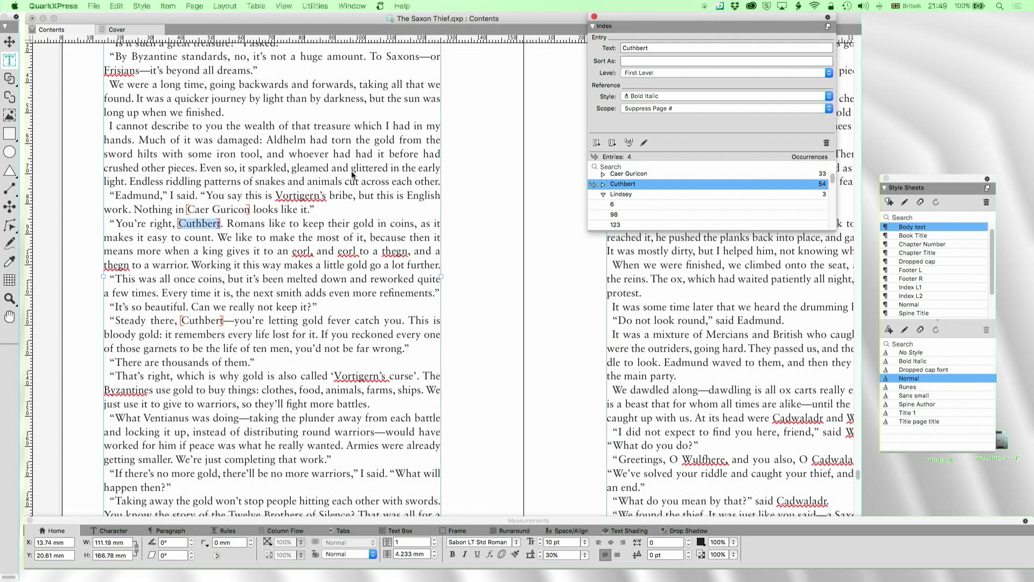
left_click(354, 171)
key("super+f")
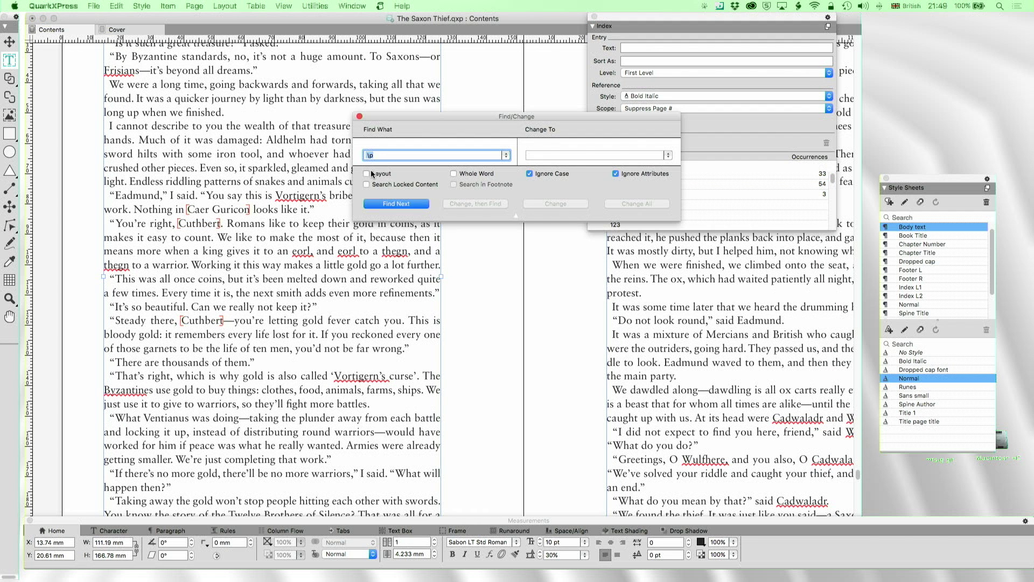
type("Be")
key("super+a")
left_click(368, 175)
left_click(384, 203)
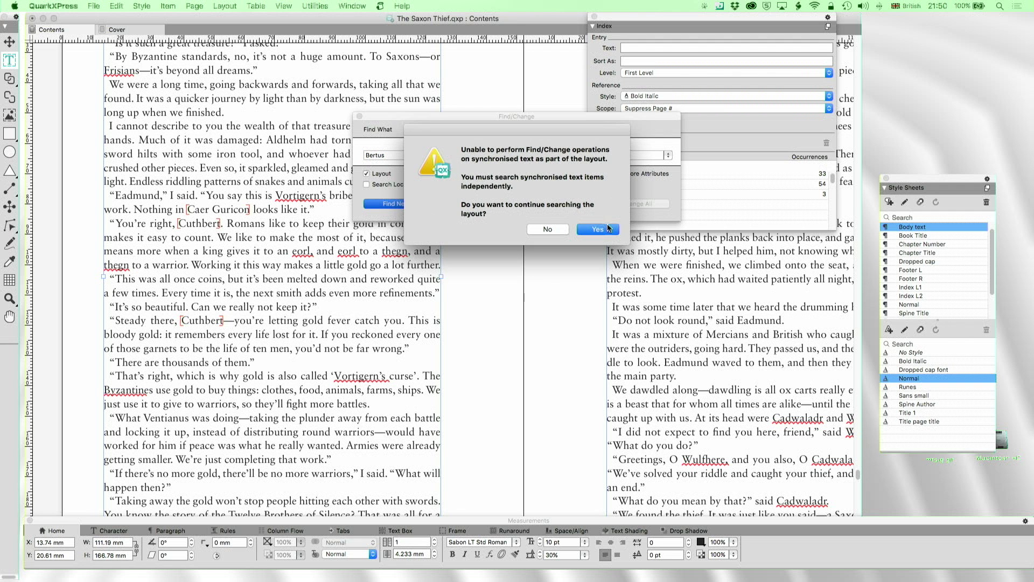
left_click(608, 228)
left_click(593, 204)
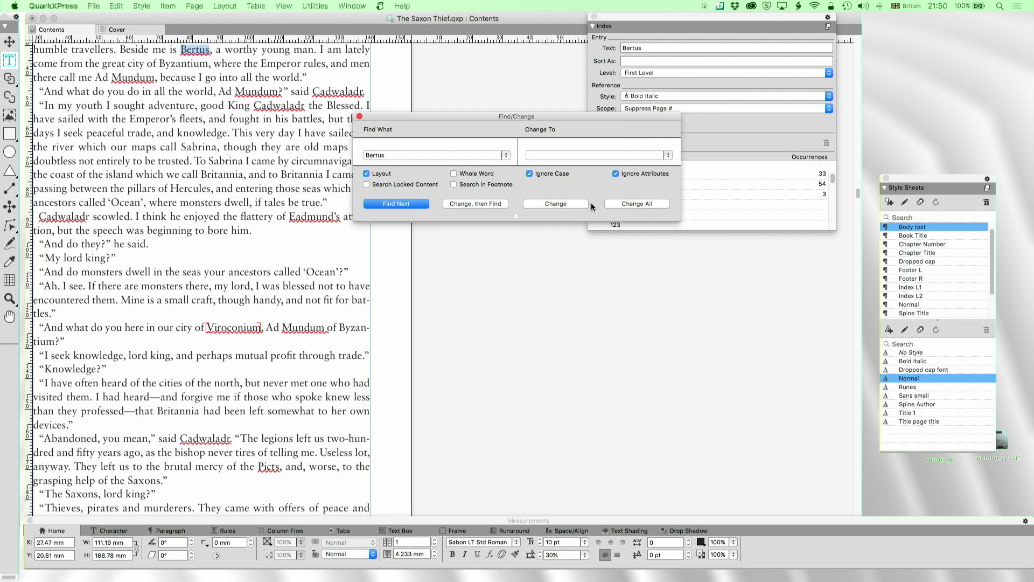
Select Bertus in the found passage, set its index entry to Second Level and enlarge the Index palette clear of Find/Change
scroll(202, 199, "up", 5)
left_click(183, 149)
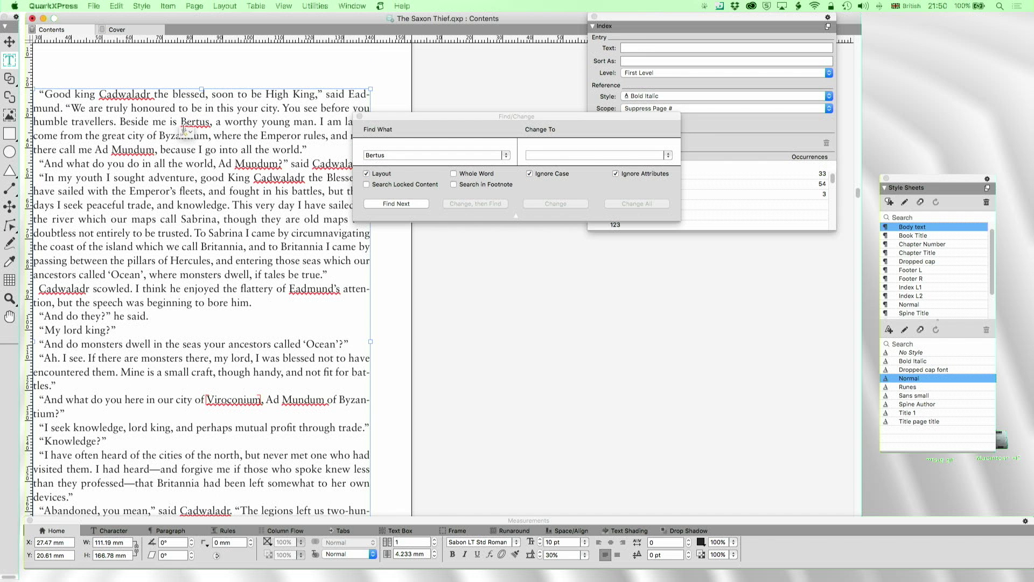
left_click_drag(180, 122, 210, 122)
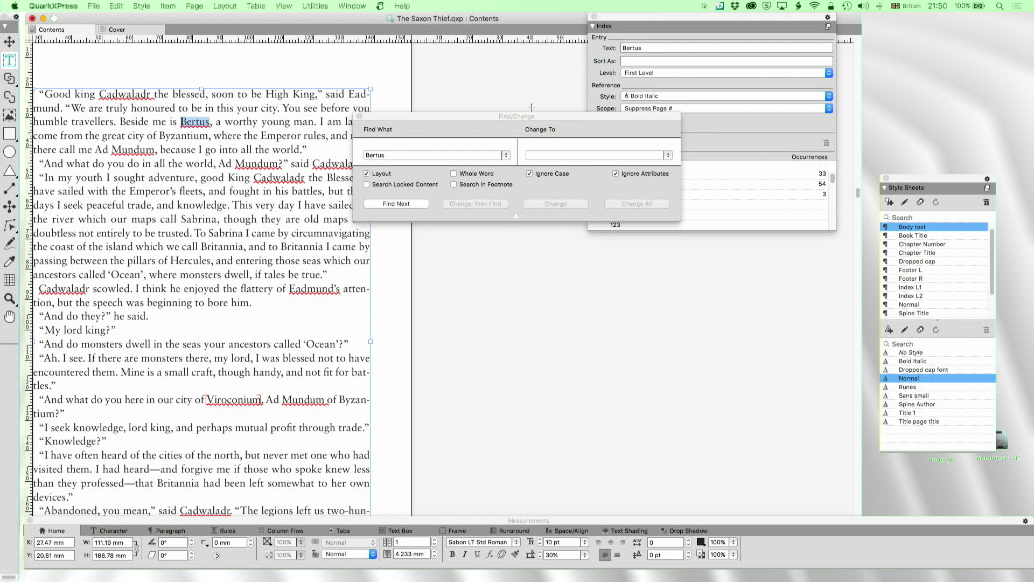
left_click_drag(512, 115, 635, 311)
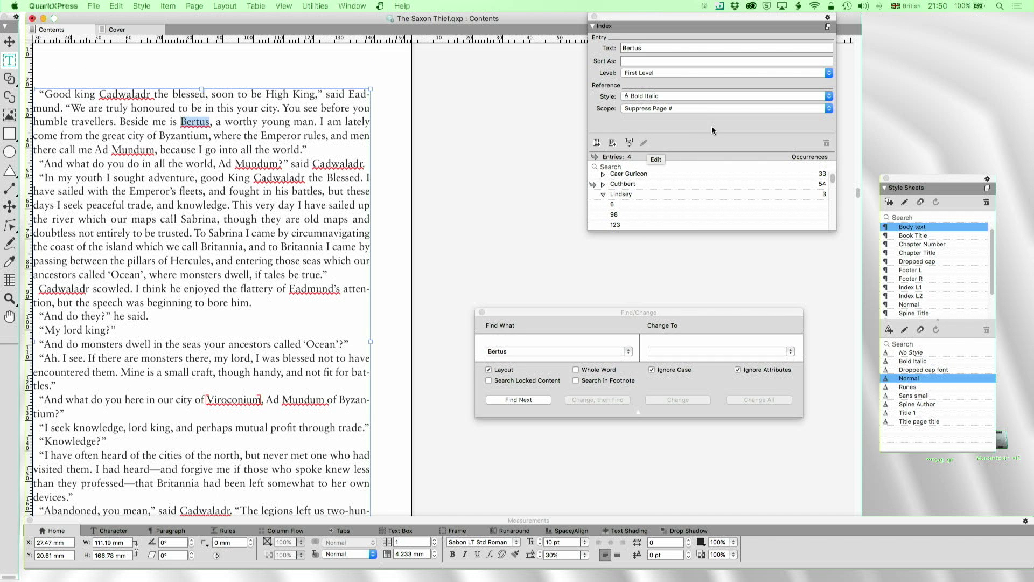
left_click(661, 72)
left_click(660, 79)
left_click_drag(825, 228, 849, 349)
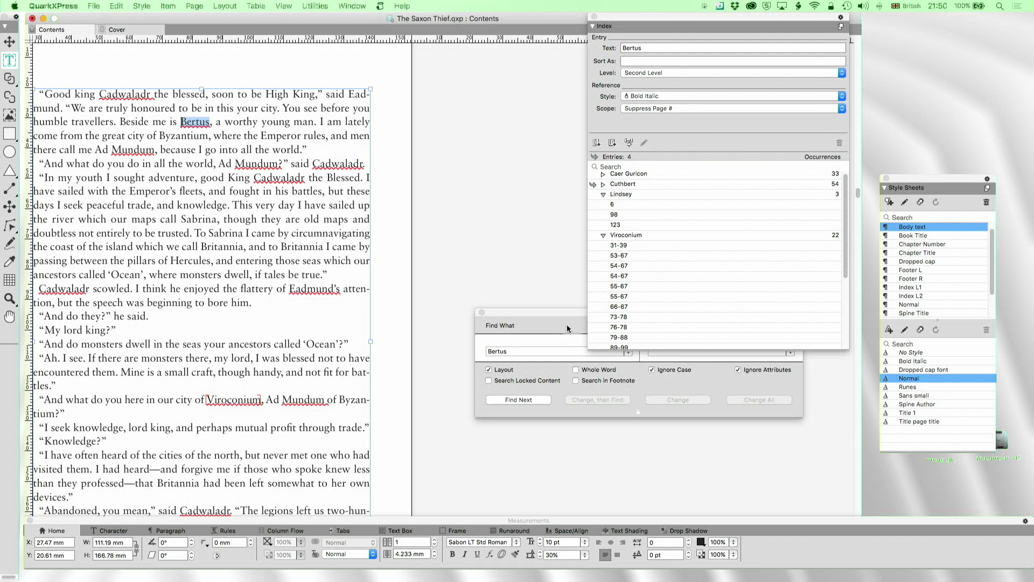
left_click_drag(534, 311, 405, 404)
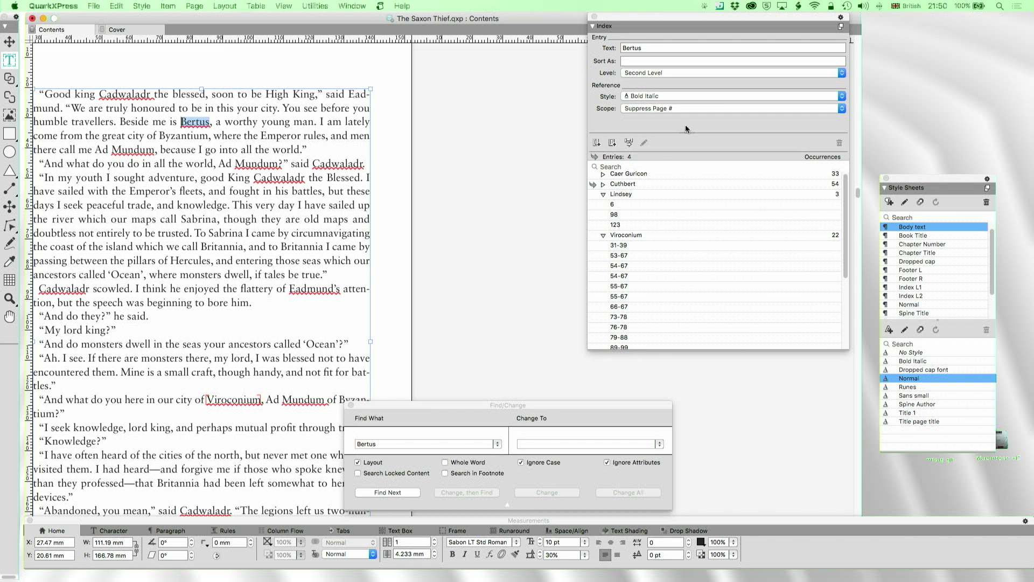
Scope the Bertus entry to the Chapter Number style and add all its occurrences under Cuthbert
left_click(644, 108)
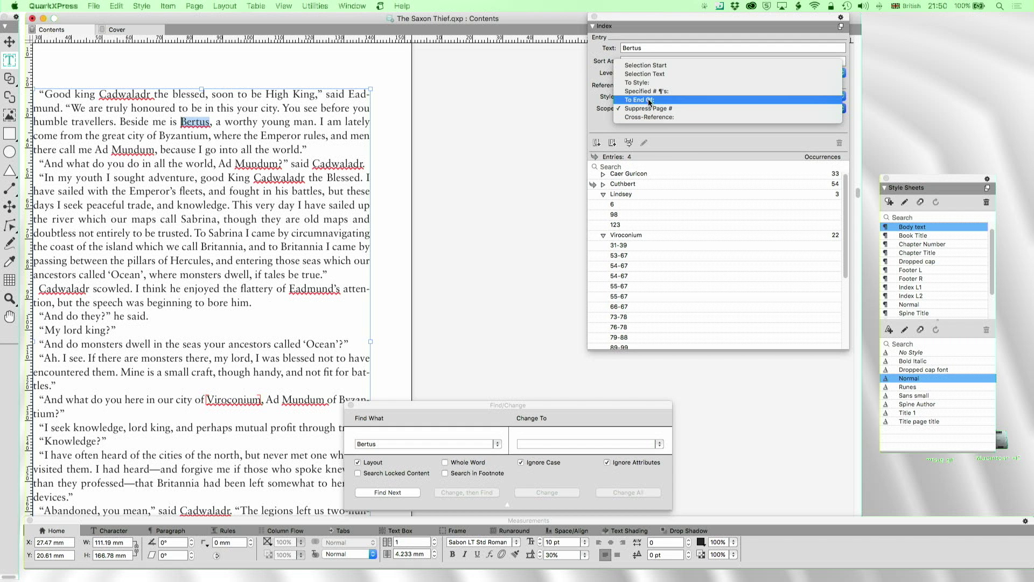
left_click(646, 82)
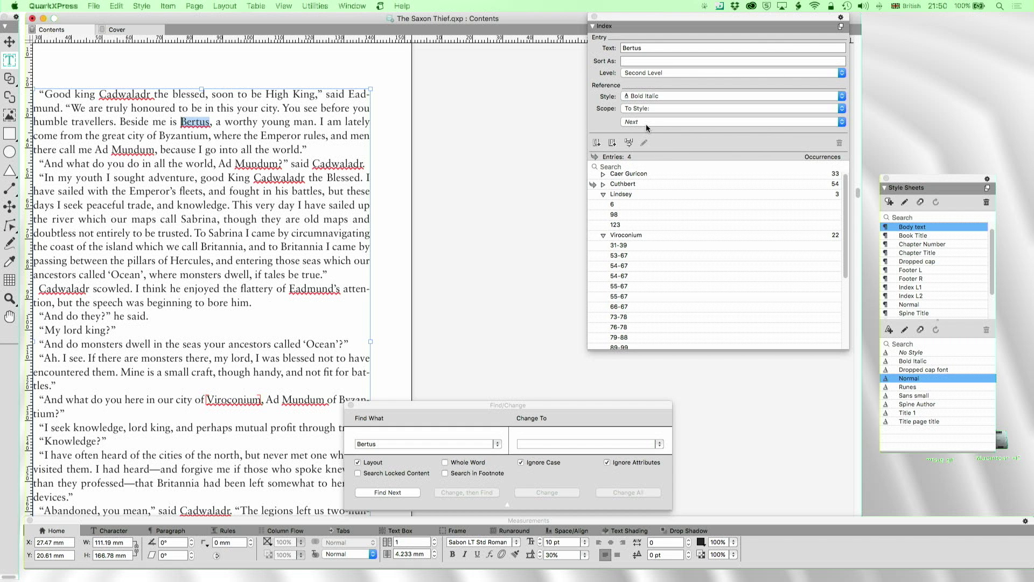
left_click(645, 122)
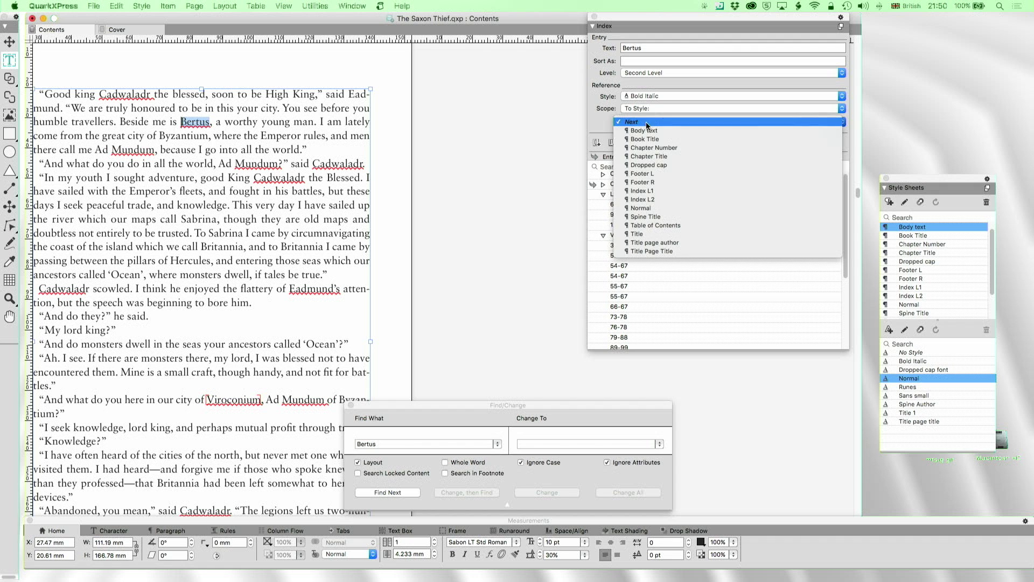
left_click(658, 147)
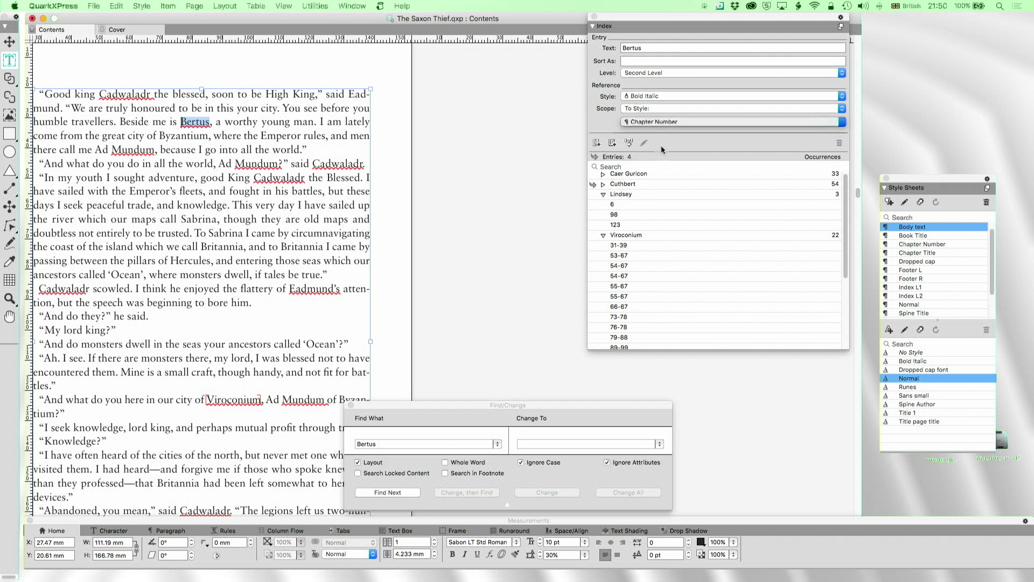
left_click(611, 144)
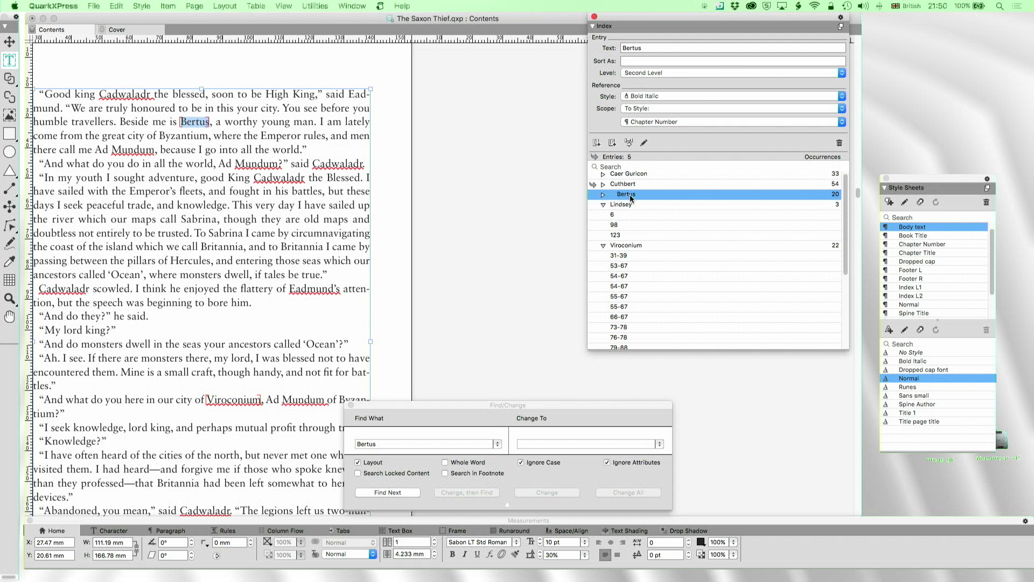
Rebuild the nested index with letter headings, replacing the existing one and using Index L1 and Index L2 for the first two levels
left_click(841, 28)
left_click(856, 60)
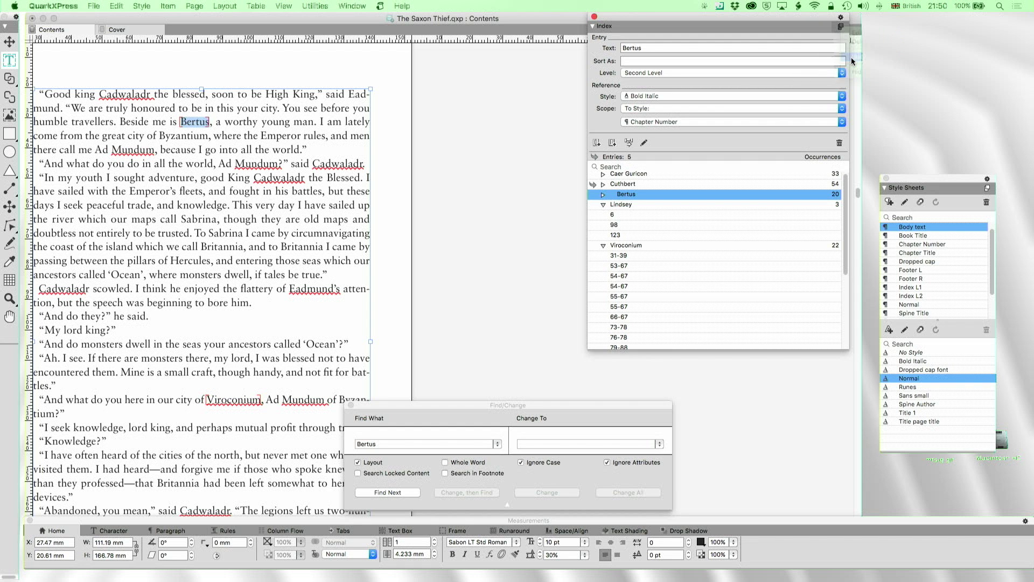
left_click(564, 295)
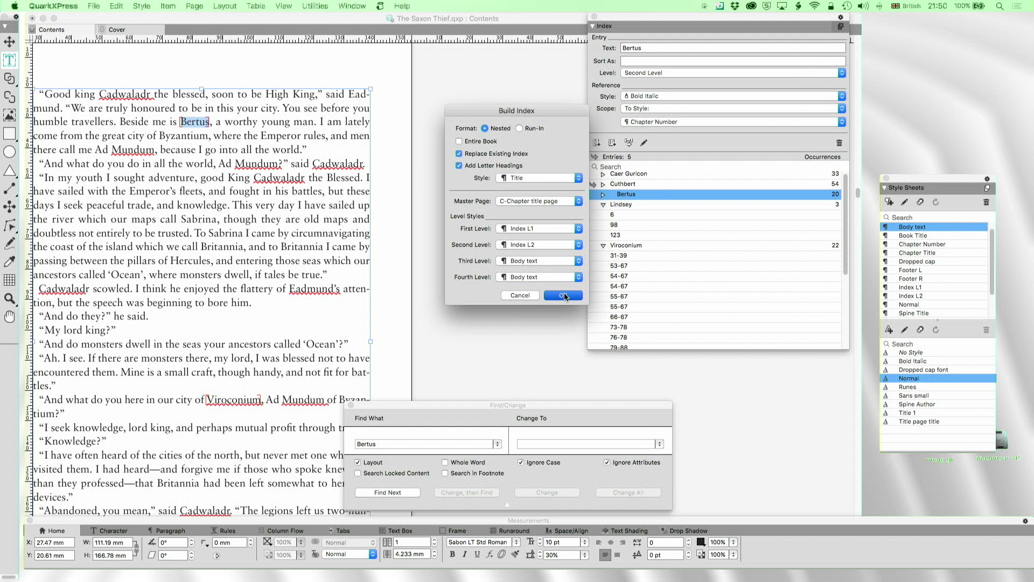
scroll(331, 268, "left", 4)
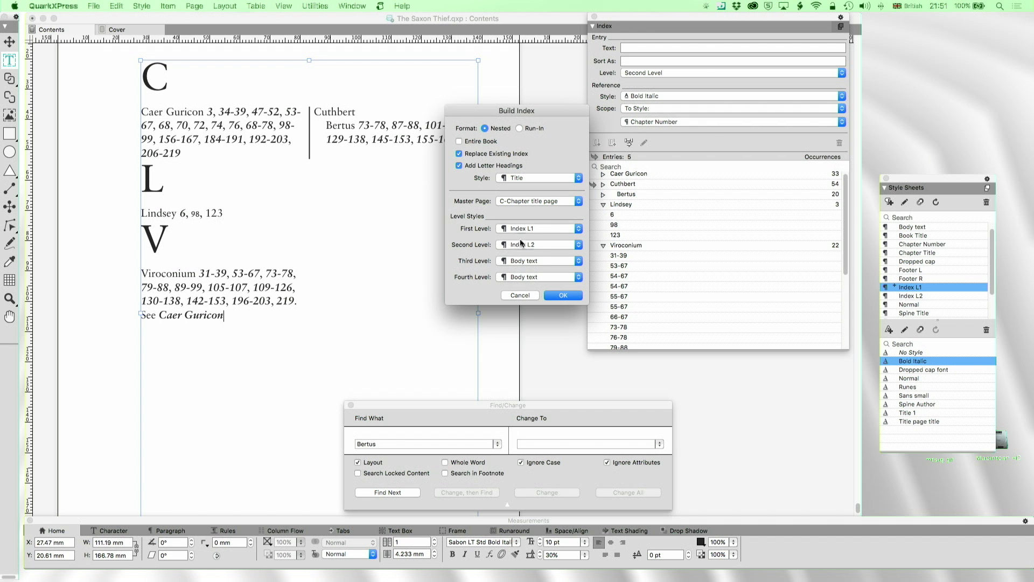
left_click(519, 296)
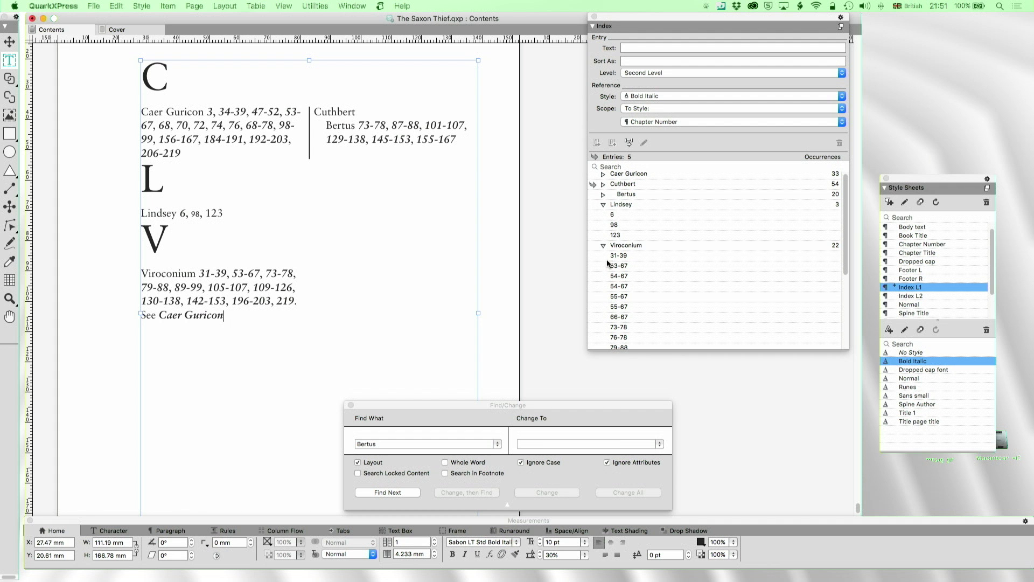
Look over the rebuilt index page and the index markers in the text of the book's closing pages
scroll(436, 212, "up", 10)
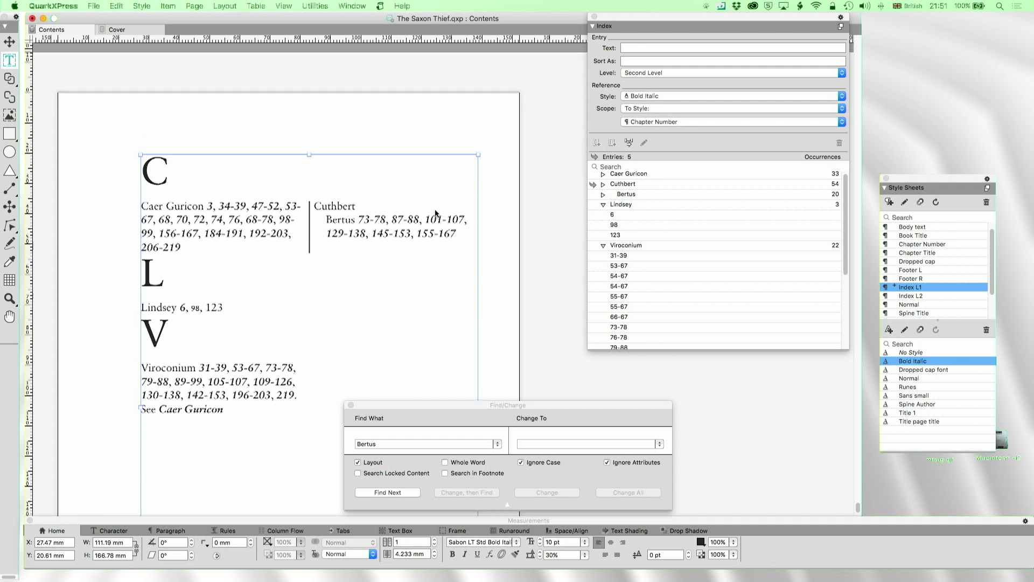
scroll(435, 213, "up", 5)
scroll(435, 213, "up", 5)
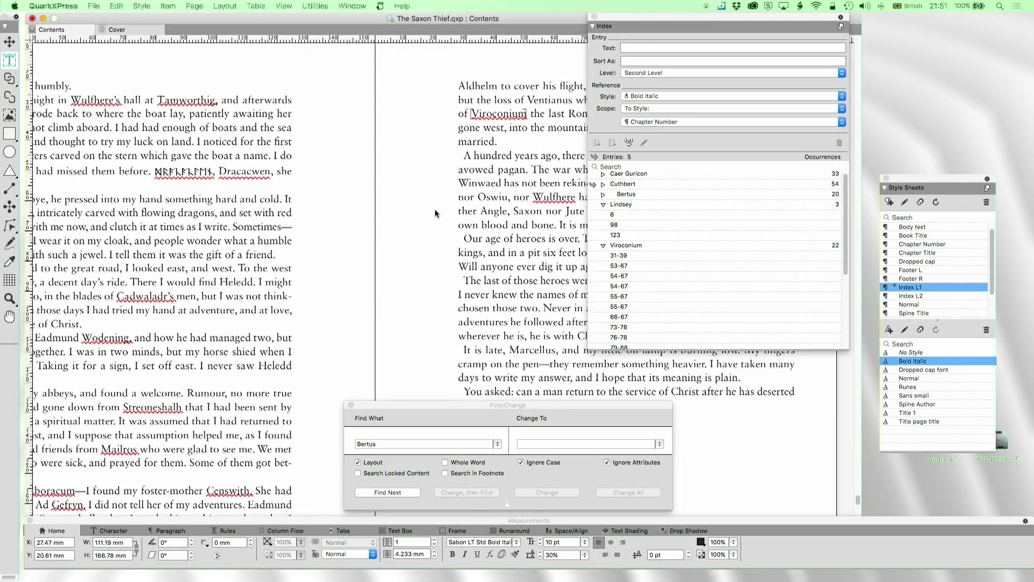
scroll(436, 213, "left", 3)
scroll(436, 213, "left", 2)
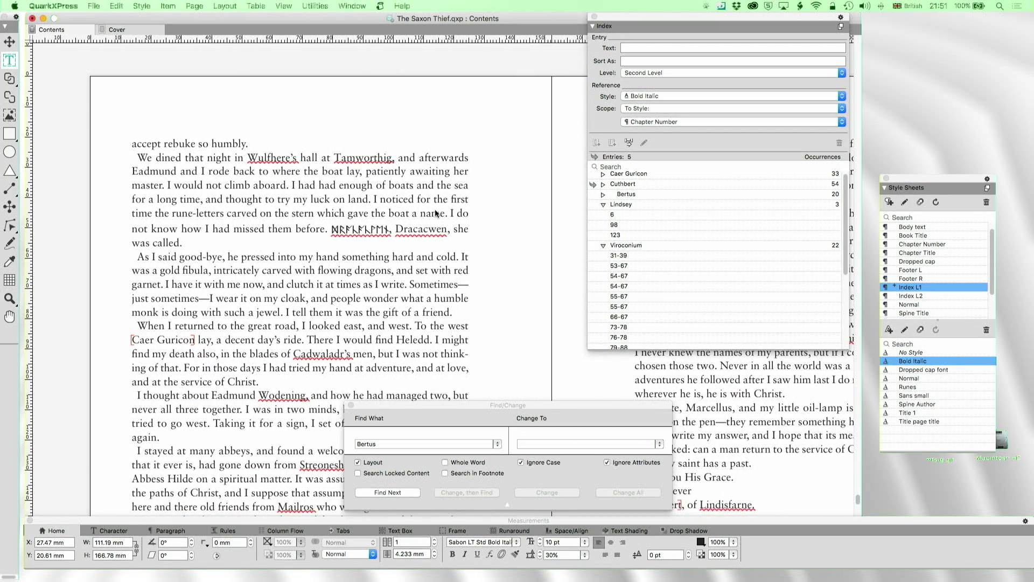
scroll(435, 212, "down", 10)
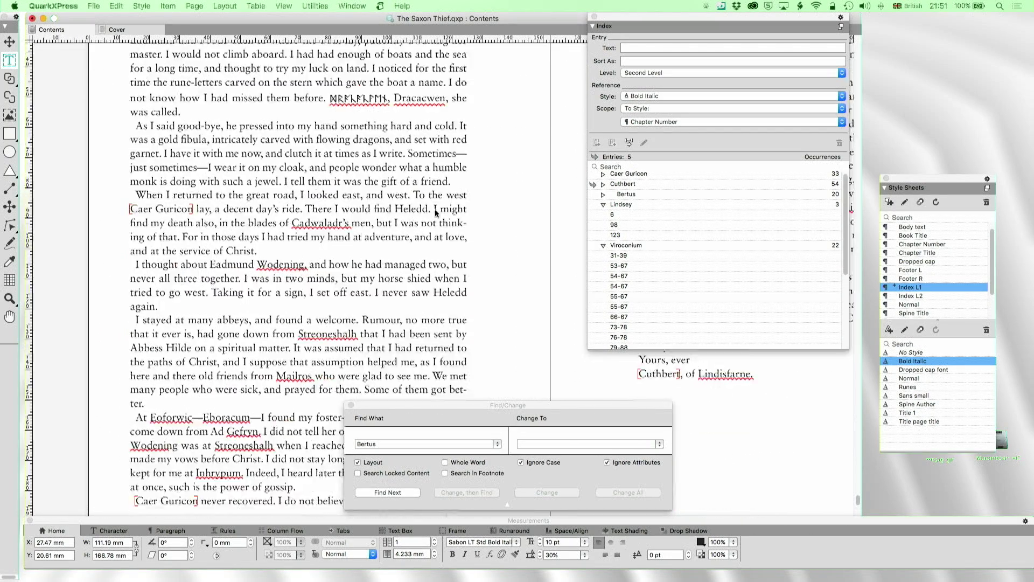
scroll(435, 213, "right", 3)
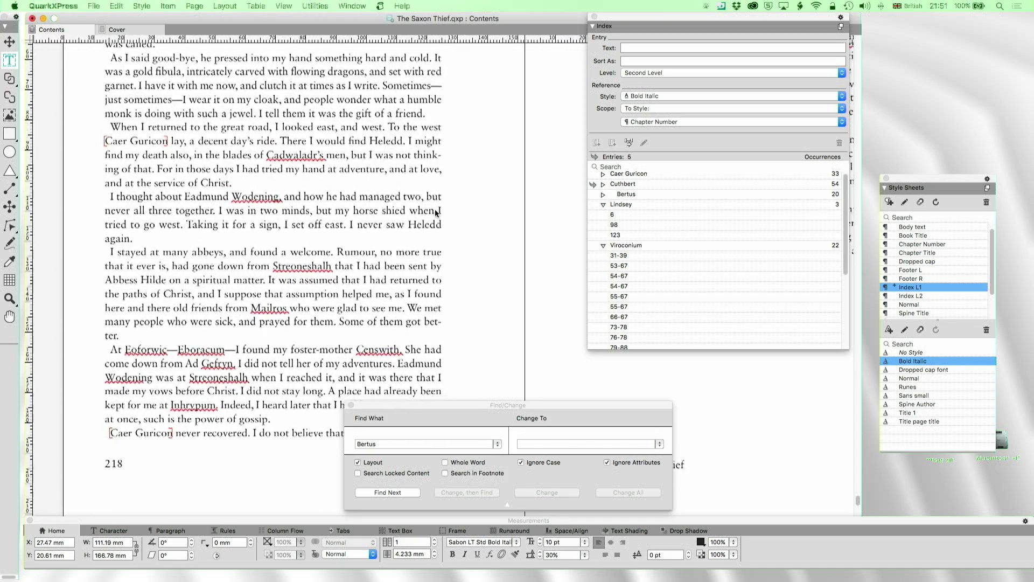
scroll(434, 213, "right", 5)
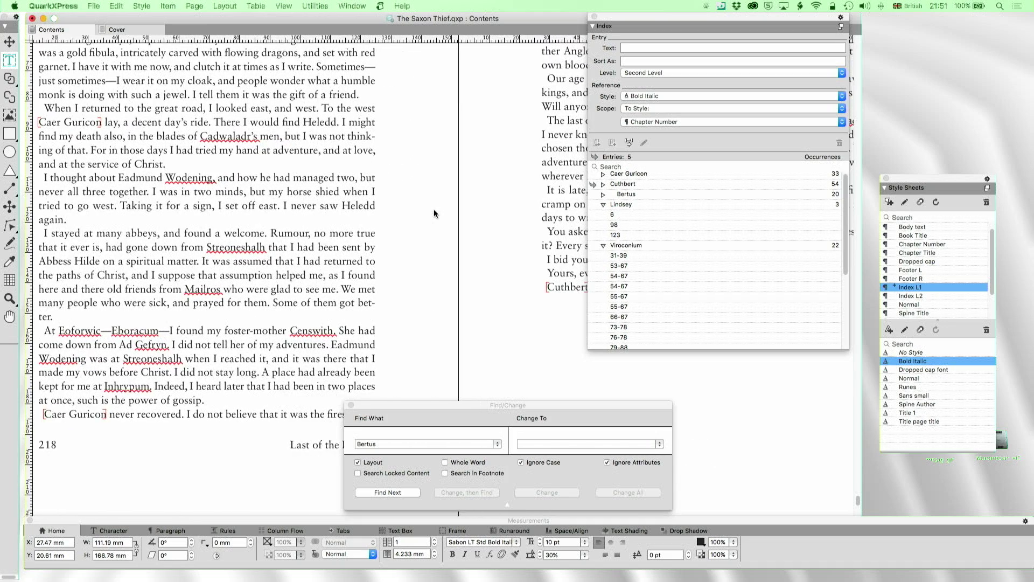
scroll(434, 213, "down", 3)
scroll(434, 213, "up", 15)
scroll(435, 213, "up", 8)
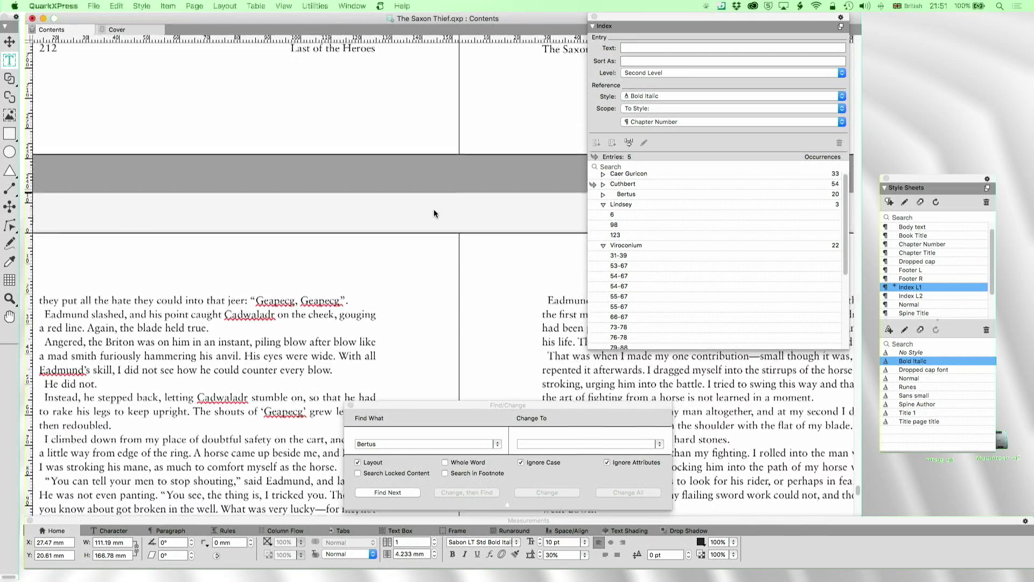
Look back through the book from the closing pages to the Contents page and the opening of the first chapter
scroll(434, 213, "up", 8)
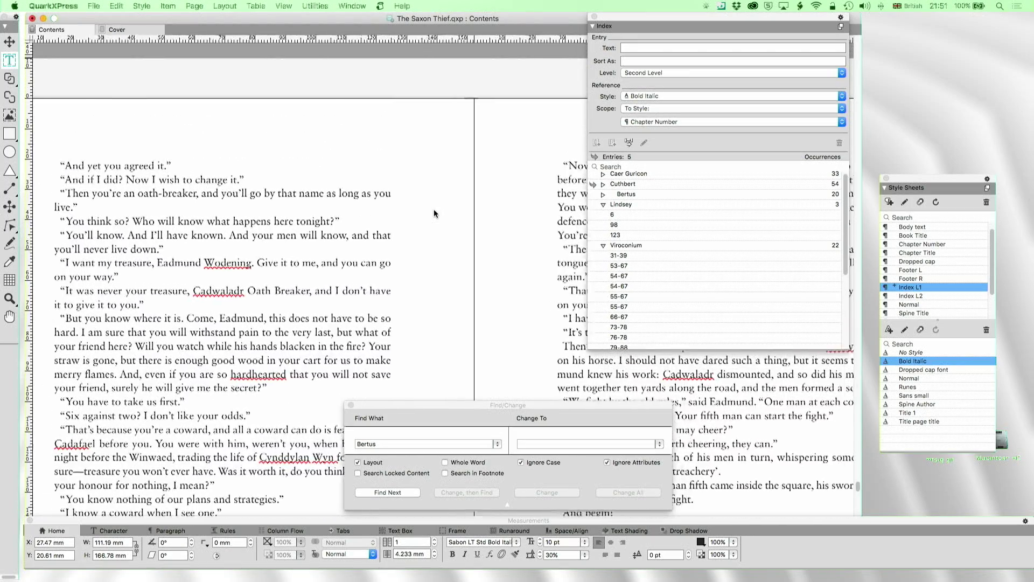
scroll(434, 213, "down", 8)
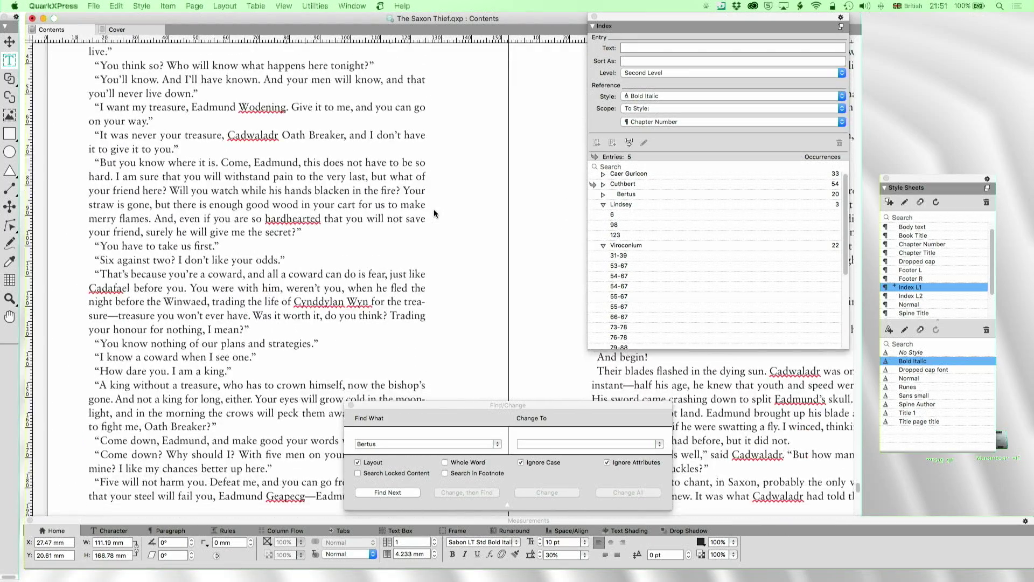
scroll(434, 211, "down", 2)
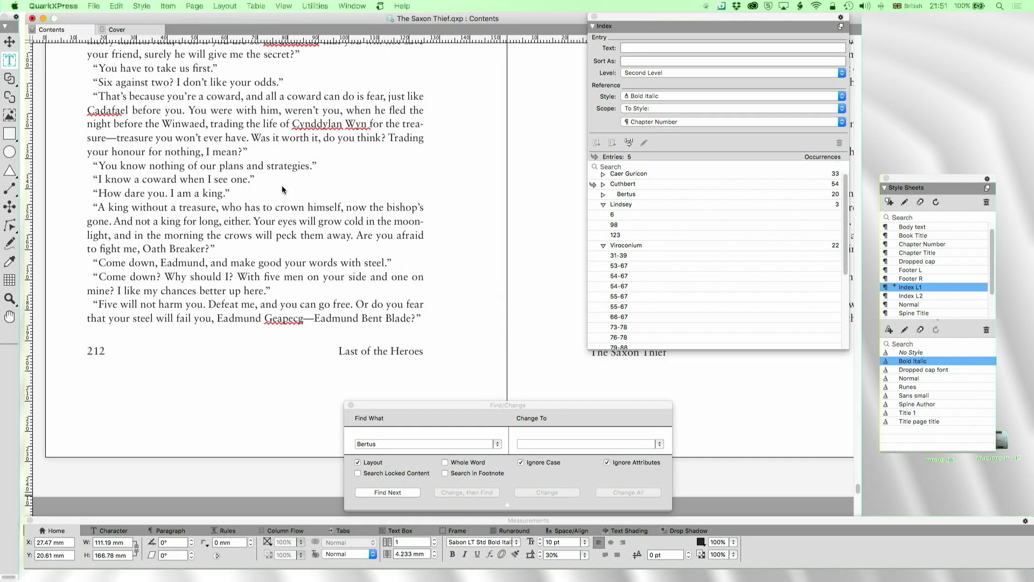
scroll(282, 189, "down", 10)
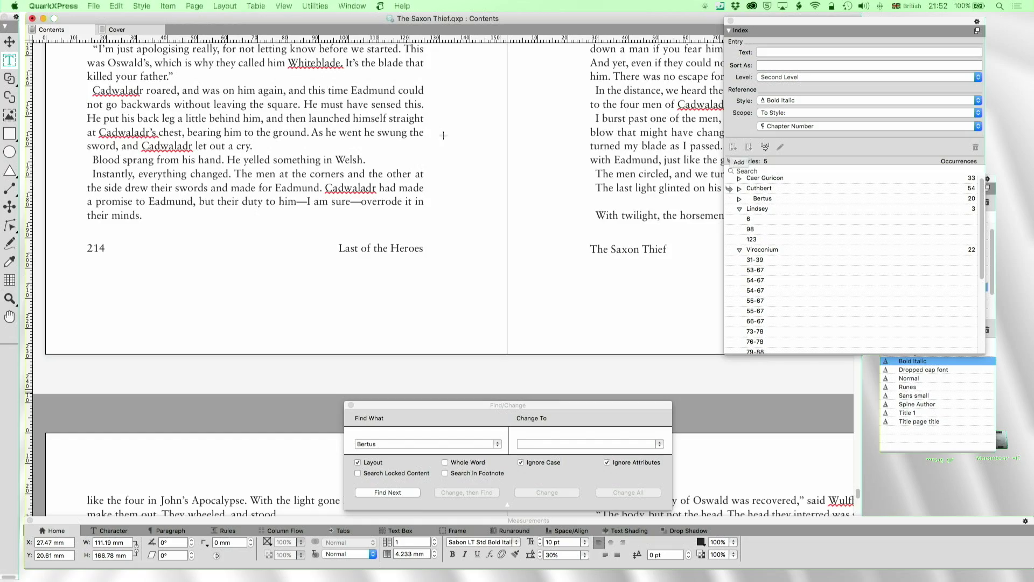
scroll(432, 130, "up", 15)
scroll(432, 130, "up", 20)
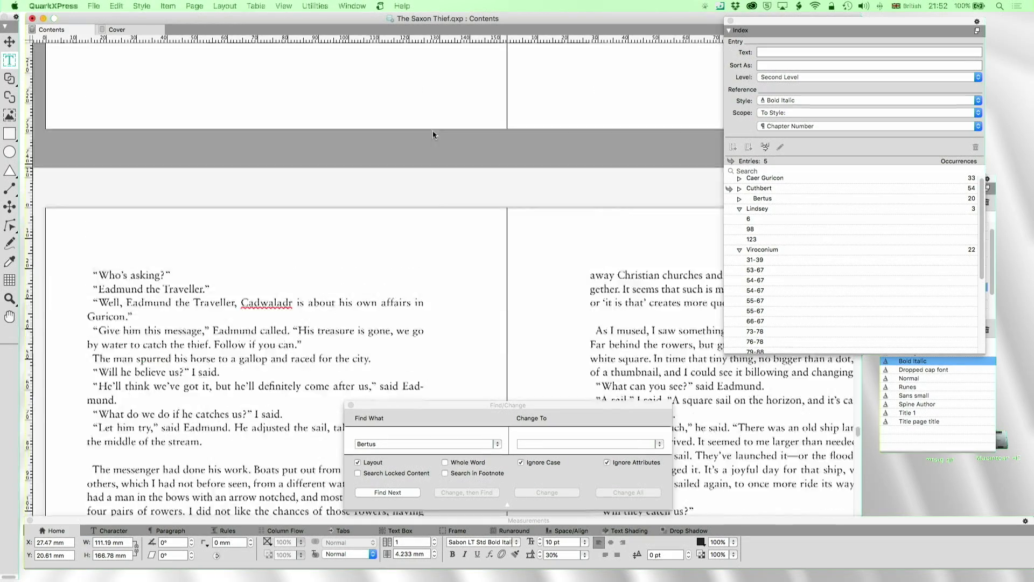
scroll(544, 152, "up", 10)
scroll(544, 152, "right", 5)
scroll(544, 152, "down", 8)
scroll(545, 157, "down", 2)
scroll(545, 157, "right", 3)
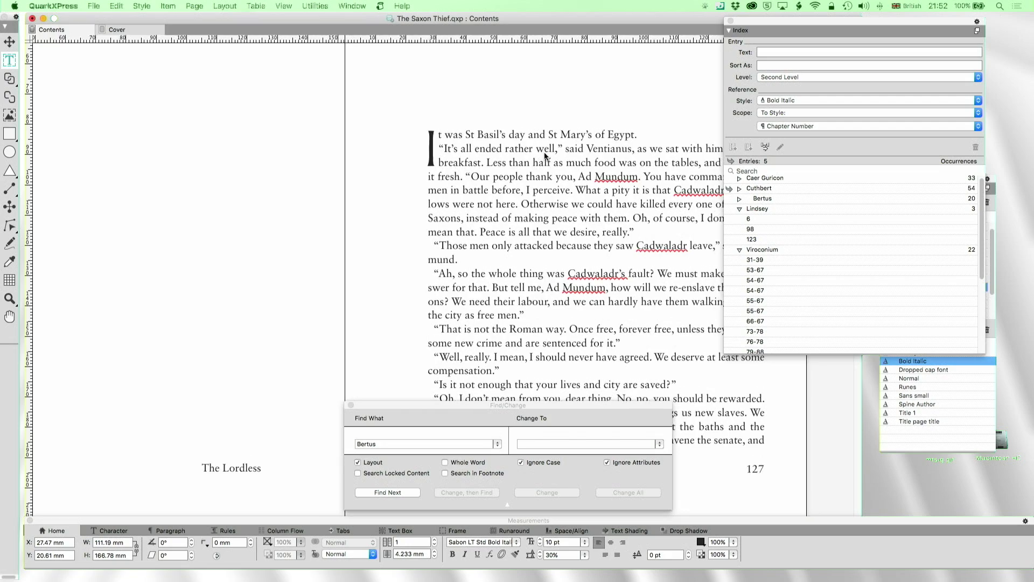
scroll(545, 155, "up", 20)
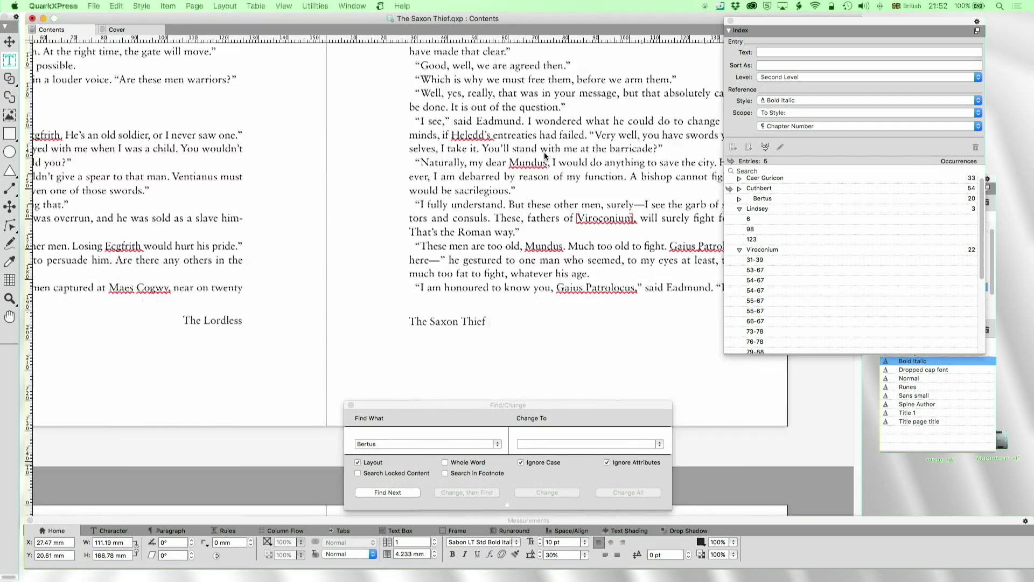
scroll(544, 152, "up", 10)
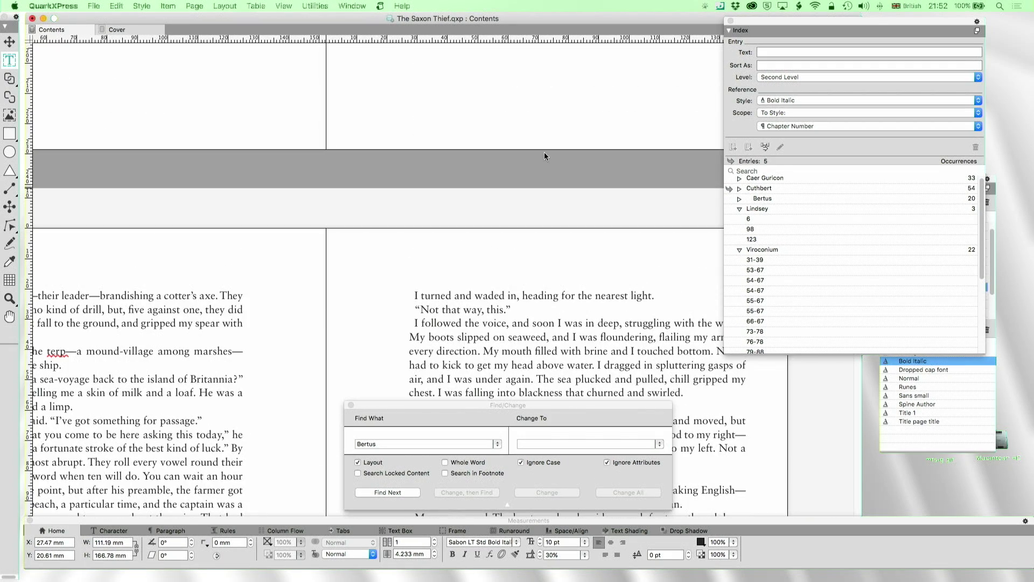
scroll(543, 152, "up", 20)
scroll(473, 377, "down", 15)
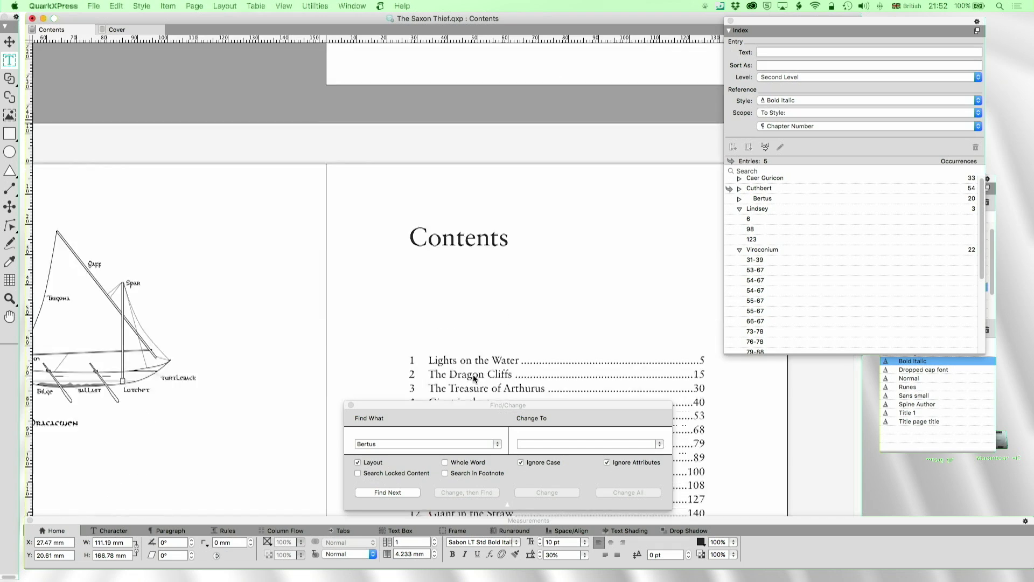
scroll(473, 375, "down", 5)
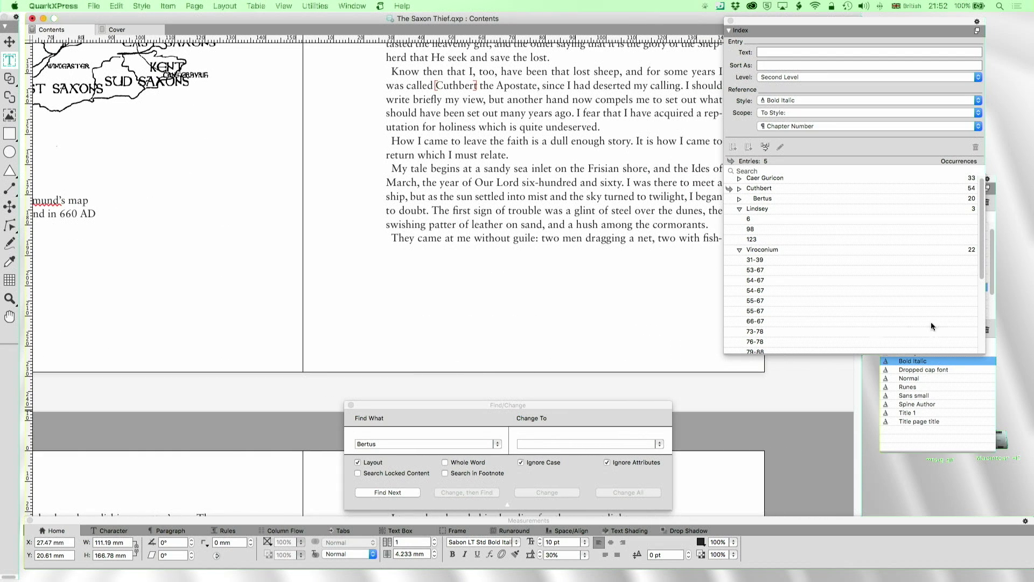
Uncover the Style Sheets palette and create a character style named Glossary with its language set to None
left_click_drag(928, 21, 782, 25)
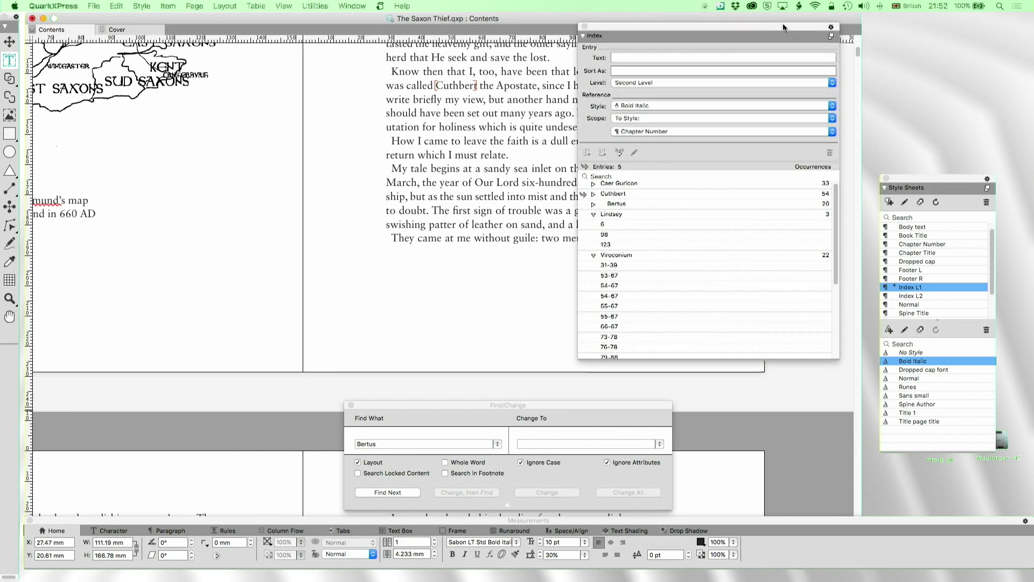
left_click(888, 329)
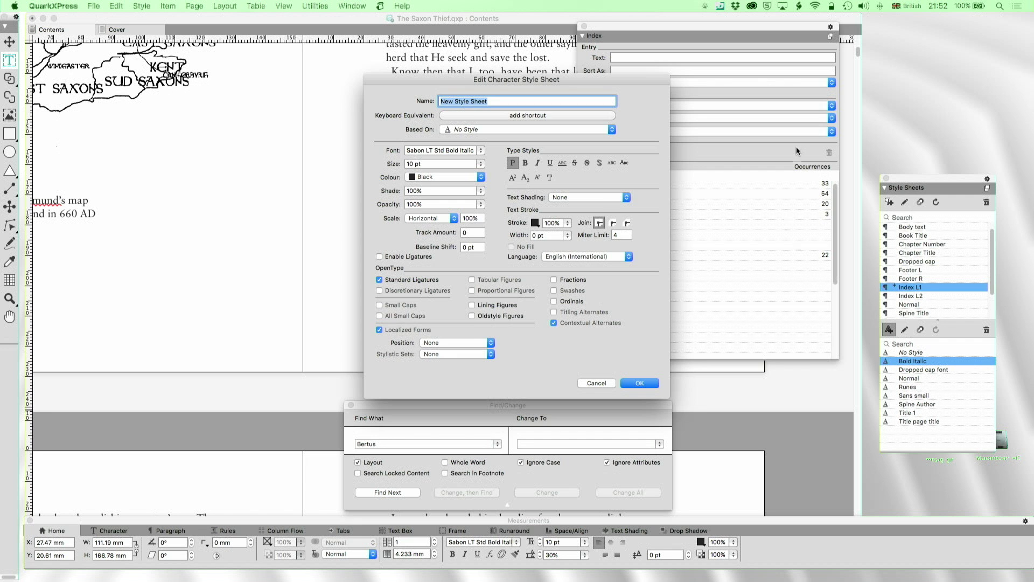
type("Glossary")
left_click(576, 257)
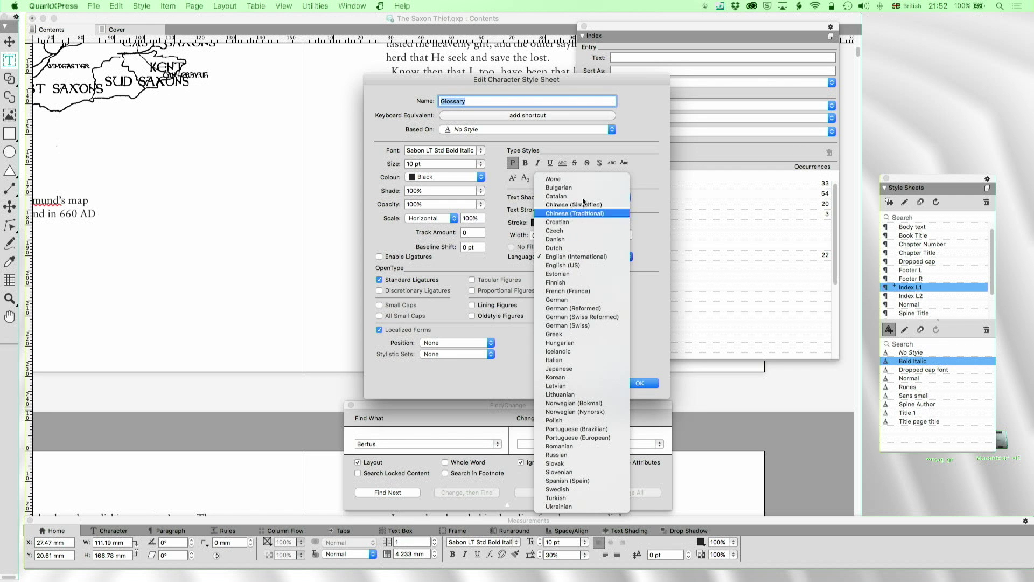
left_click(560, 181)
left_click(644, 384)
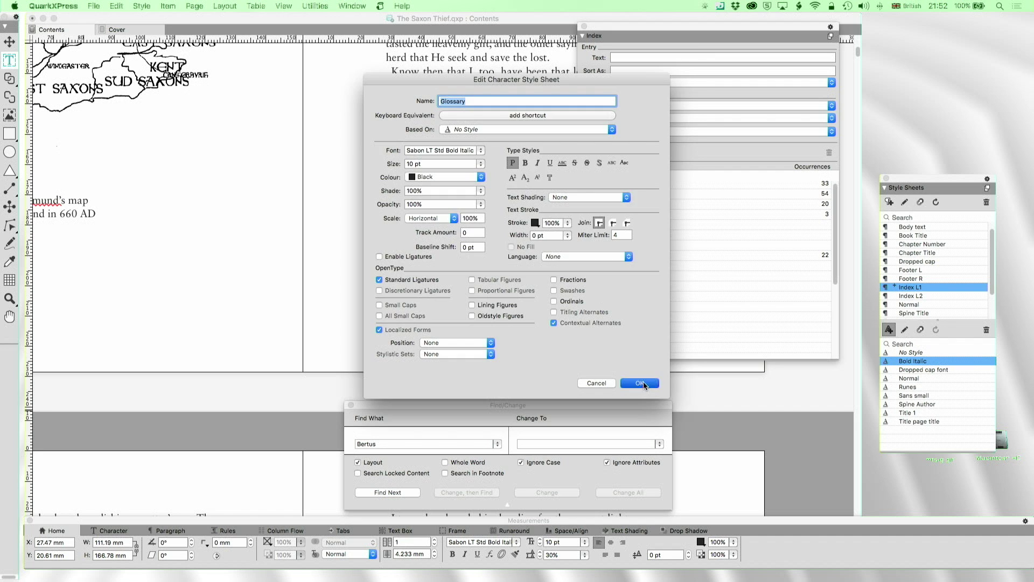
Close Find/Change and move the Index palette clear of the first chapter's text
scroll(461, 348, "up", 10)
scroll(461, 348, "right", 3)
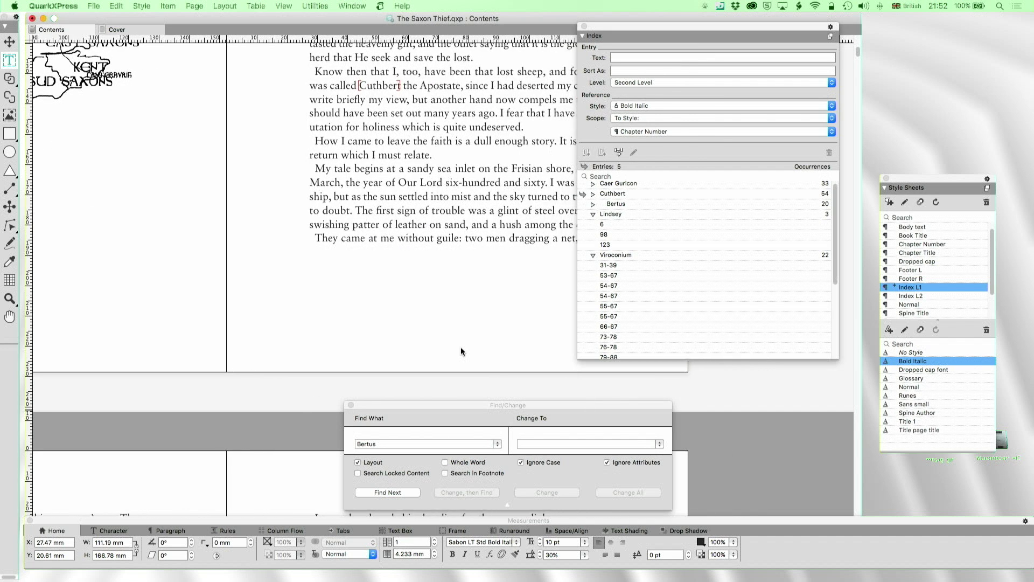
scroll(461, 350, "right", 2)
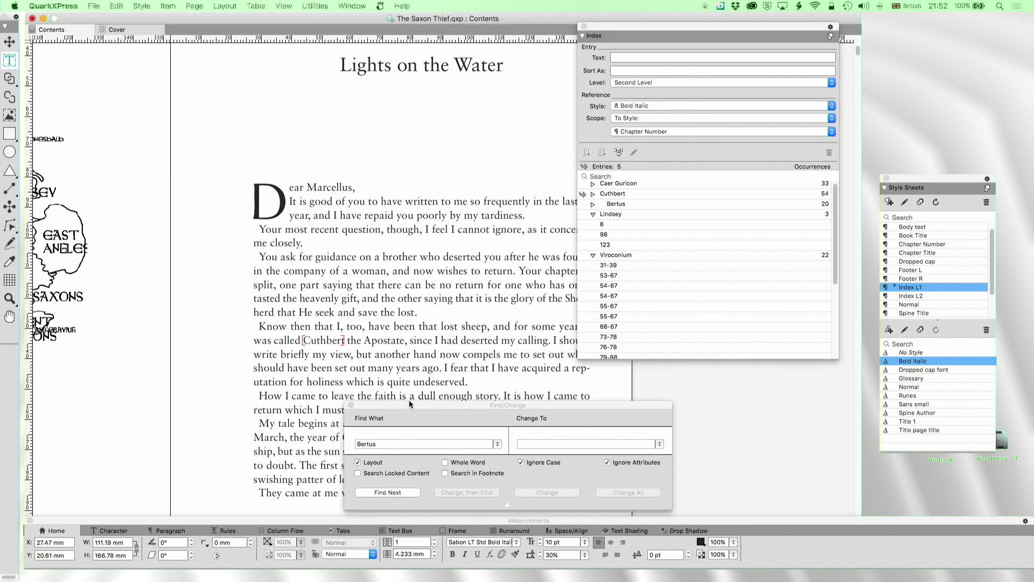
left_click(352, 403)
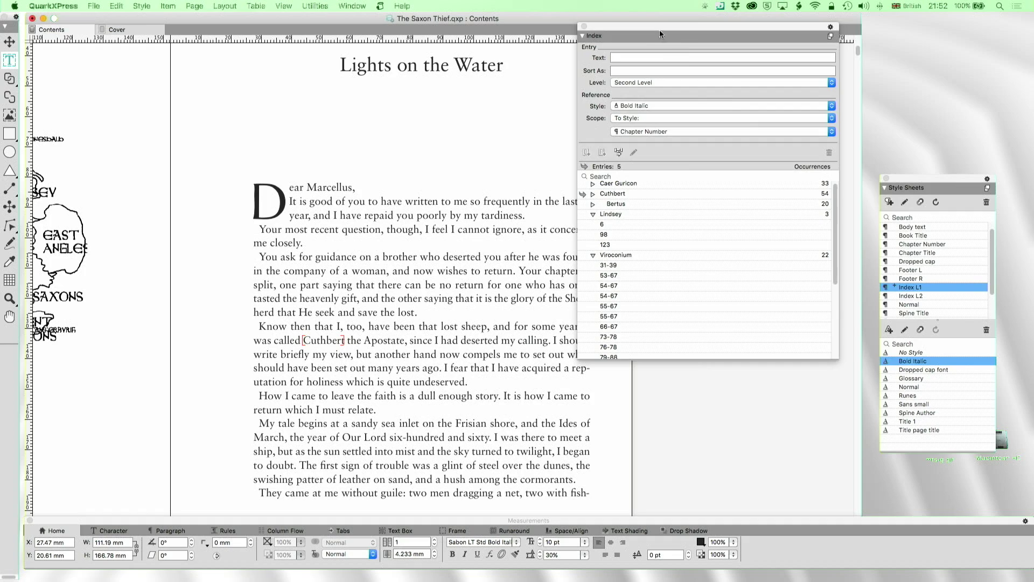
left_click_drag(660, 32, 791, 28)
Find Tiw in the first chapter and ignore all its flagged occurrences in the spelling check
scroll(487, 316, "left", 5)
scroll(487, 316, "down", 10)
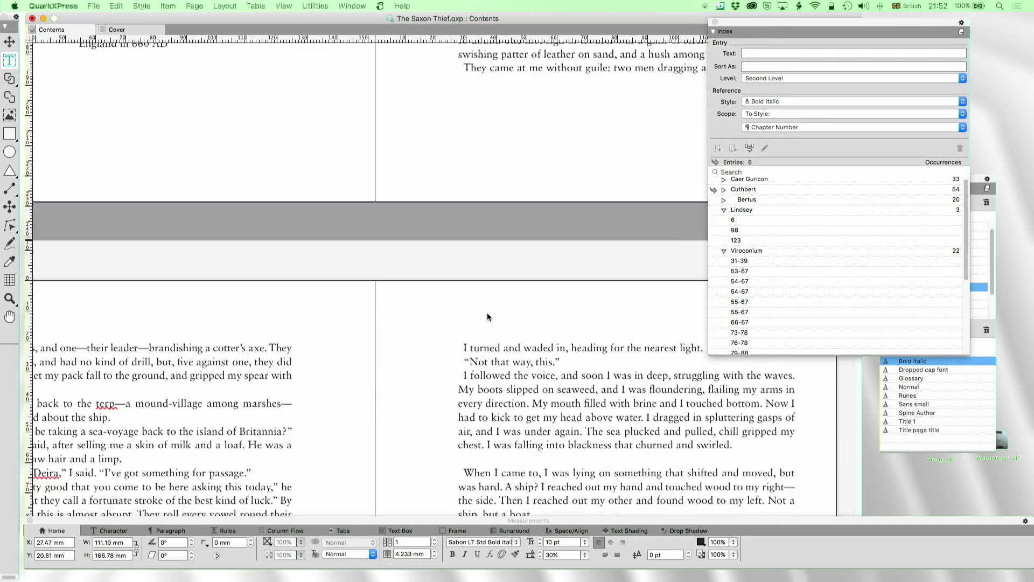
scroll(487, 317, "left", 3)
scroll(488, 317, "down", 10)
scroll(486, 317, "down", 2)
scroll(487, 317, "right", 1)
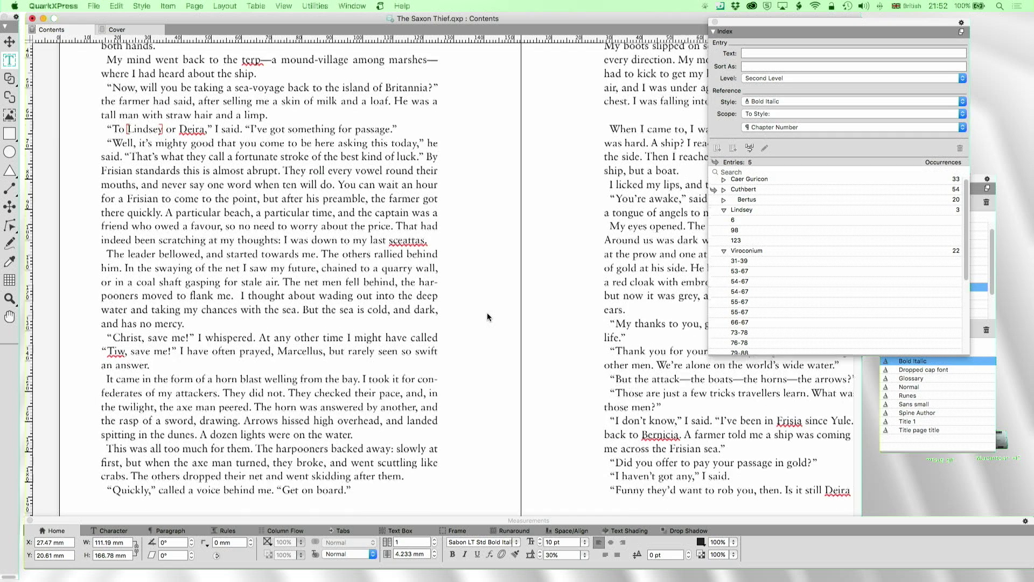
scroll(486, 316, "up", 2)
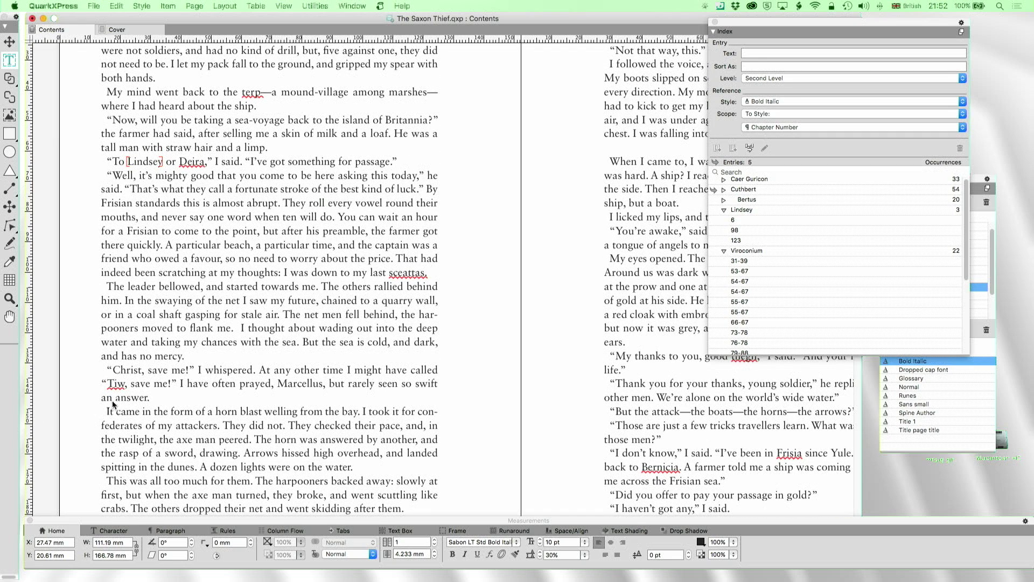
left_click(115, 387)
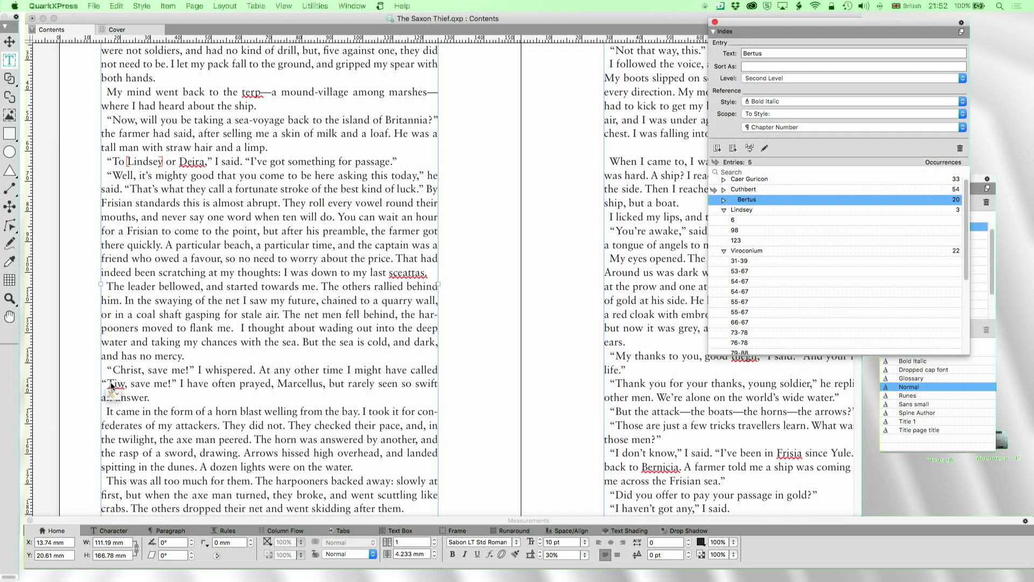
left_click(113, 396)
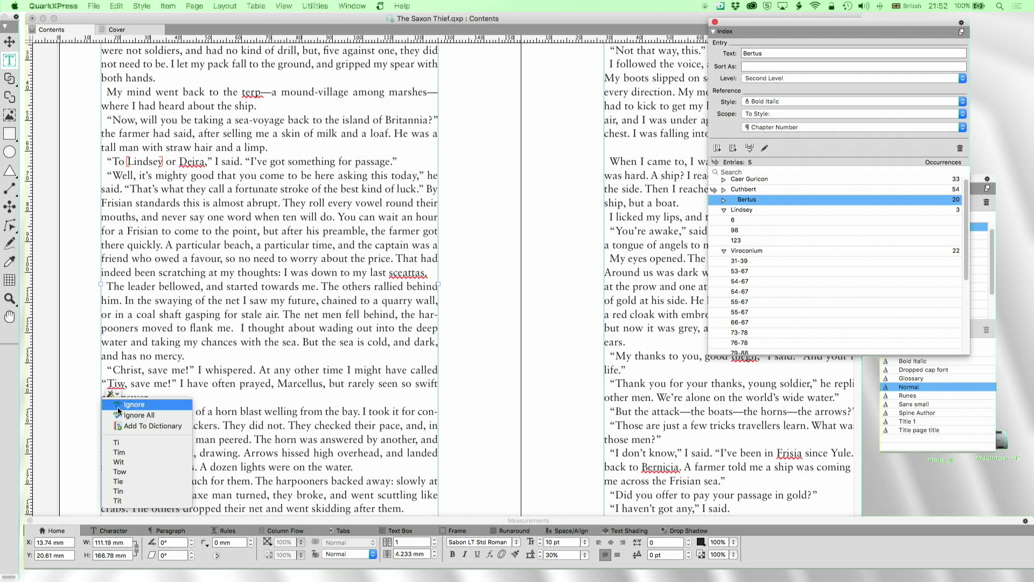
left_click(118, 405)
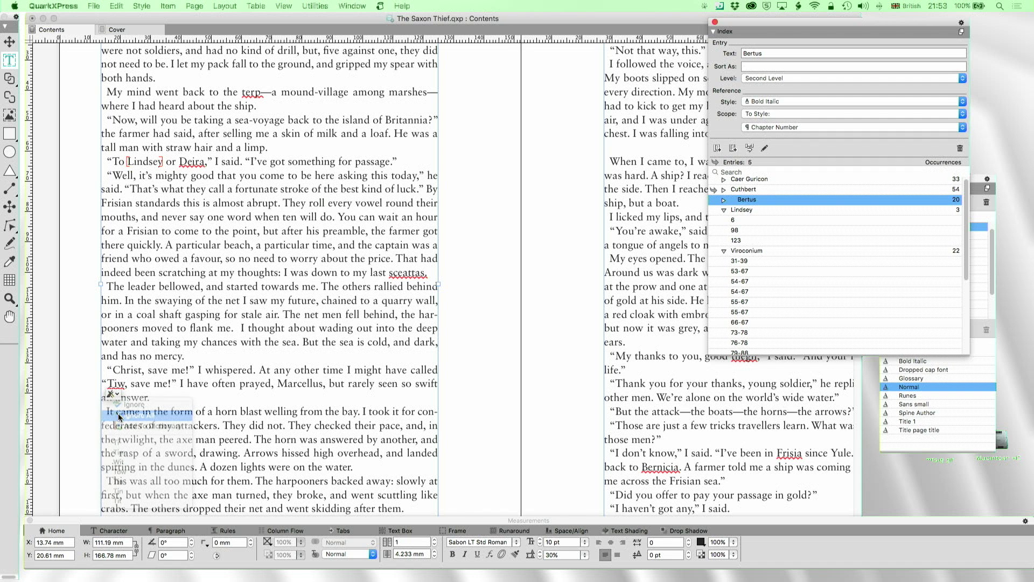
Select Tiw without its comma, bring the Style Sheets palette into full view and apply the Glossary character style to the word
double_click(113, 385)
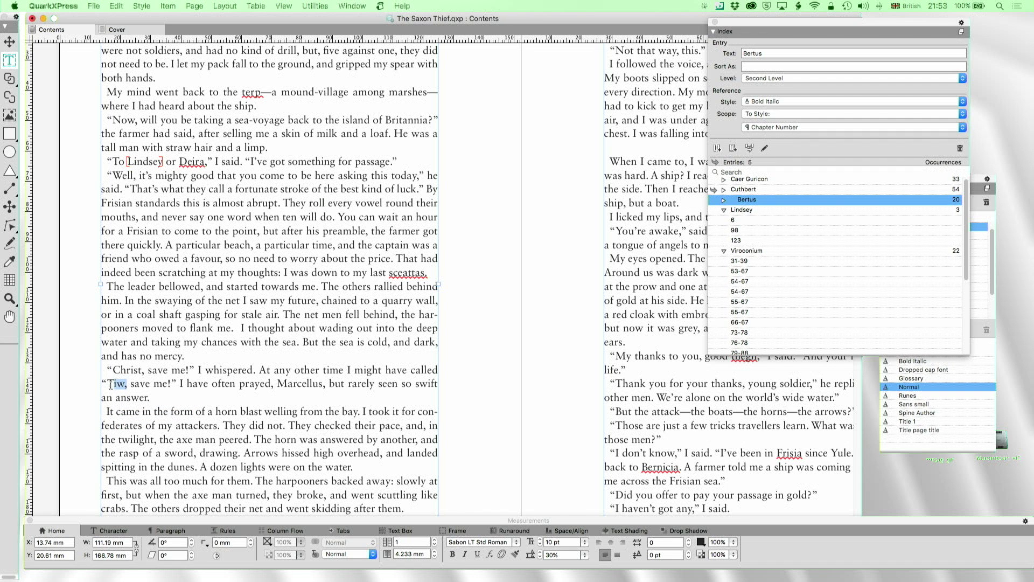
key("super+alt+i")
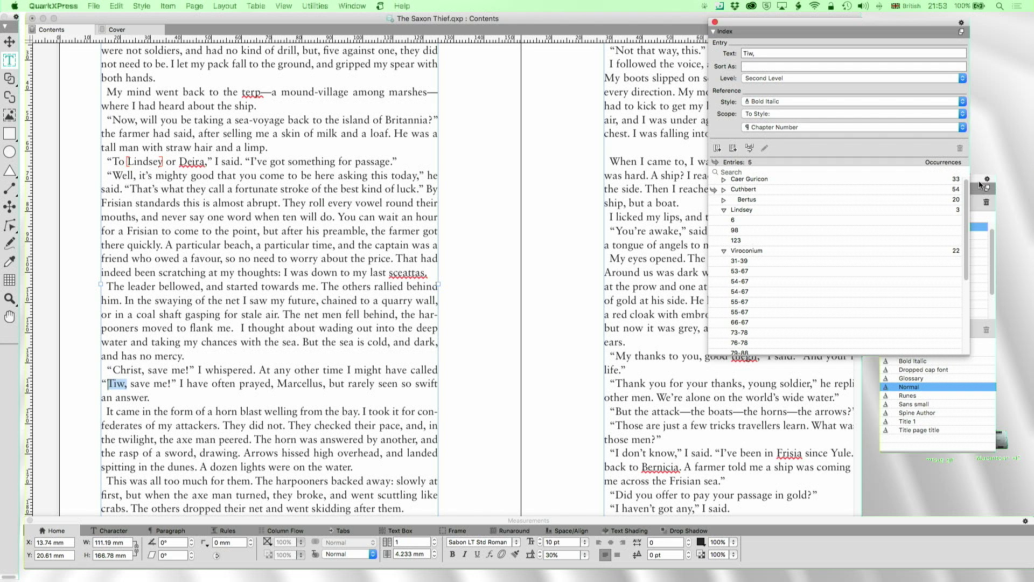
left_click(119, 390)
left_click_drag(124, 385, 107, 383)
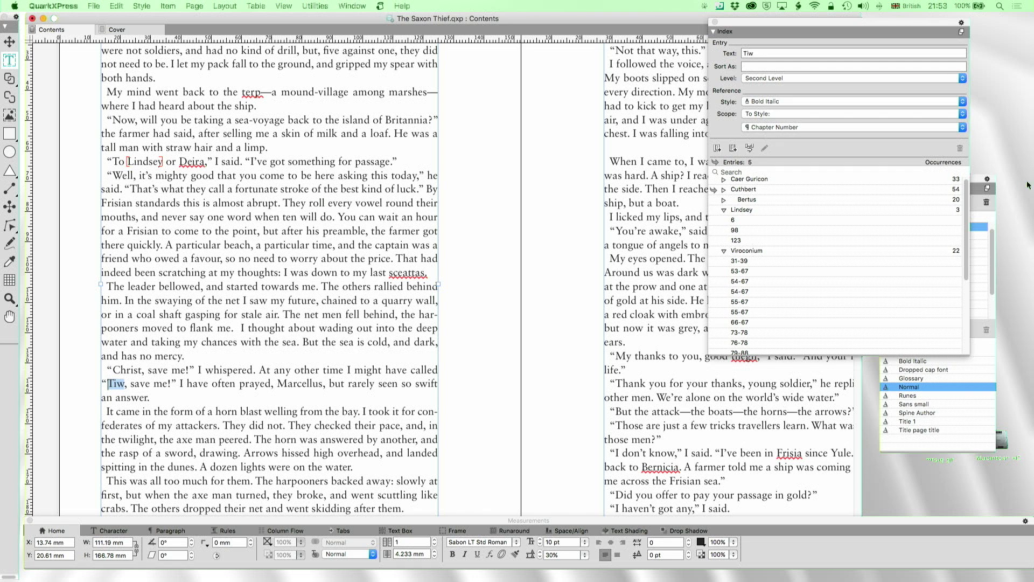
left_click_drag(977, 177, 944, 174)
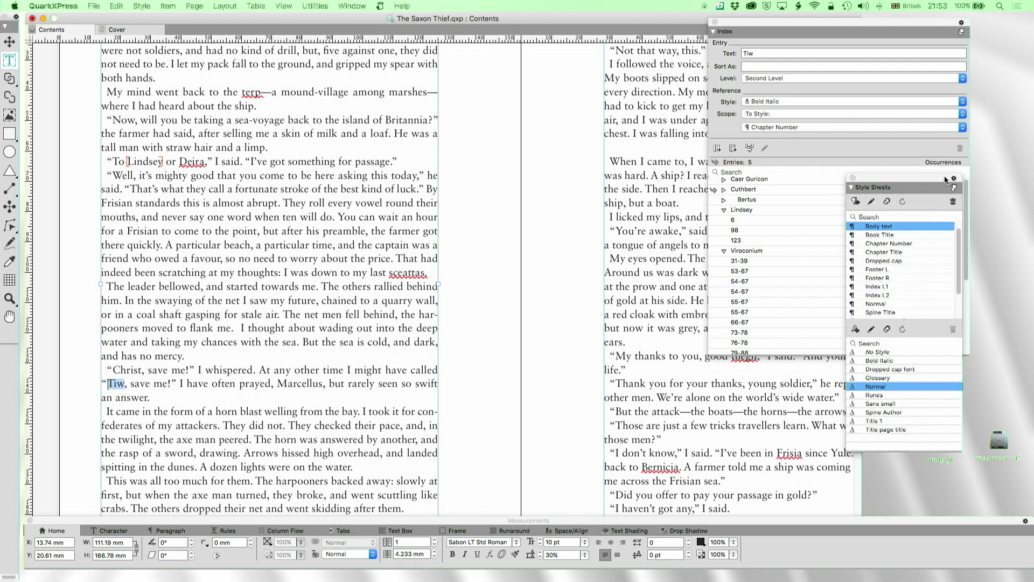
left_click(879, 376)
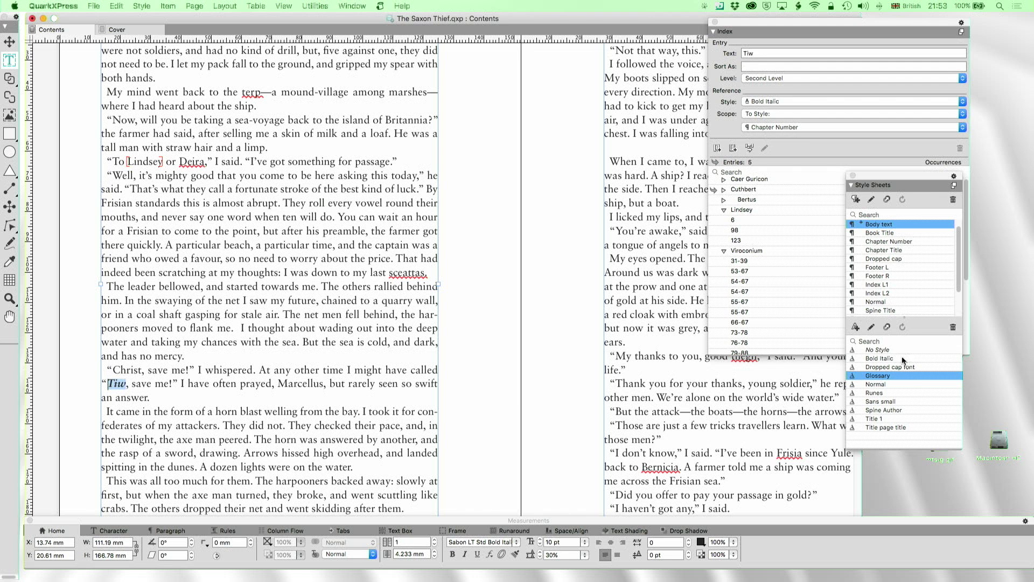
Edit the Glossary character style so that it is based on Normal
left_click(871, 327)
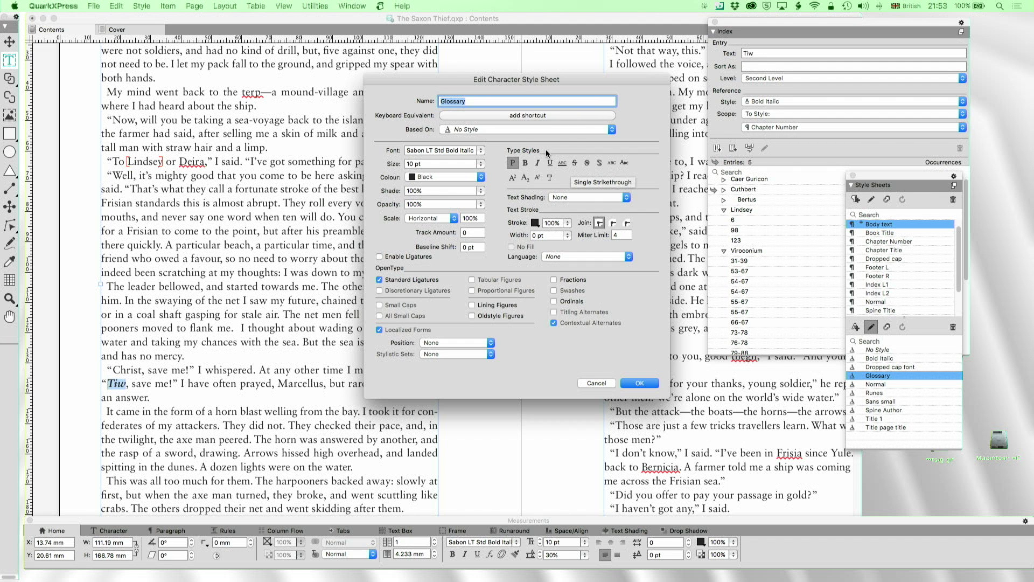
left_click(462, 131)
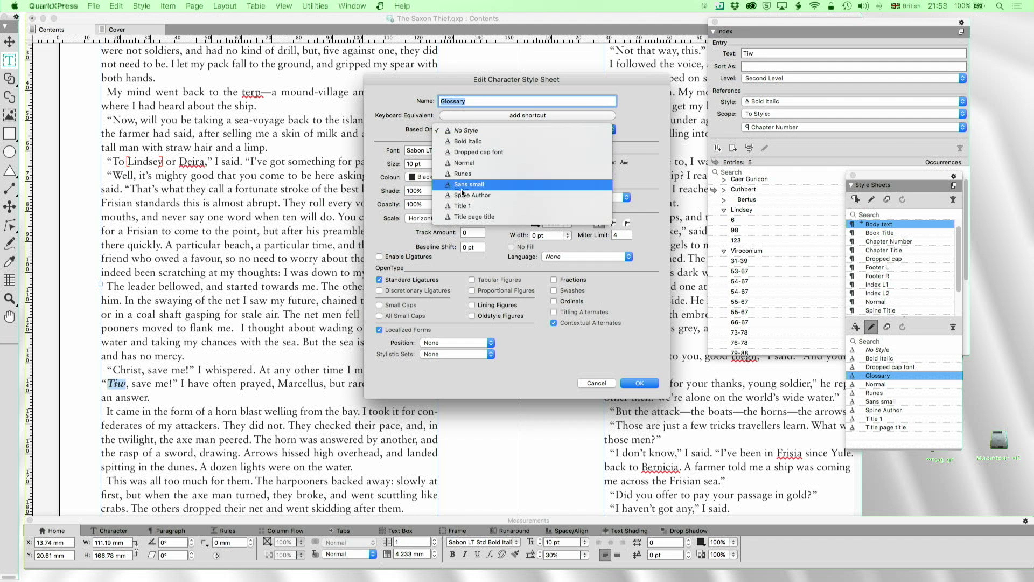
left_click(539, 226)
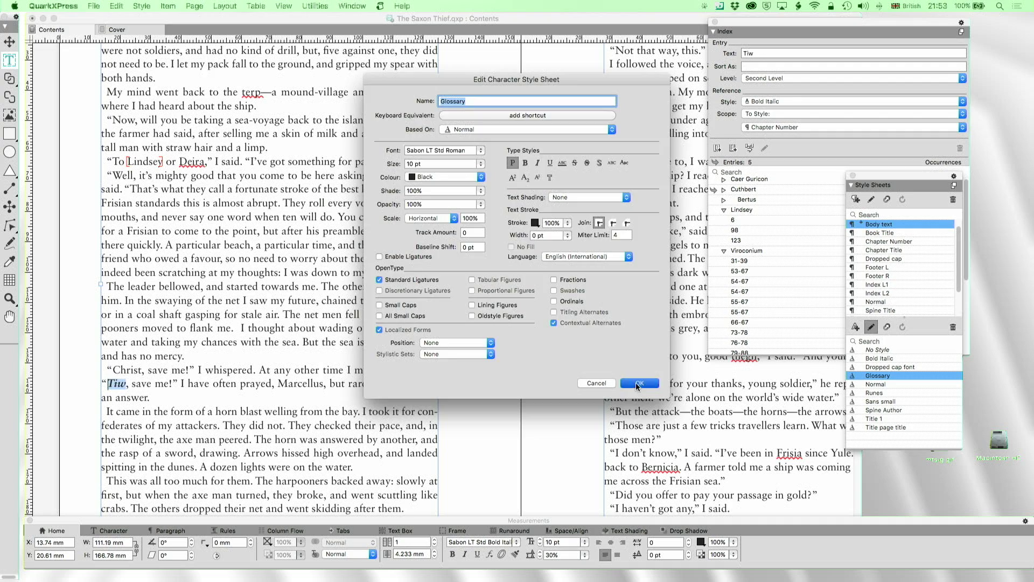
left_click(639, 383)
Ignore all flagged occurrences of terp in the spelling check and apply the Glossary character style to the word
scroll(388, 377, "down", 2)
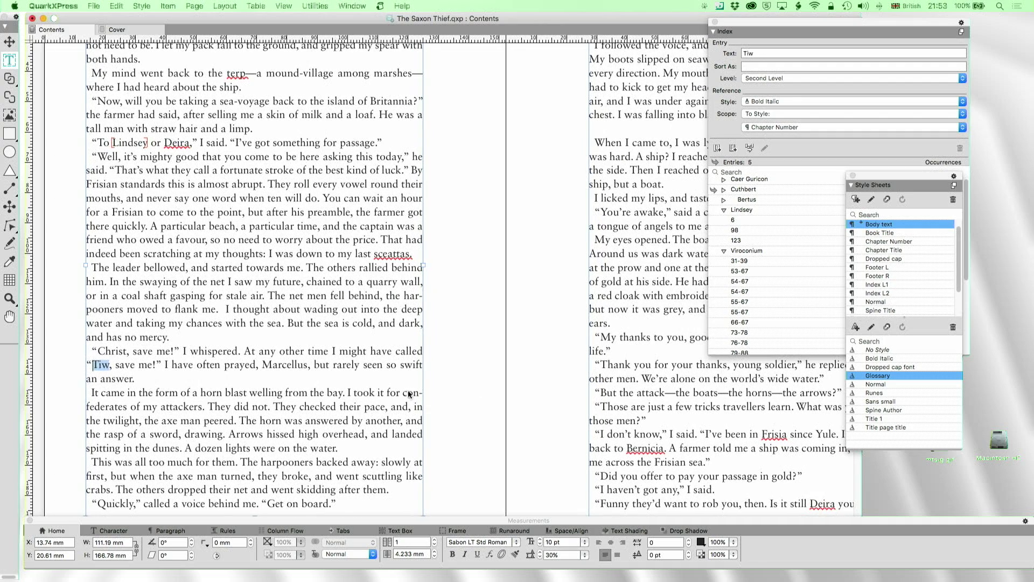
scroll(392, 405, "down", 1)
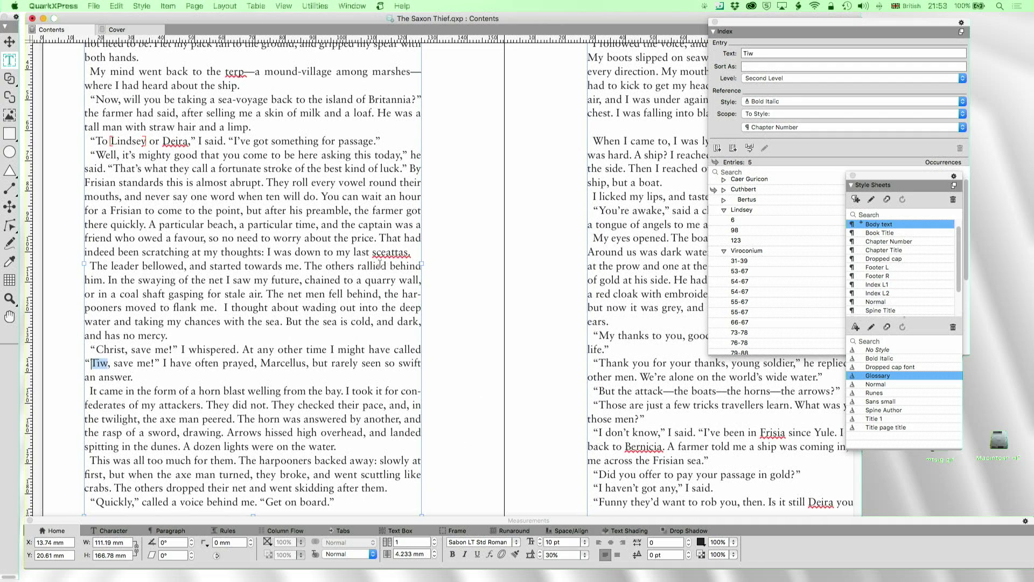
right_click(233, 82)
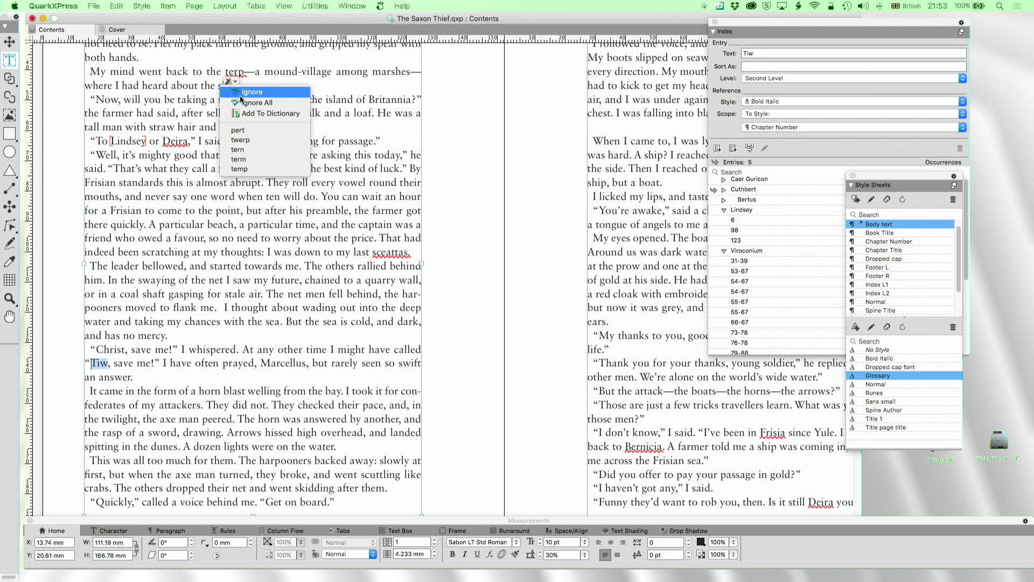
left_click(248, 100)
left_click_drag(225, 71, 244, 72)
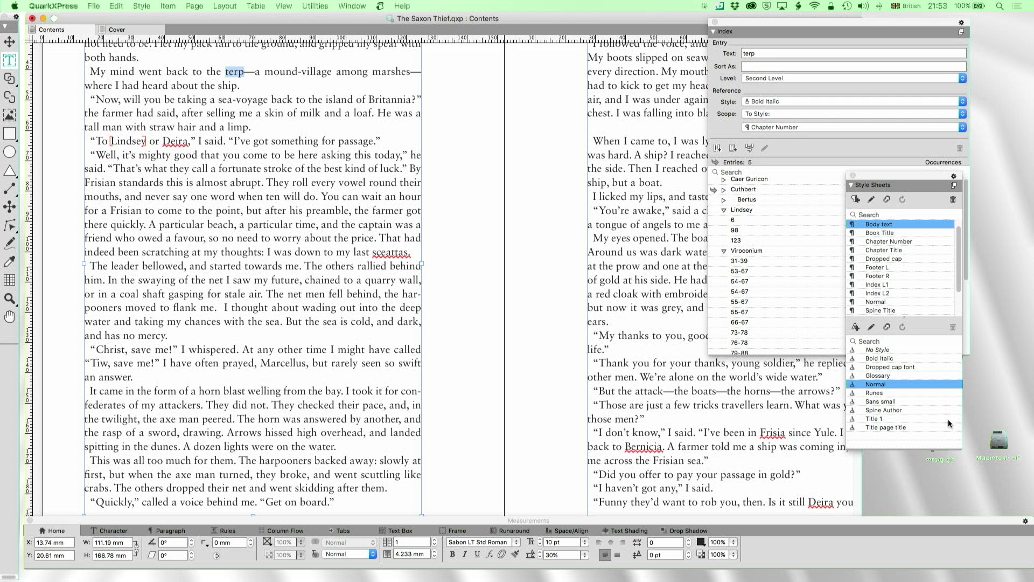
left_click(897, 374)
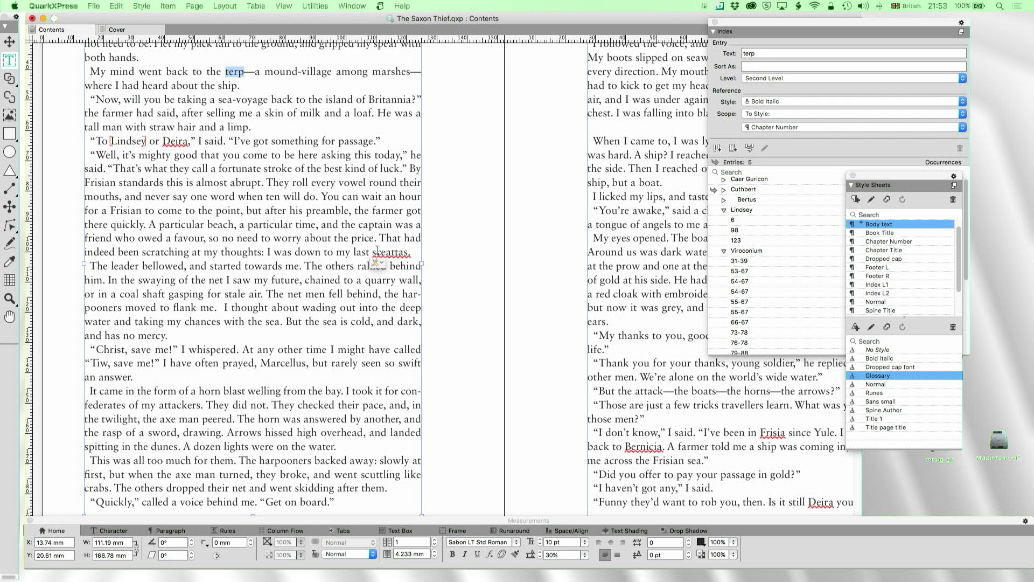
Ignore the flagged sceattas in the spelling check and apply the Glossary character style to sceatta without its plural s
left_click_drag(371, 251, 405, 253)
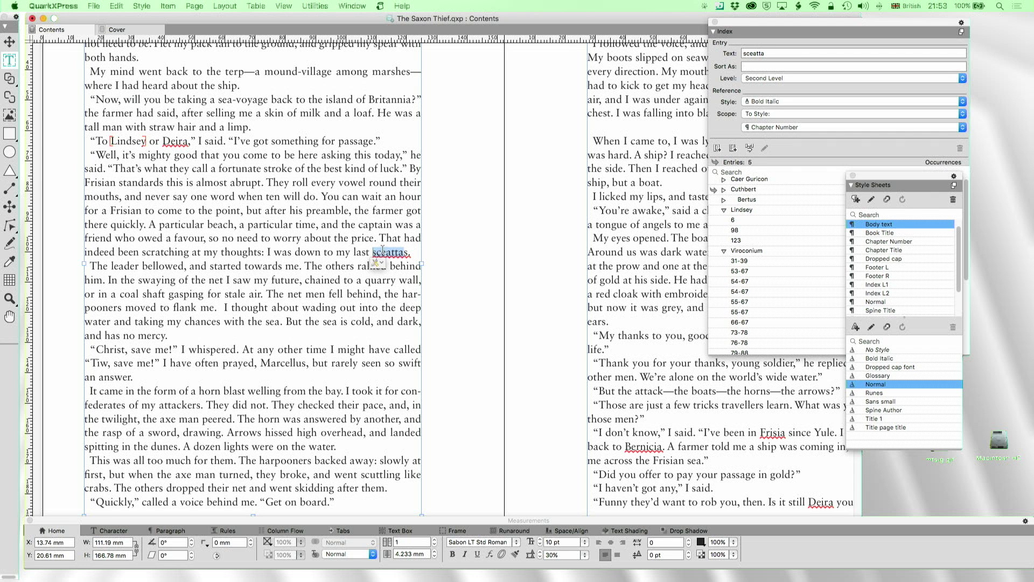
right_click(381, 264)
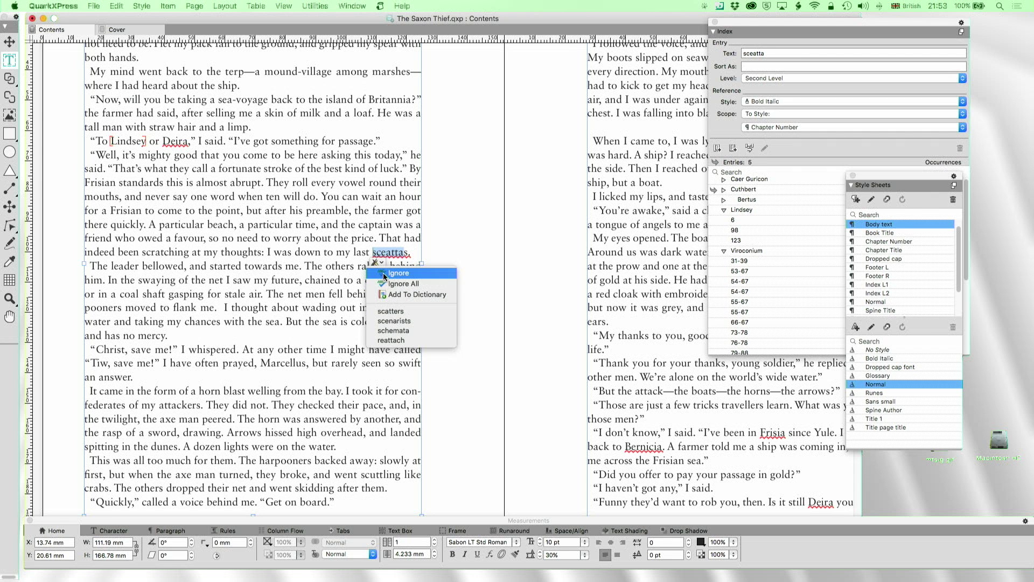
key("Escape")
left_click(389, 253)
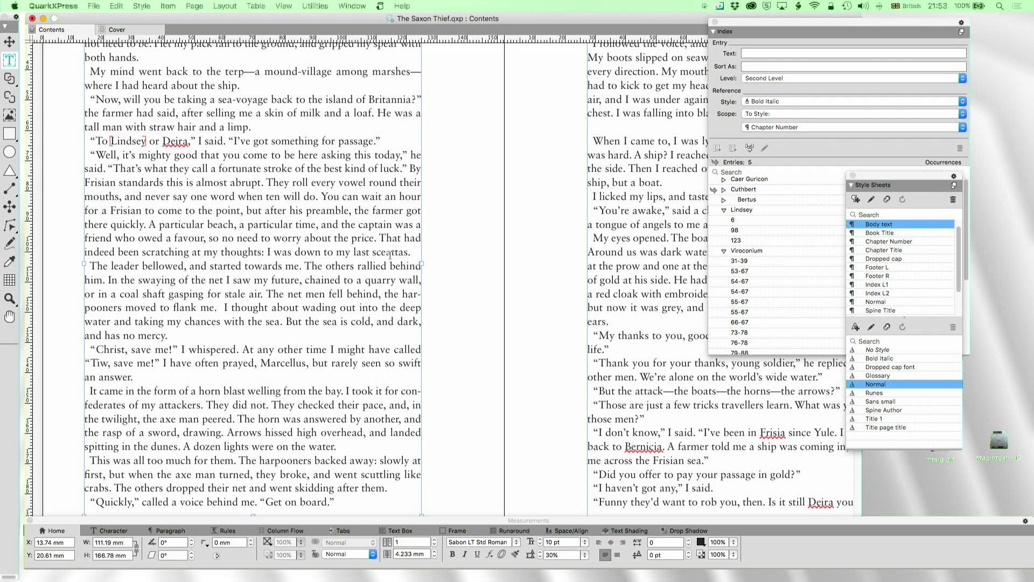
left_click_drag(373, 253, 403, 253)
left_click(875, 376)
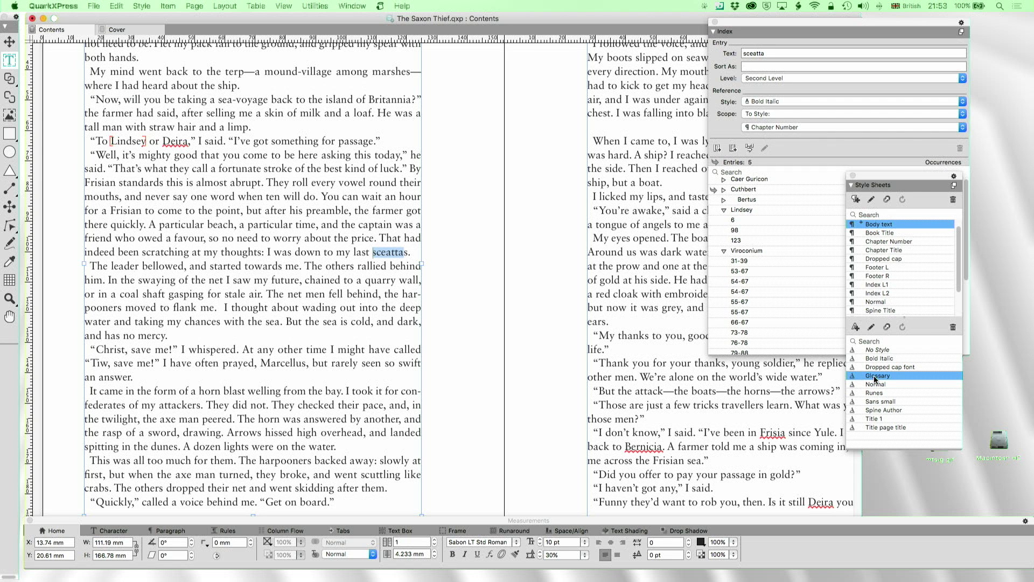
Show the Lists palette and create a new list for the glossary terms
left_click(353, 6)
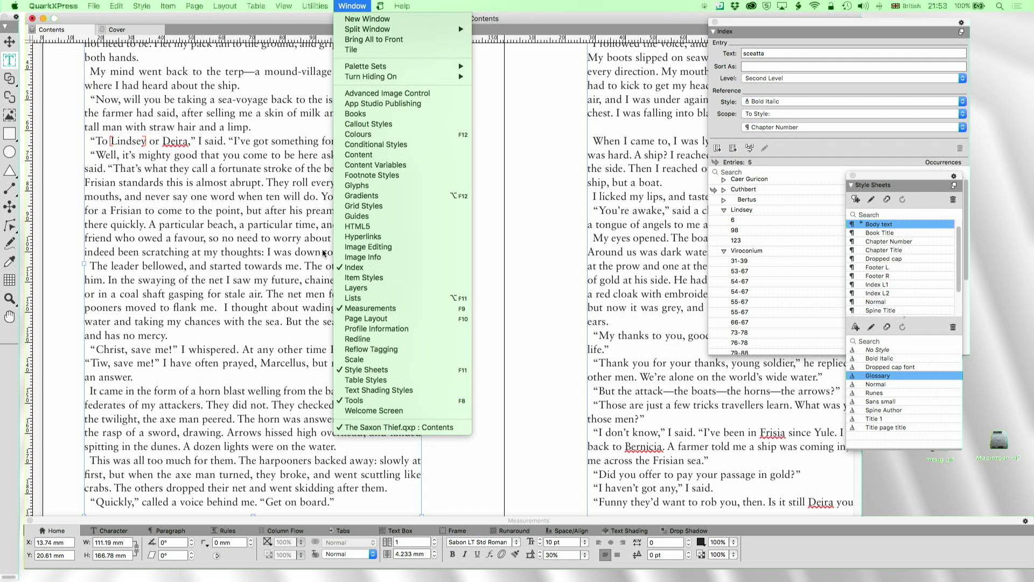
left_click(357, 300)
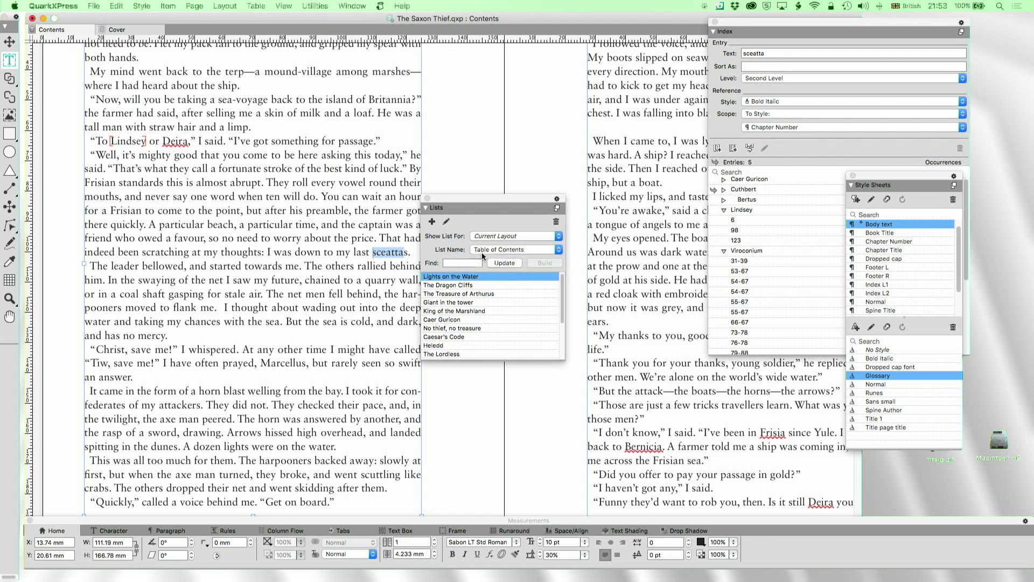
left_click(432, 222)
type("G")
type("los")
key("Escape")
Select the new list, open it for editing and rename it Glossary
left_click(487, 249)
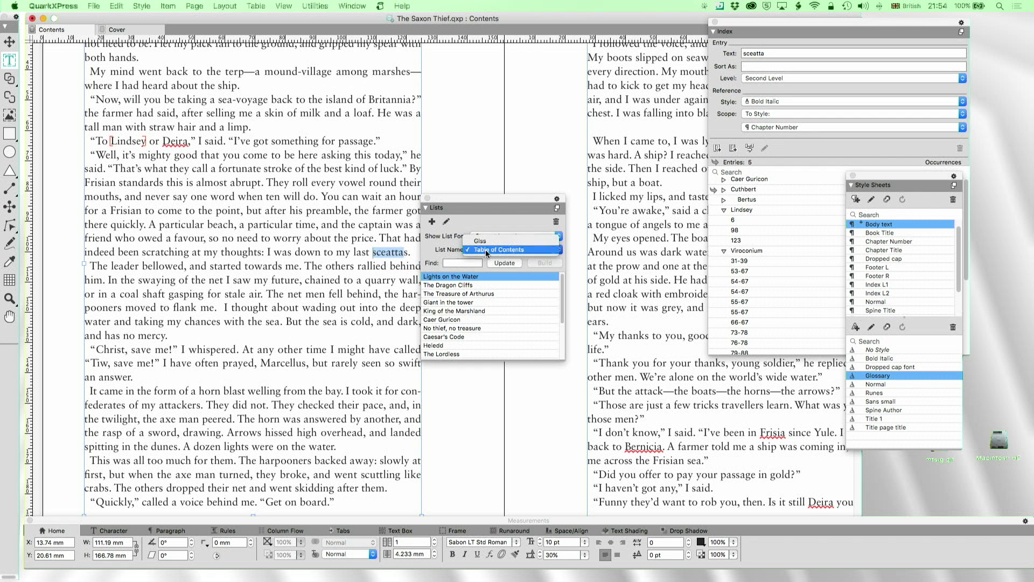
left_click(486, 241)
left_click(446, 221)
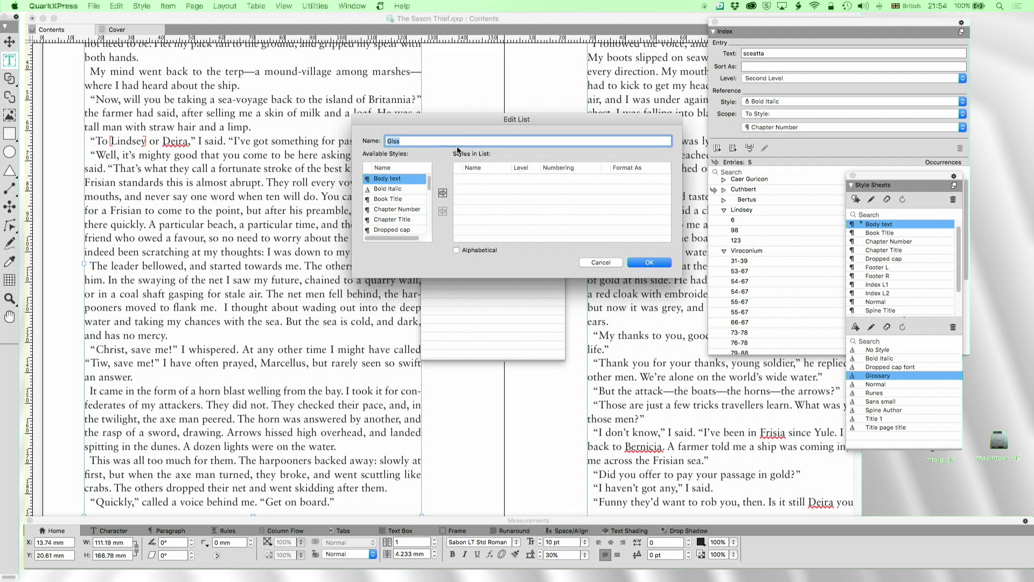
type("Gl")
Add the Glossary character style to the list as Text only, sort the list alphabetically and save it
scroll(384, 227, "down", 4)
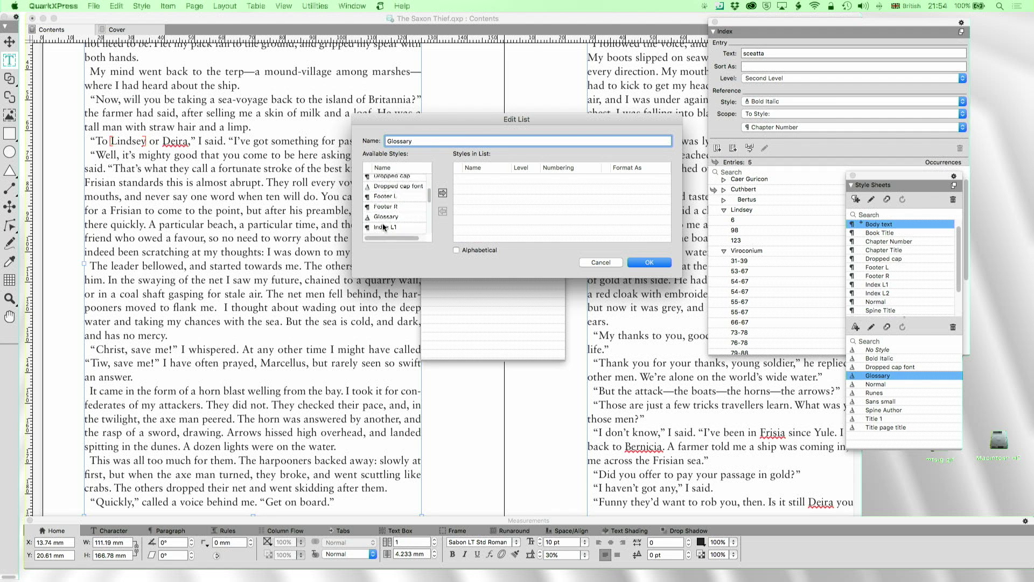
scroll(384, 227, "up", 1)
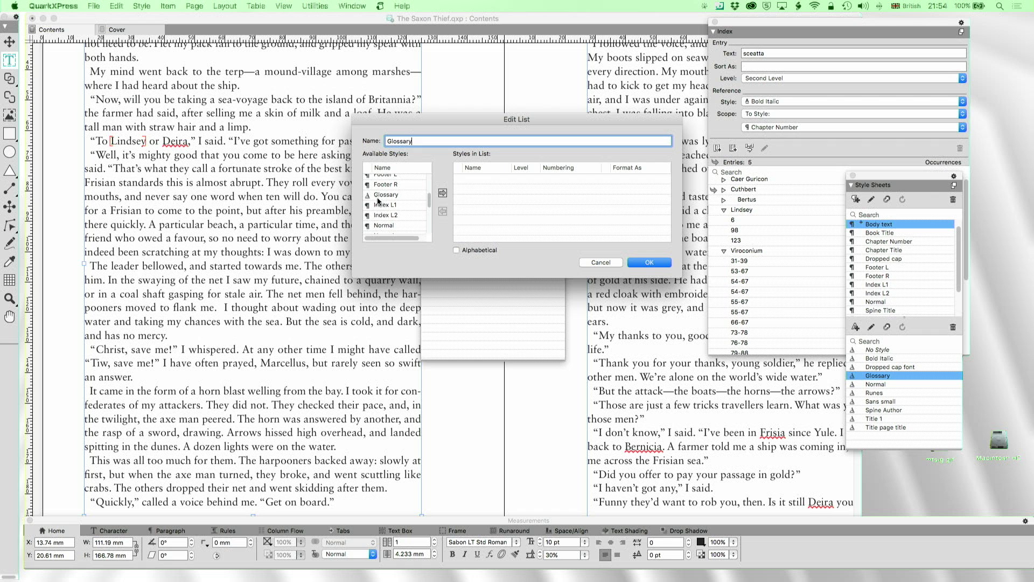
double_click(379, 196)
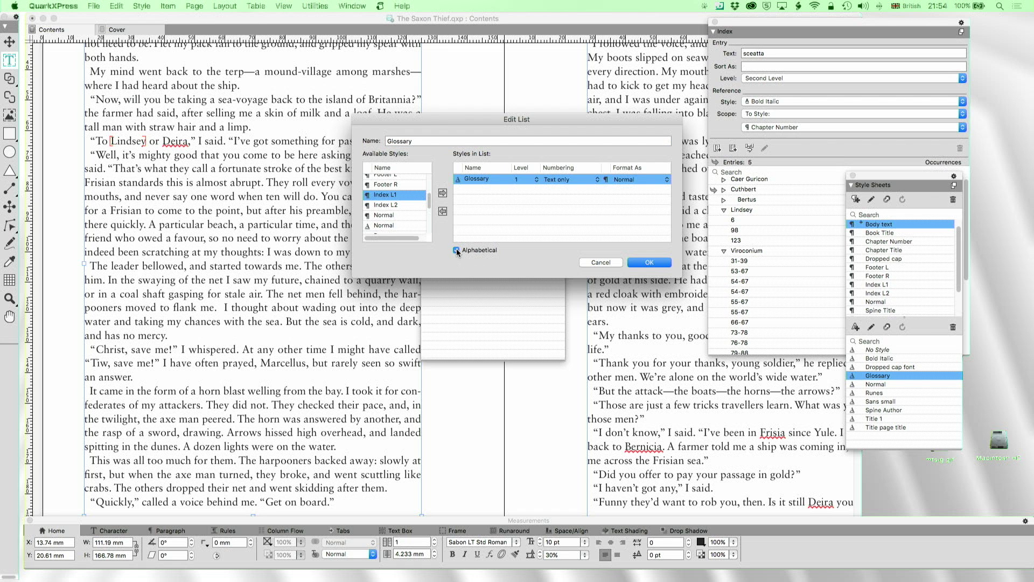
left_click(579, 181)
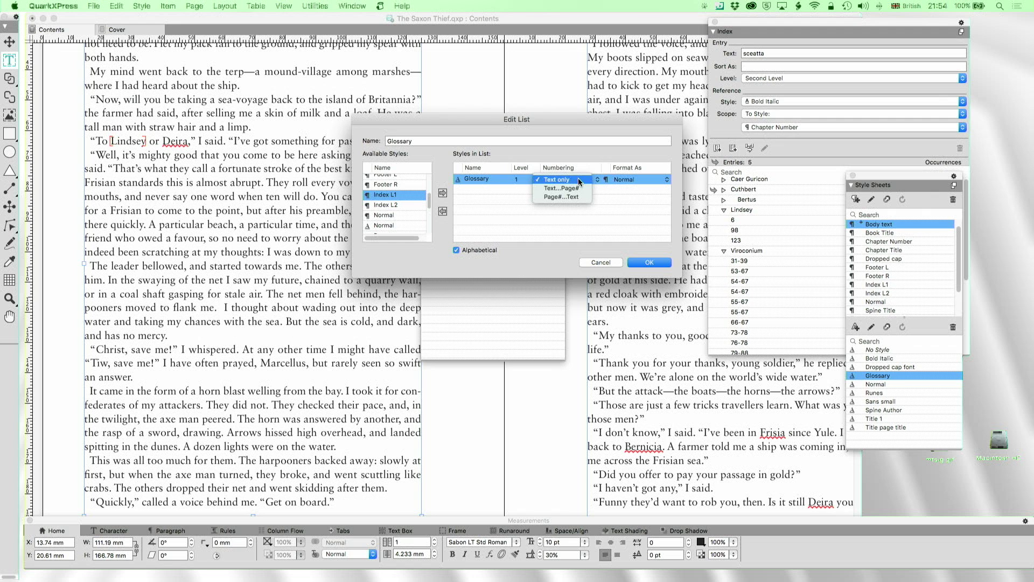
left_click(579, 181)
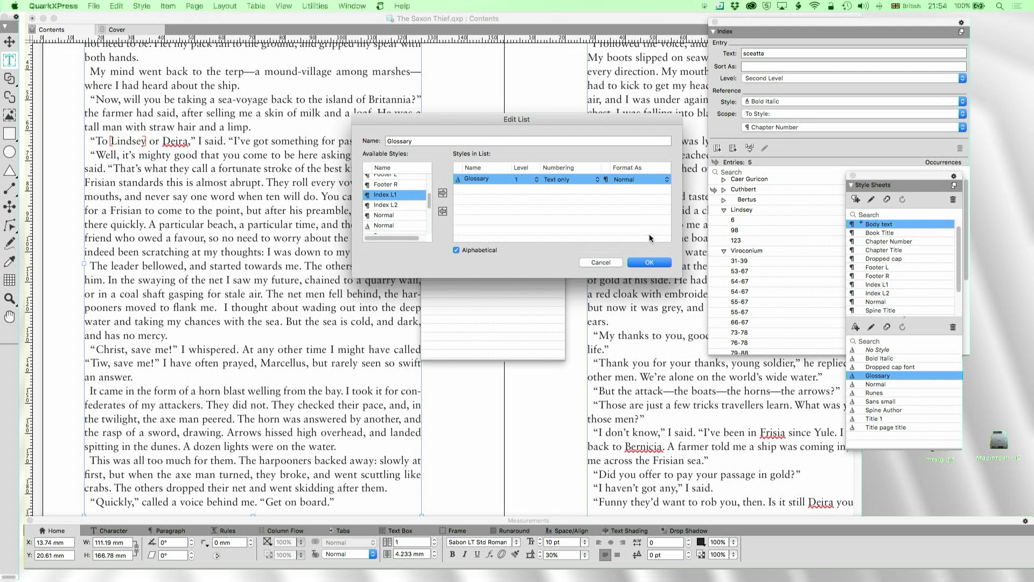
left_click(648, 263)
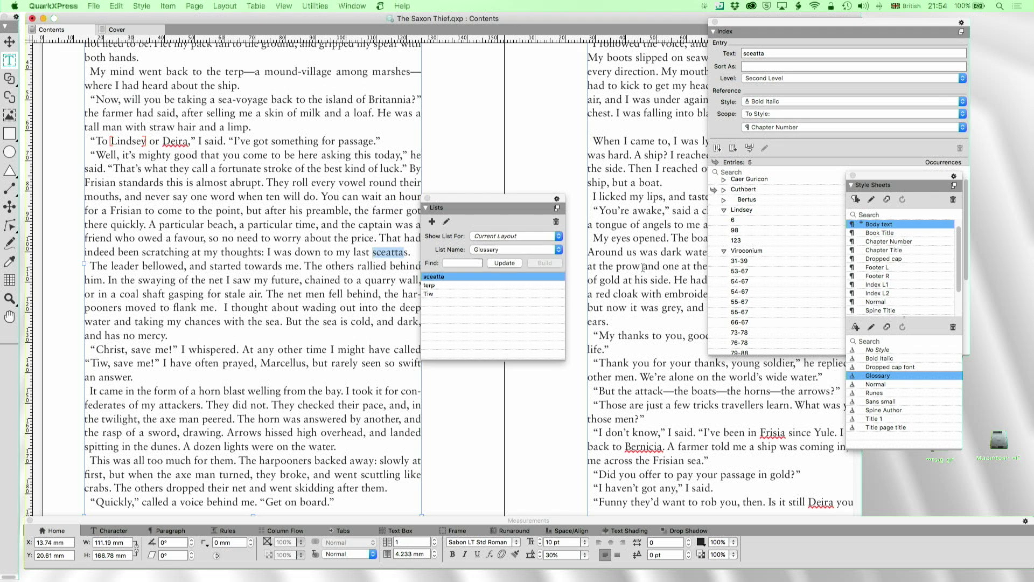
Close the Index palette and move the Style Sheets palette clear of the page text
left_click(518, 348)
scroll(502, 430, "down", 10)
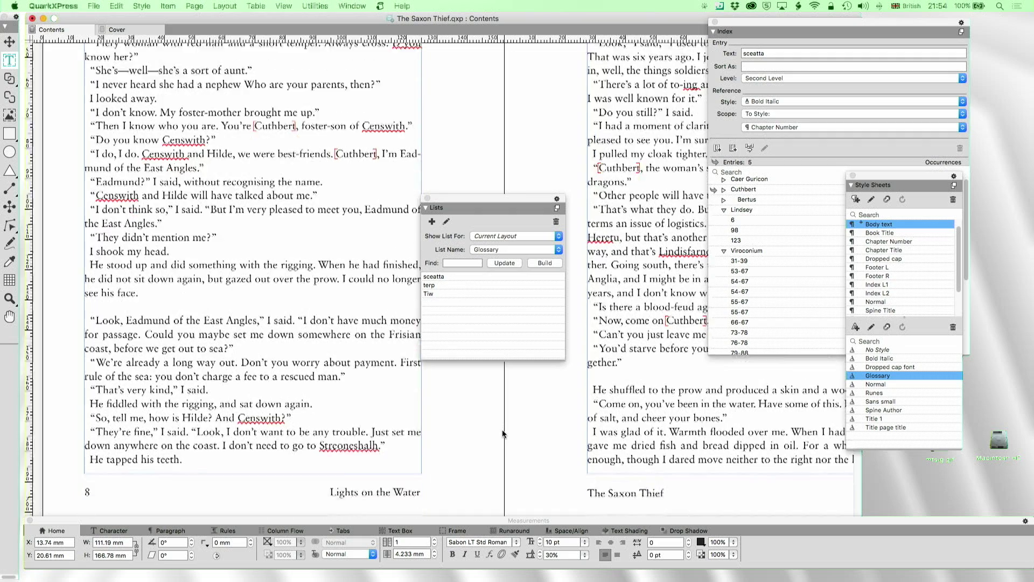
scroll(502, 429, "down", 5)
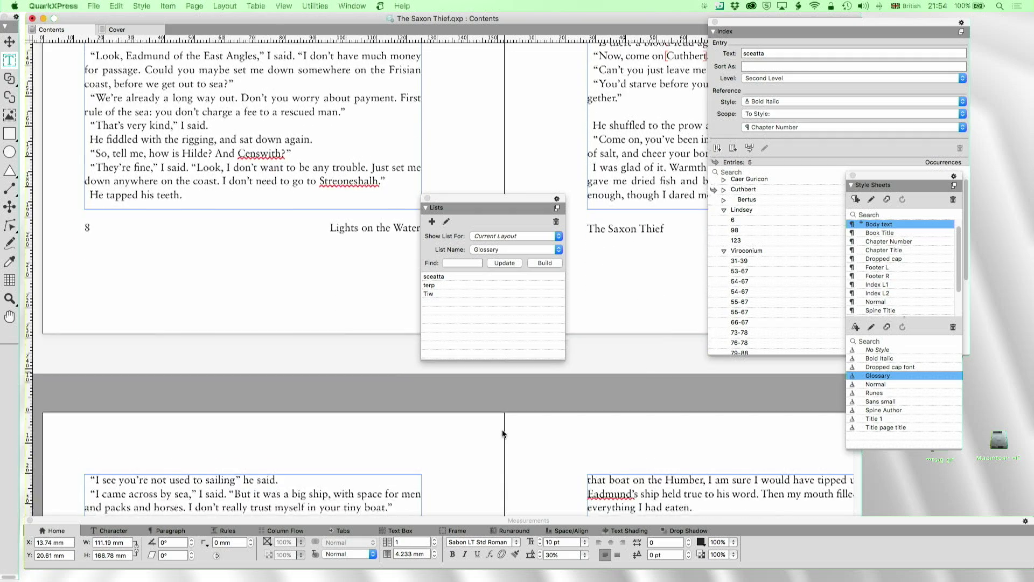
scroll(502, 429, "down", 5)
scroll(502, 429, "up", 8)
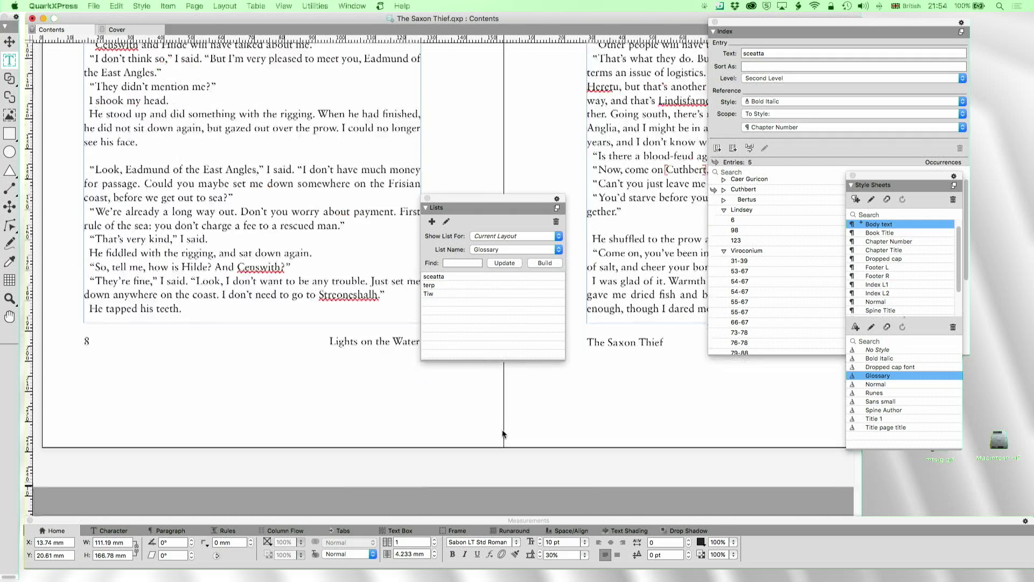
scroll(358, 315, "down", 15)
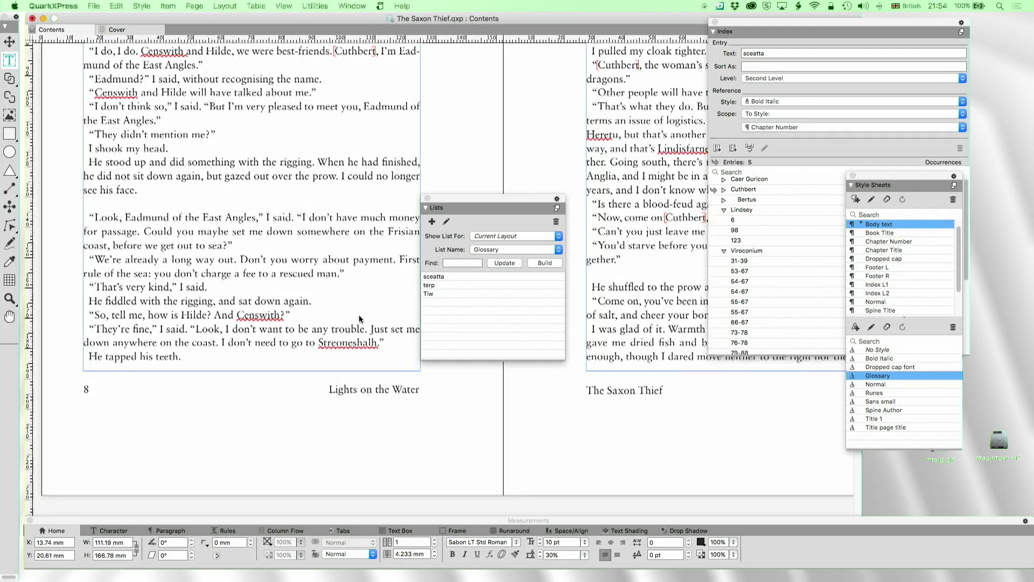
scroll(359, 315, "down", 10)
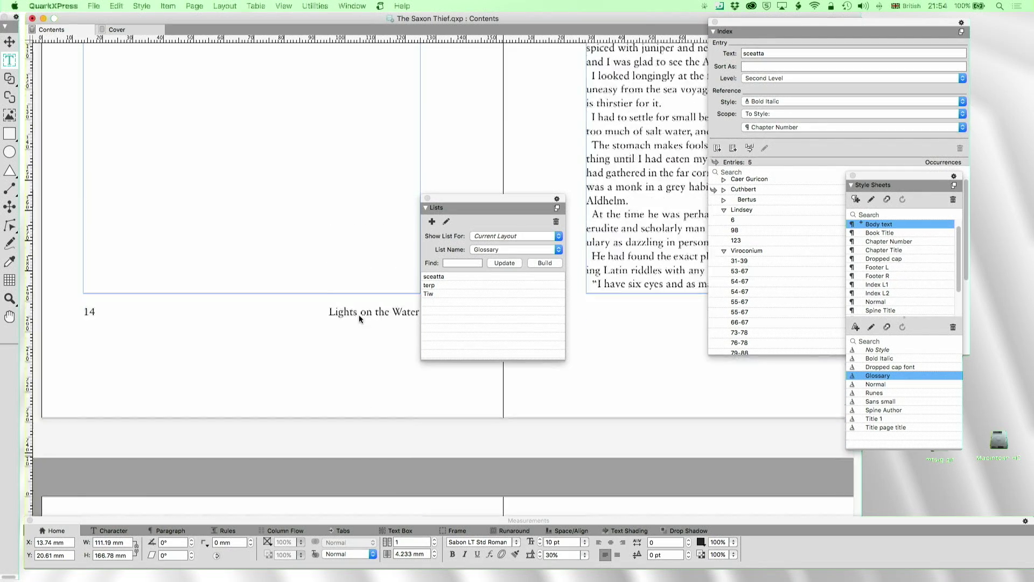
left_click(715, 22)
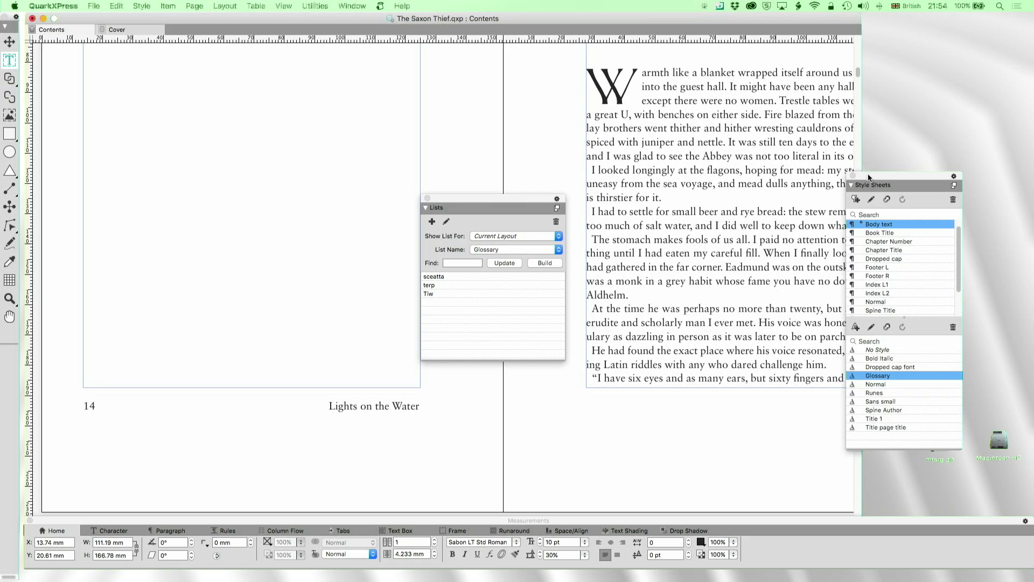
left_click_drag(868, 177, 906, 145)
Draw a text box about 113 by 57 mm below the index and build the Glossary list in it under the heading Glossary
left_click_drag(858, 72, 828, 511)
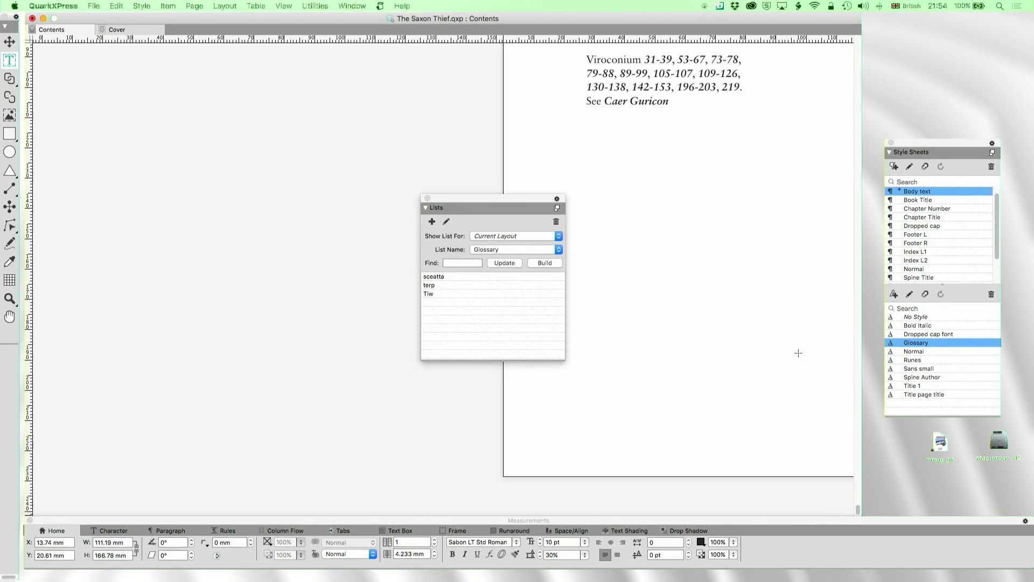
scroll(798, 353, "right", 5)
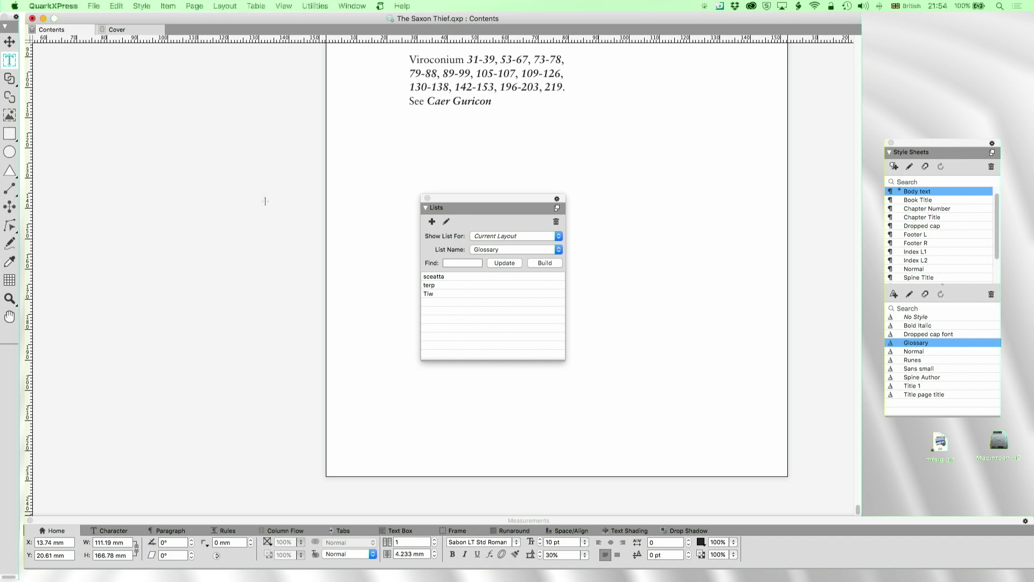
mouse_move(409, 144)
left_mouse_down()
mouse_move(754, 211)
mouse_move(752, 316)
left_mouse_up()
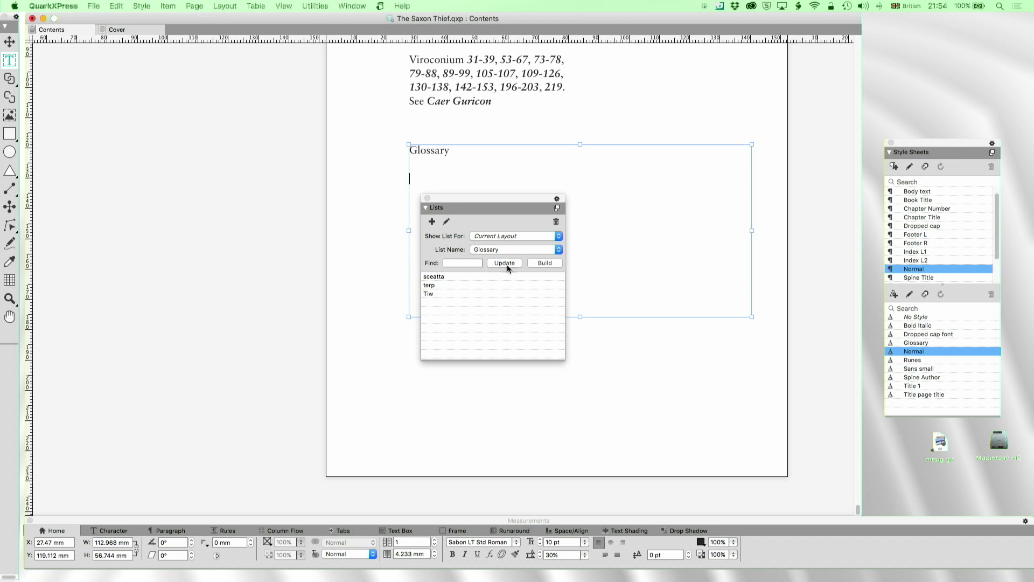
left_click_drag(472, 195, 185, 213)
left_click(452, 184)
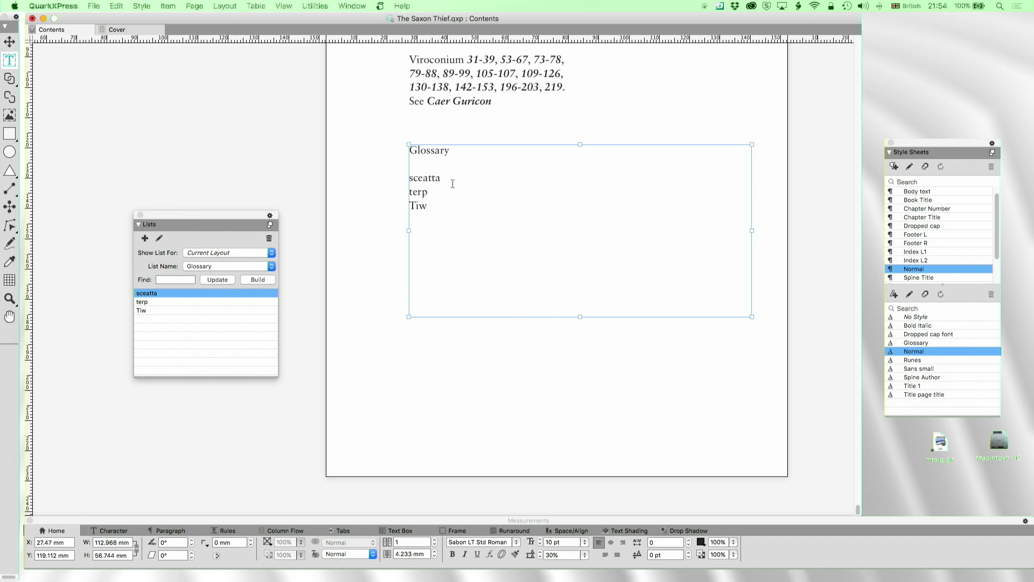
Define sceatta as "An early Saxon coin" and terp as "A man-made hill on which a Frisian village stands", tabbed after each term's colon
type("An early Saxon:")
key("Tab")
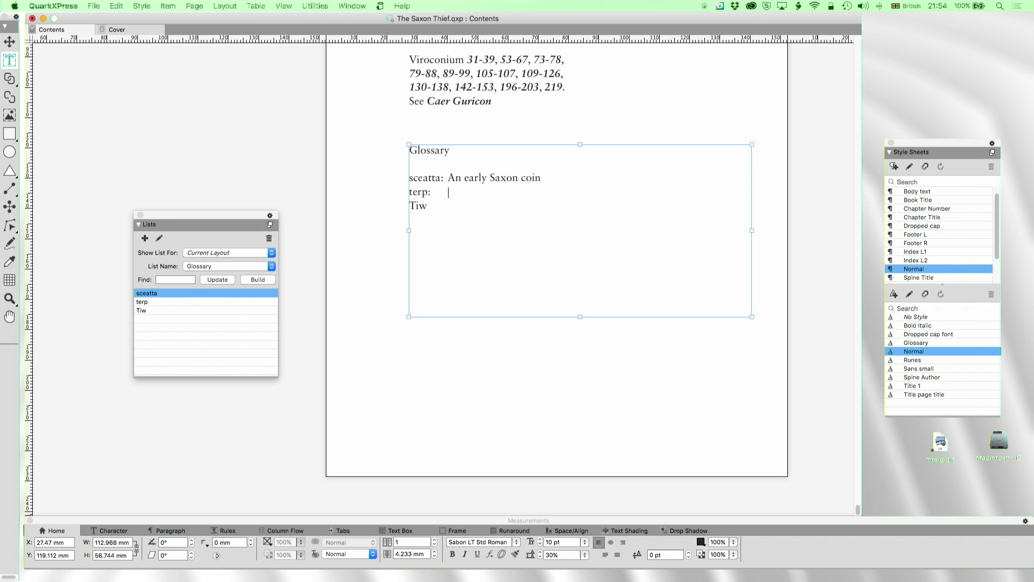
type("A man-made hi")
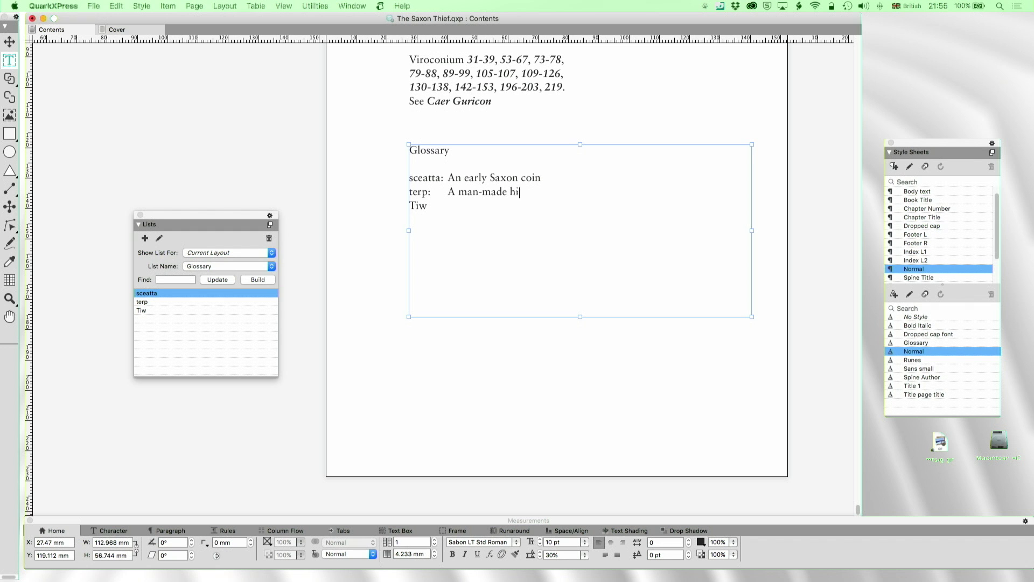
type("ll on which a Frisian vill")
type("age stands Tiw:\tAn e")
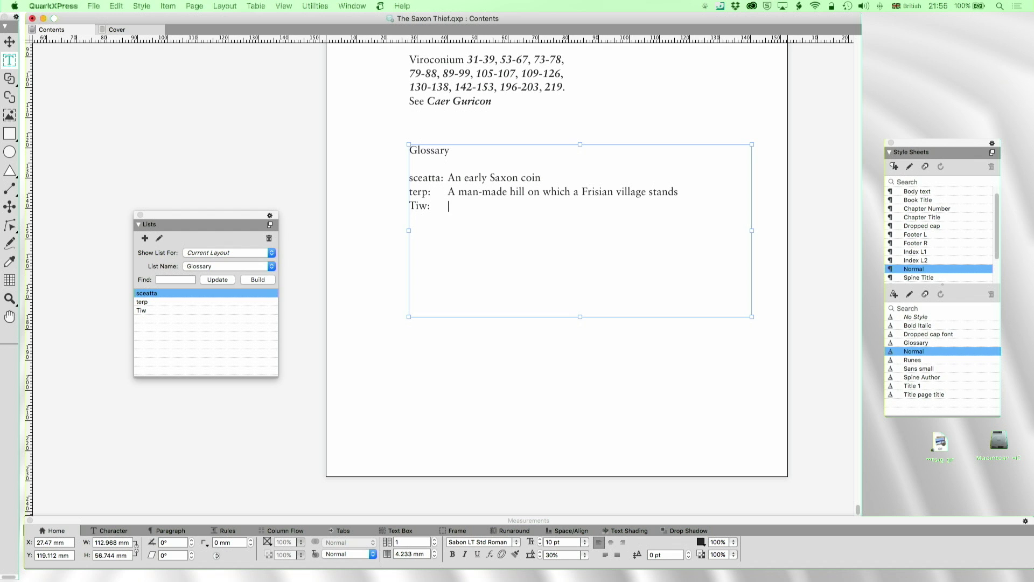
Define Tiw as "An early version of the Norse God Tyr", then replace that wording with "Anglo-Saxon god of"
type("arly version of the Norse")
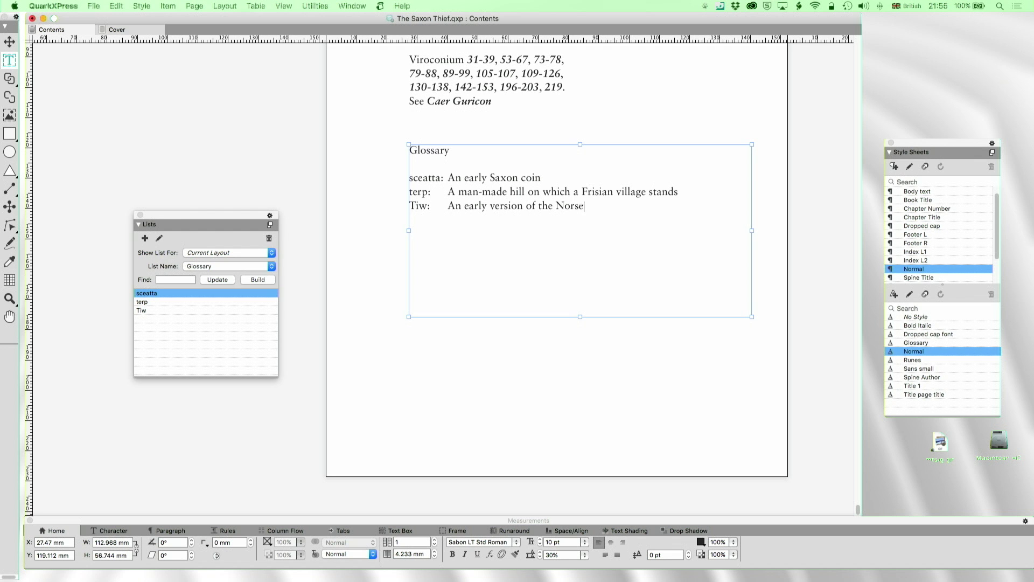
type(" God Tyr")
left_click(448, 206, "shift")
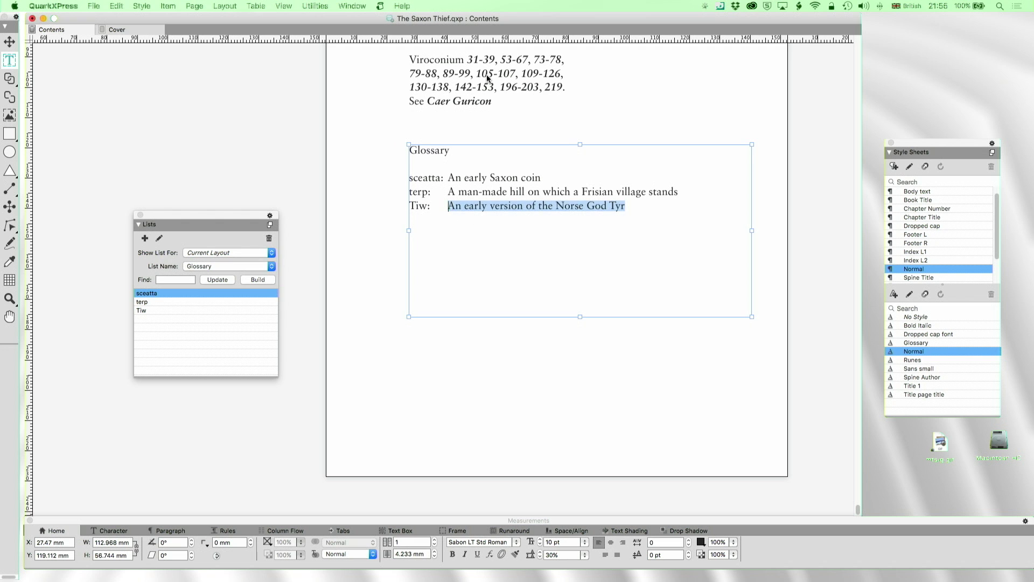
type("Anglo-Saxon god of")
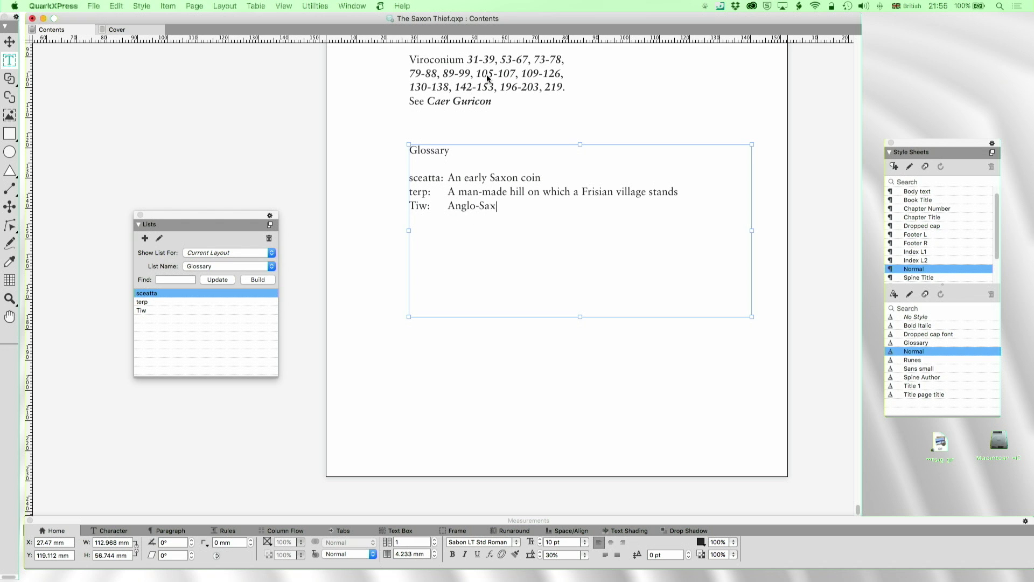